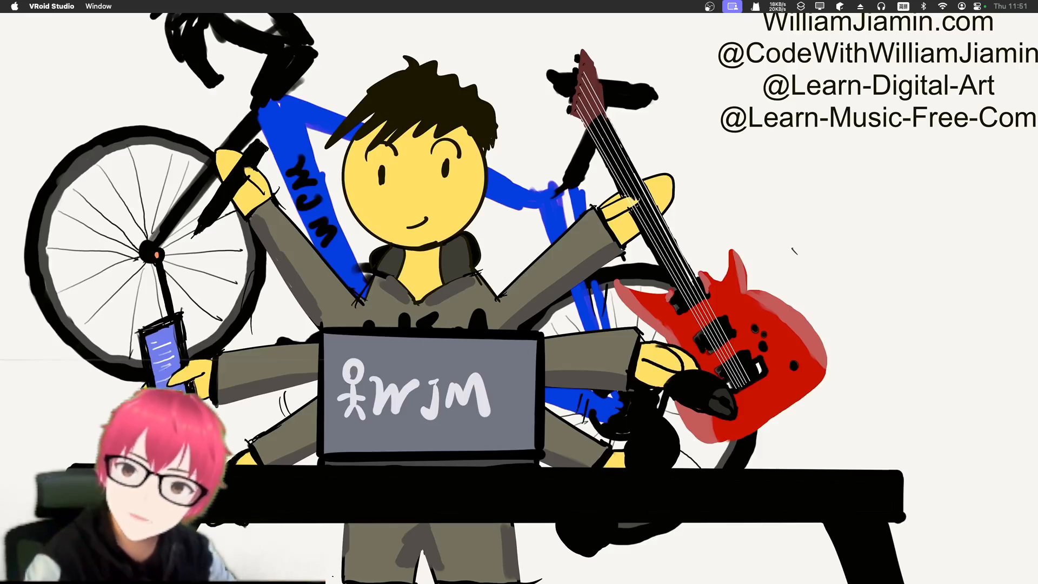
- Switch from the VRM Add-on for Blender web page to Blender and maximize its window
key("super+Tab")
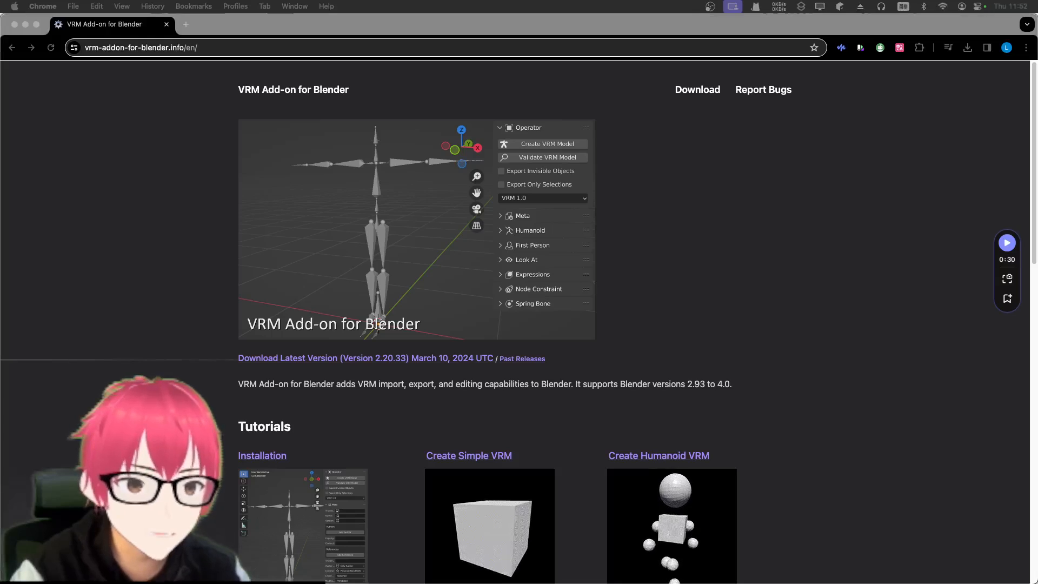
left_click(768, 254)
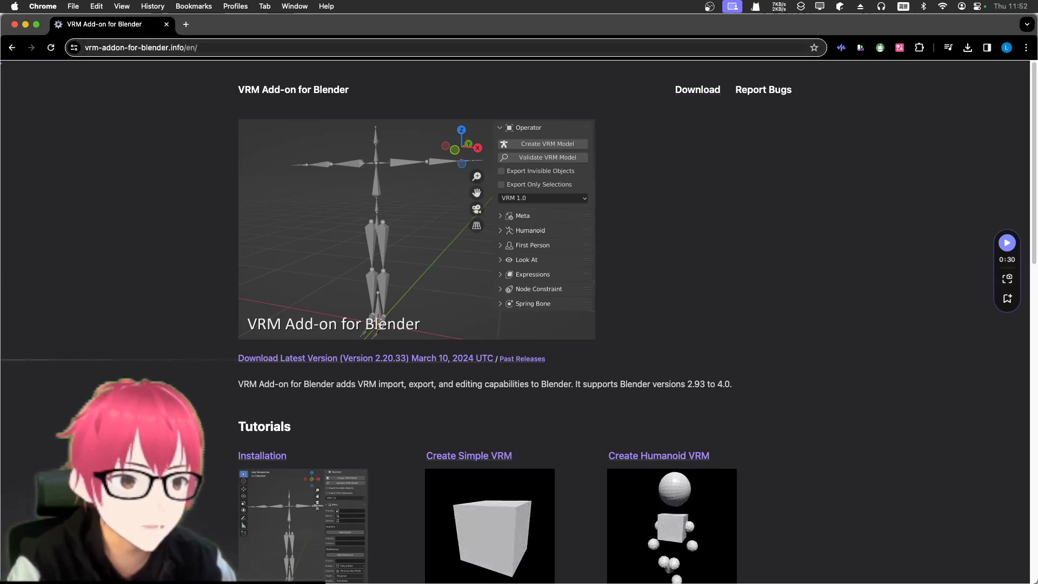
mouse_move(336, 574)
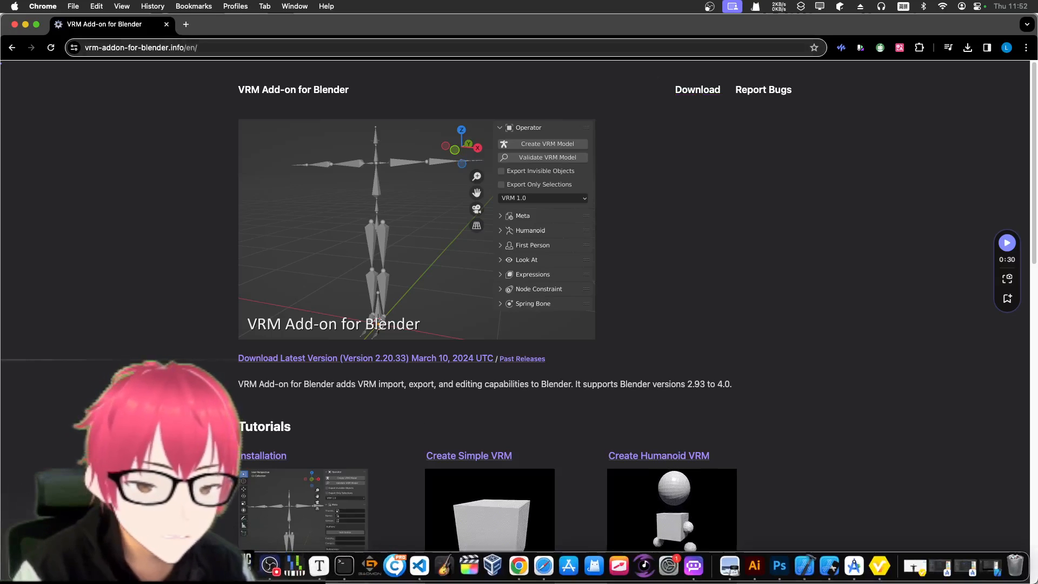
left_click(211, 565)
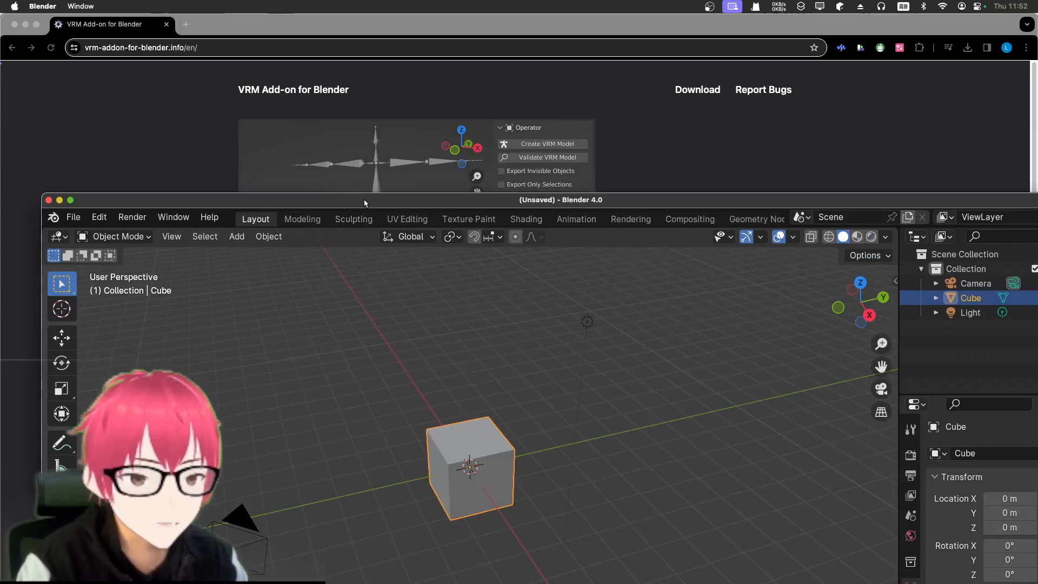
double_click(365, 199)
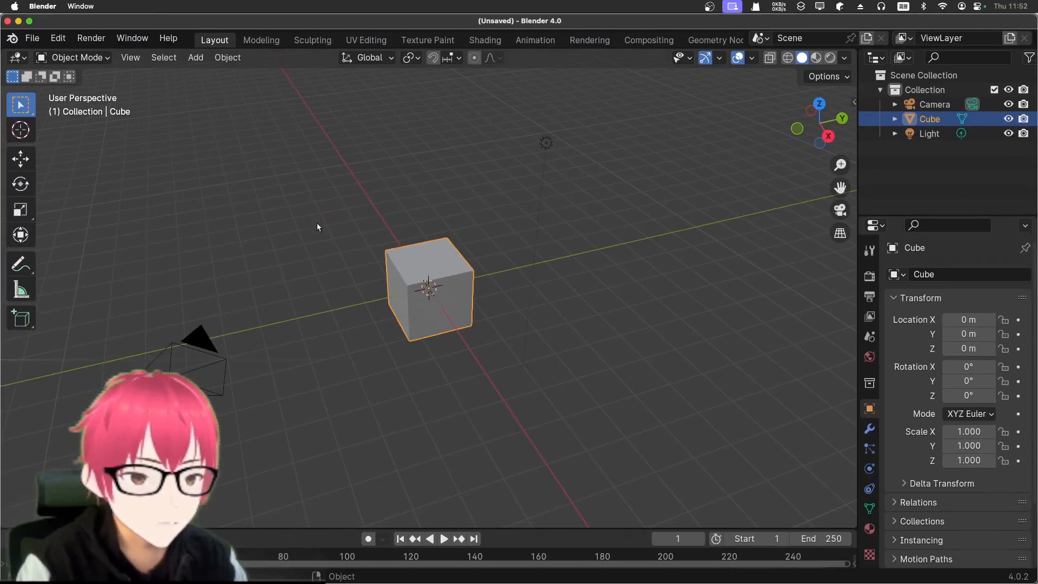
- Delete the default cube, camera and light from the scene
left_click_drag(115, 74, 702, 498)
key("x")
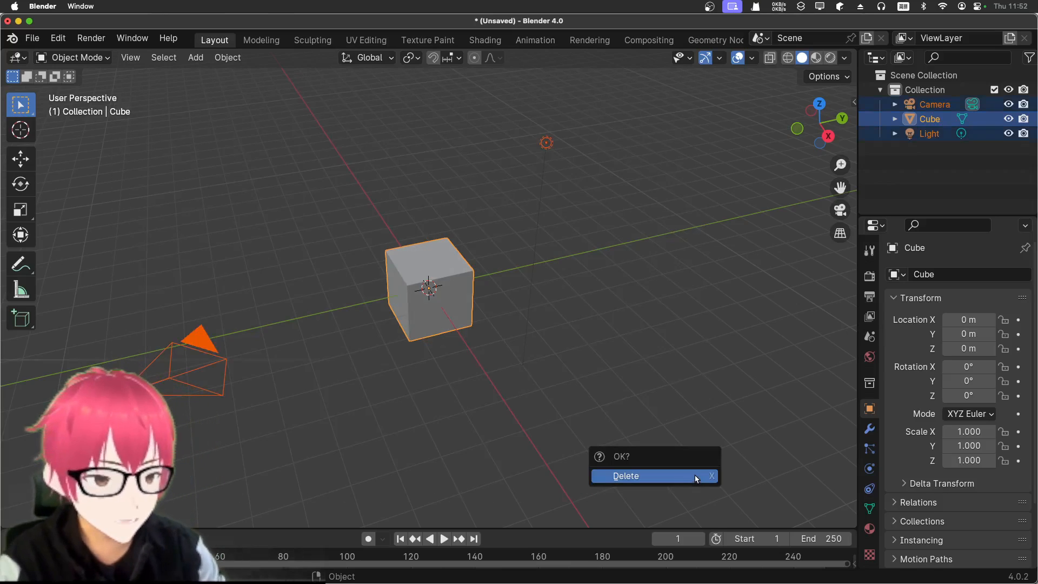
left_click(695, 476)
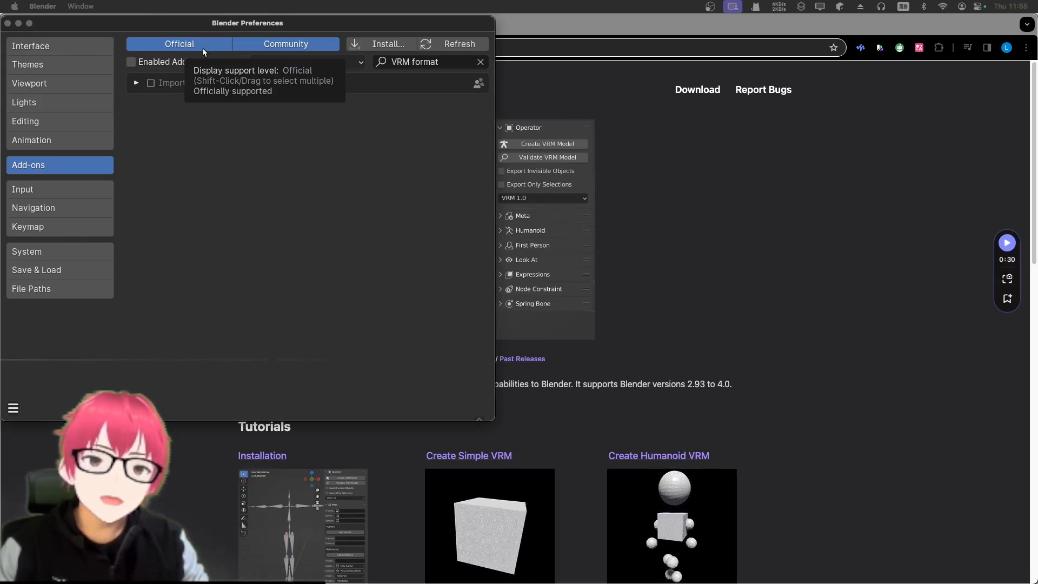
- Enable the Import-Export: VRM format add-on and close the preferences
left_click(149, 82)
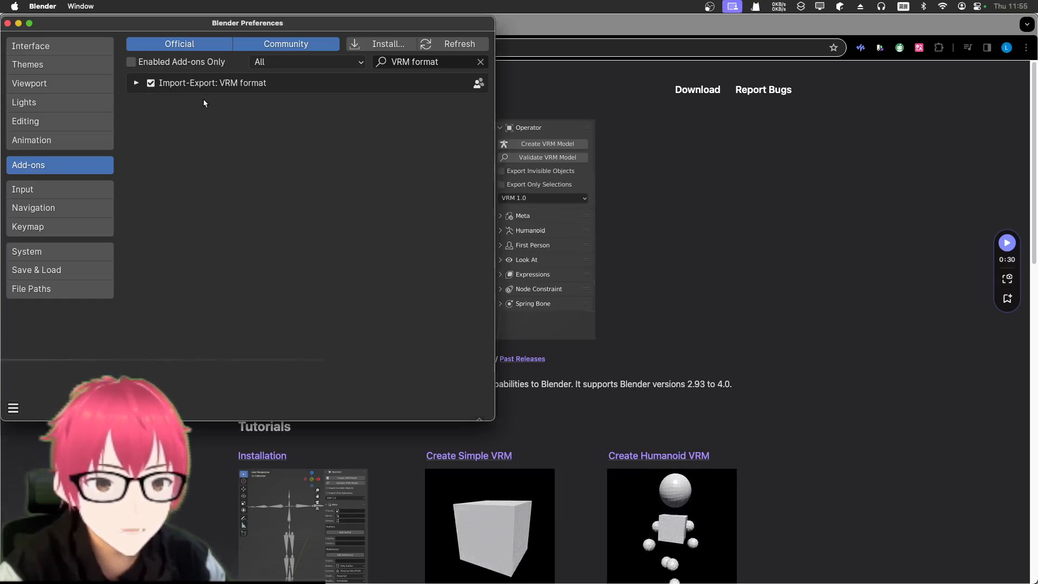
left_click(8, 23)
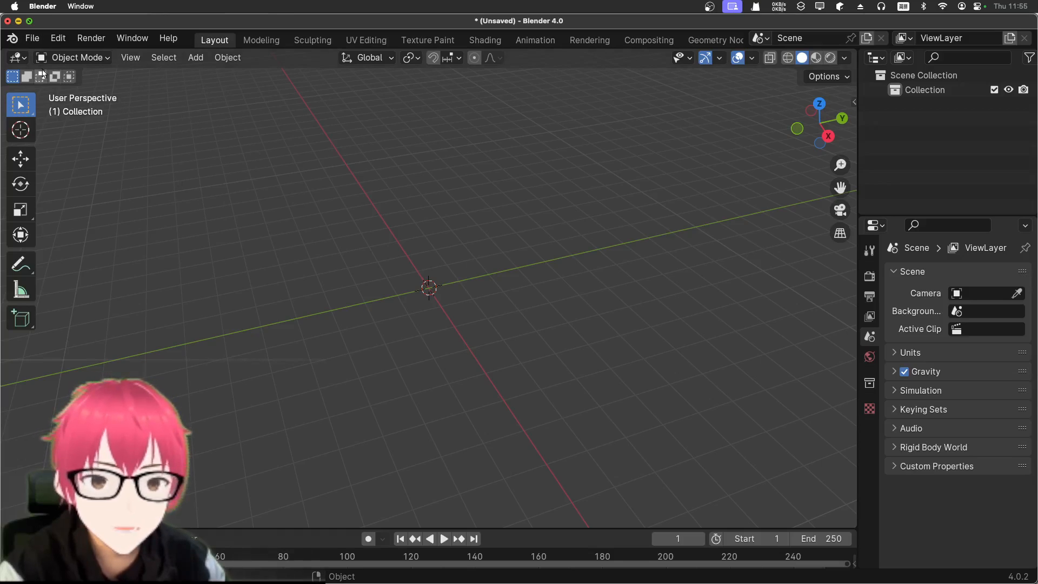
- Import the avatar file WJM5.vrm from the Documents folder as a VRM model
left_click(35, 39)
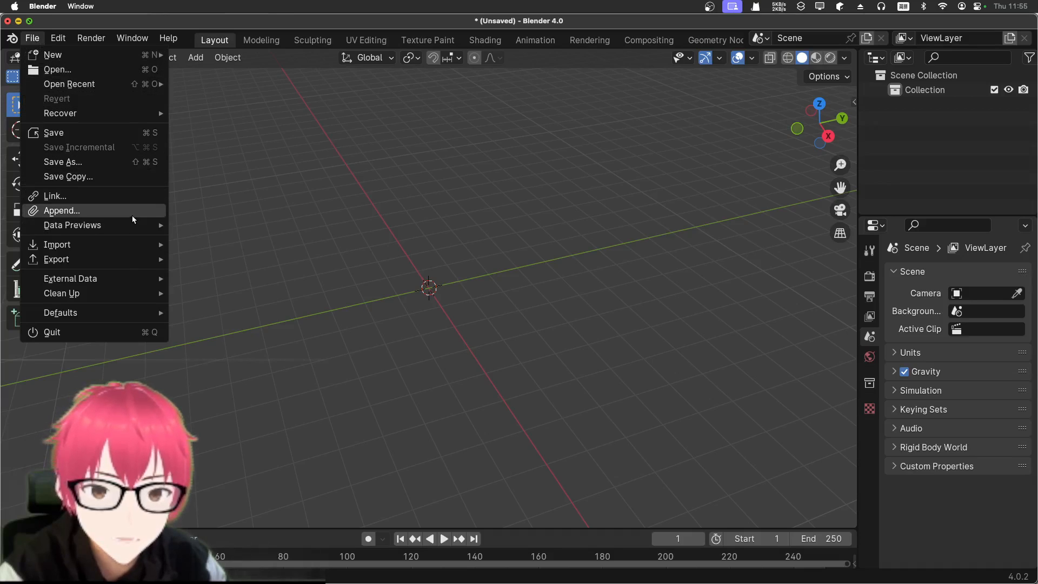
mouse_move(108, 244)
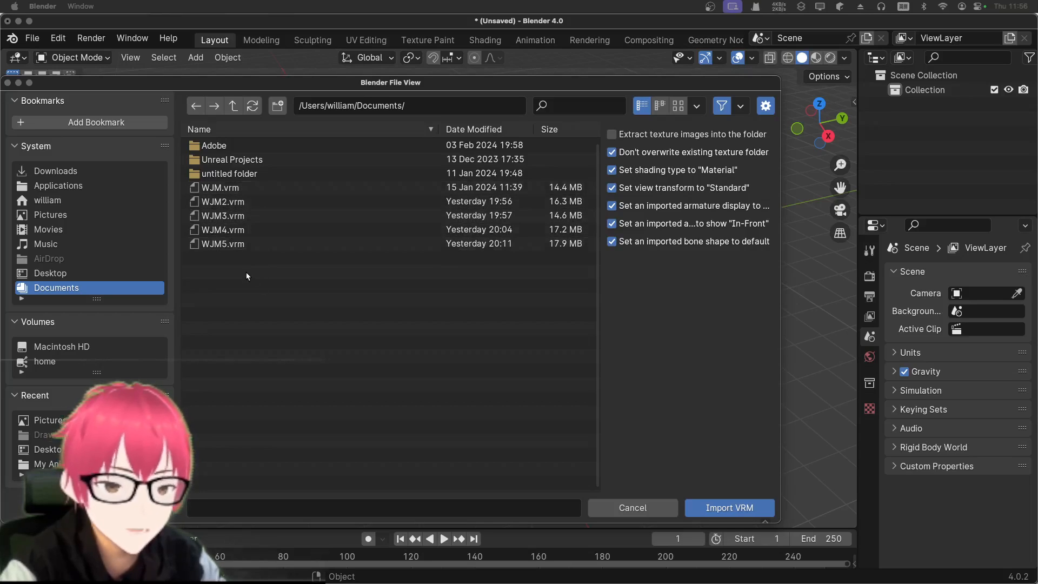
left_click(243, 245)
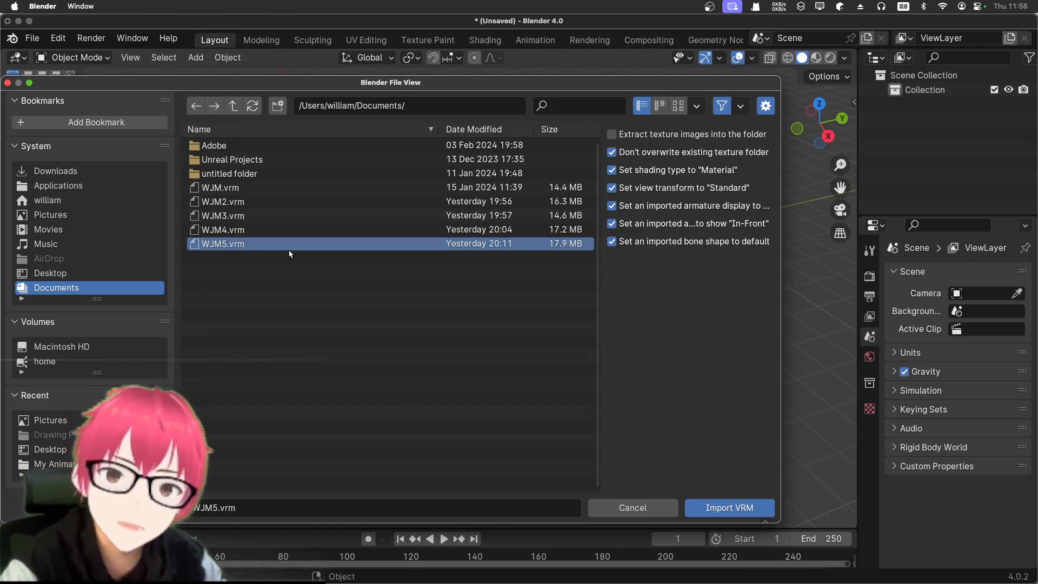
left_click(746, 509)
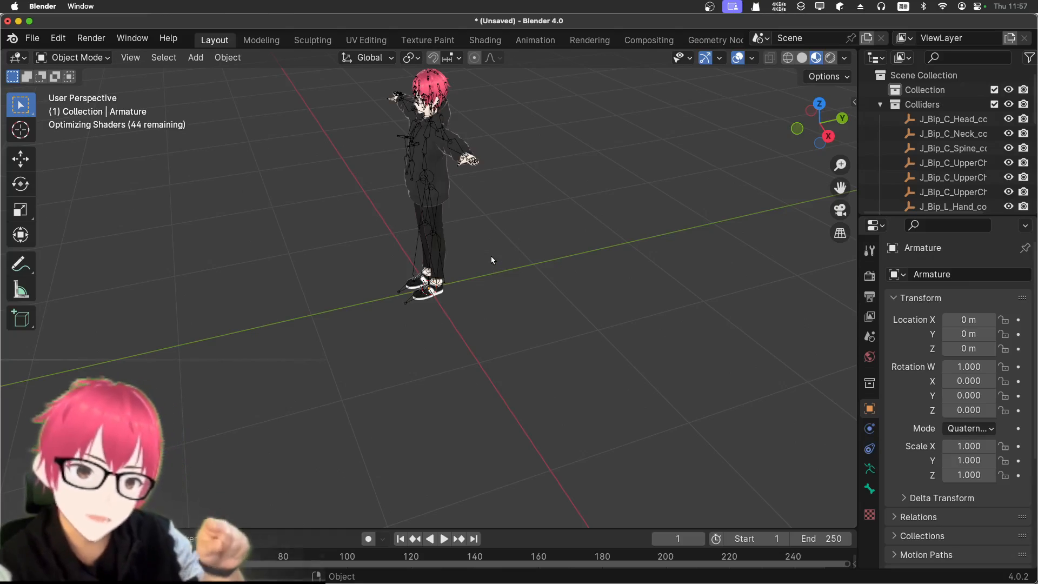
- Examine the imported avatar from the side, the front and close up around the head
middle_click_drag(495, 241, 491, 326, "shift")
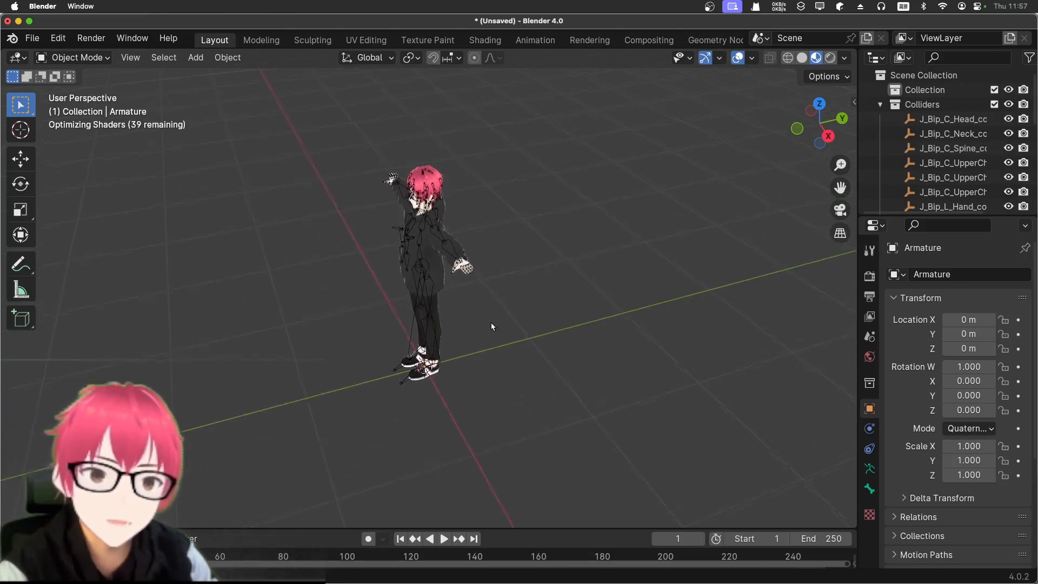
scroll(492, 322, "up", 5)
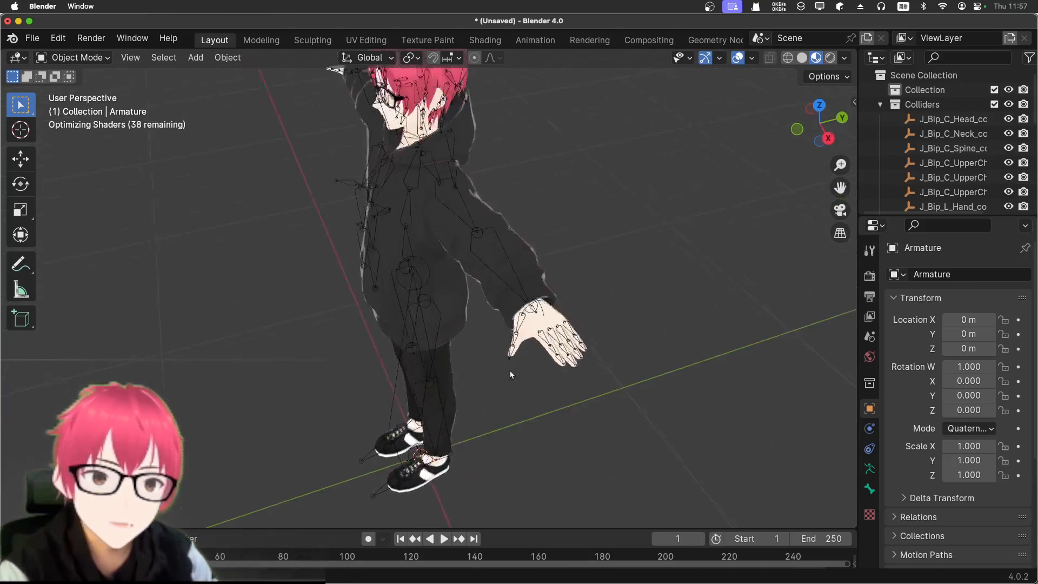
middle_click_drag(511, 374, 565, 300)
middle_click_drag(608, 231, 617, 307)
scroll(632, 286, "up", 3)
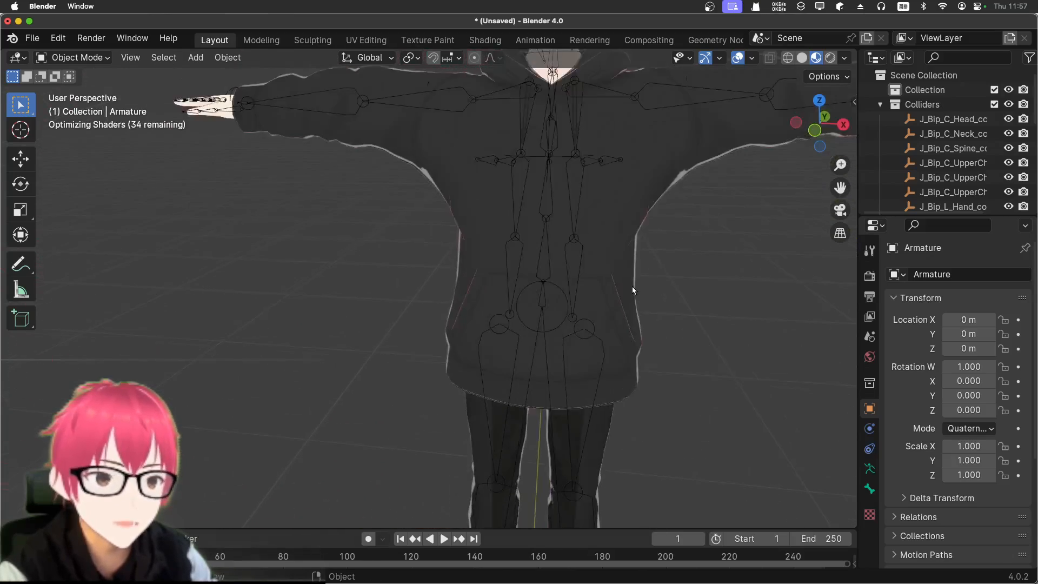
scroll(632, 286, "up", 2)
middle_click_drag(771, 293, 586, 444)
middle_click_drag(495, 193, 551, 300, "shift")
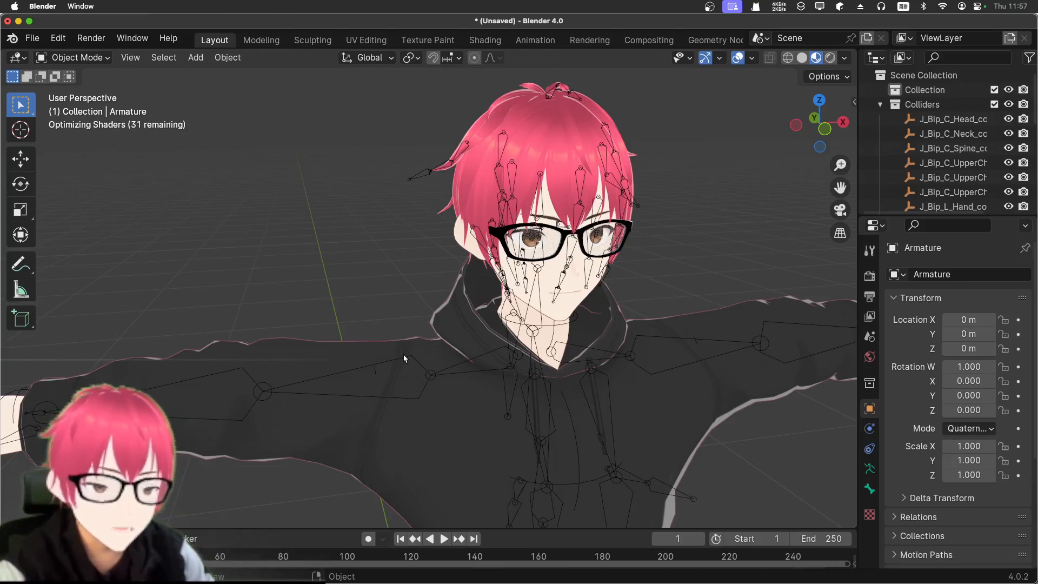
key("ctrl+Right")
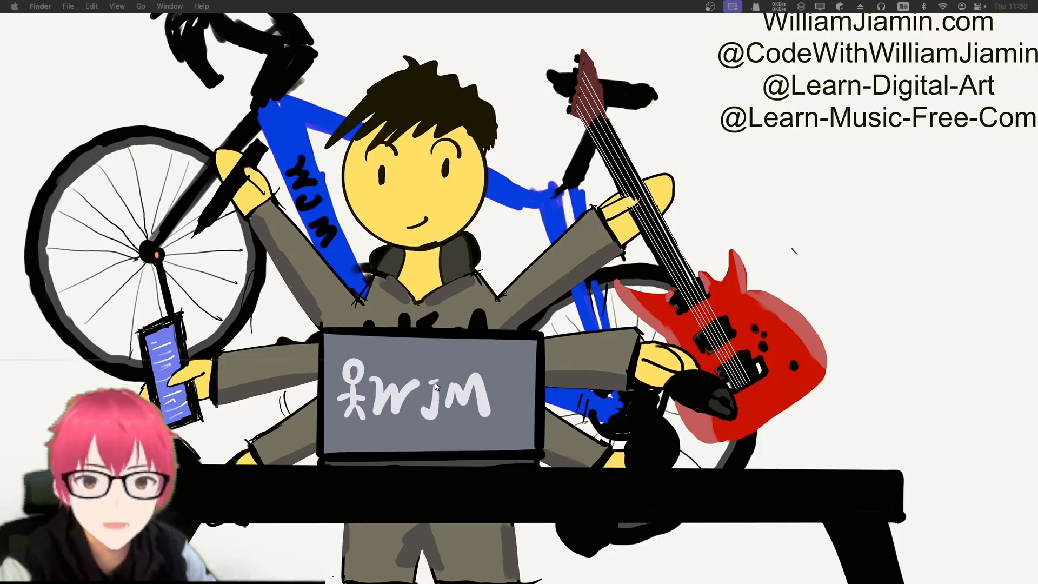
key("ctrl+Left")
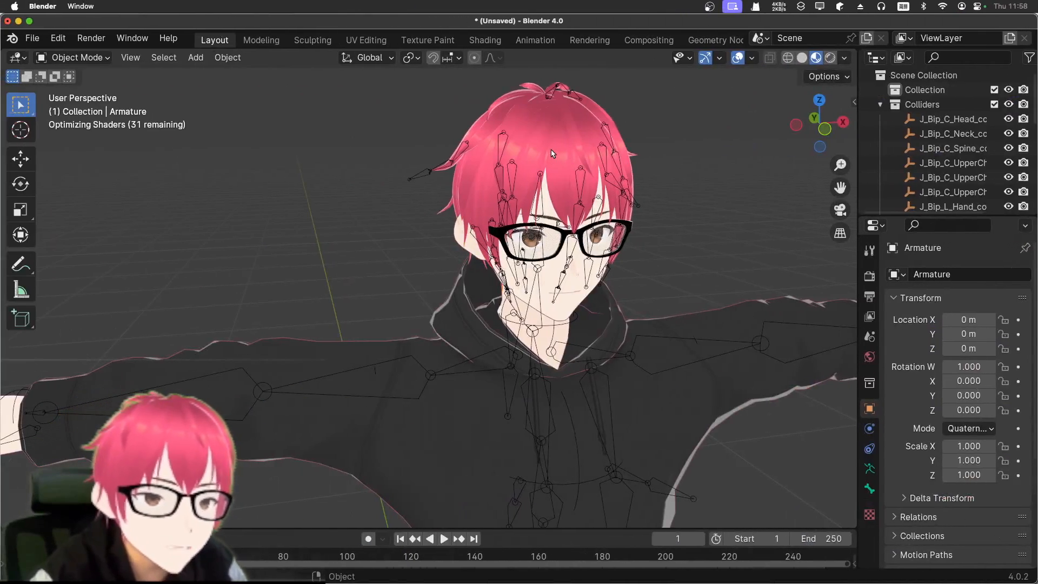
- Compare the avatar's hair mesh with its armature by selecting each and viewing the head from the front
left_click(532, 159)
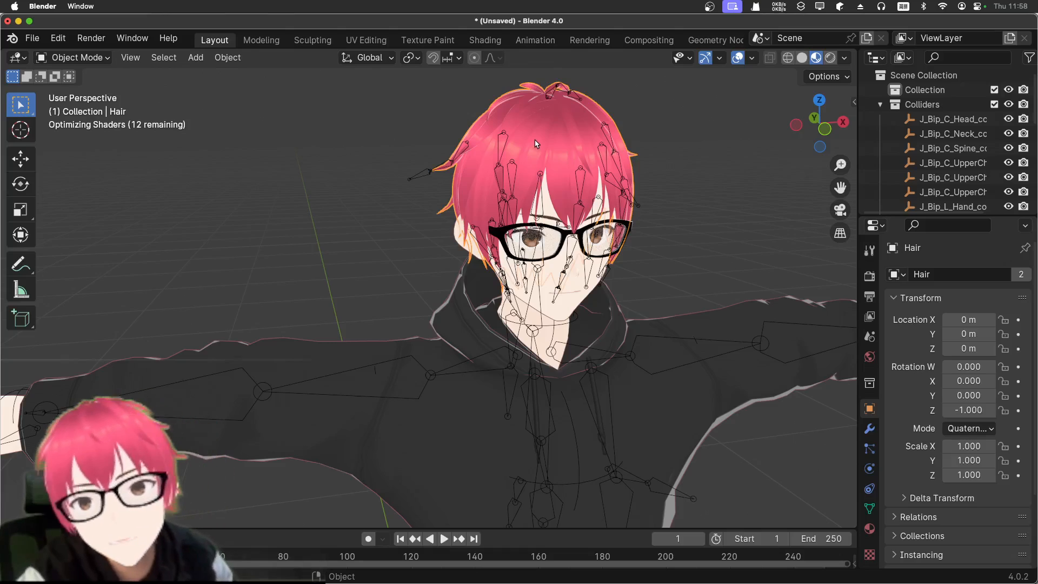
left_click(430, 172)
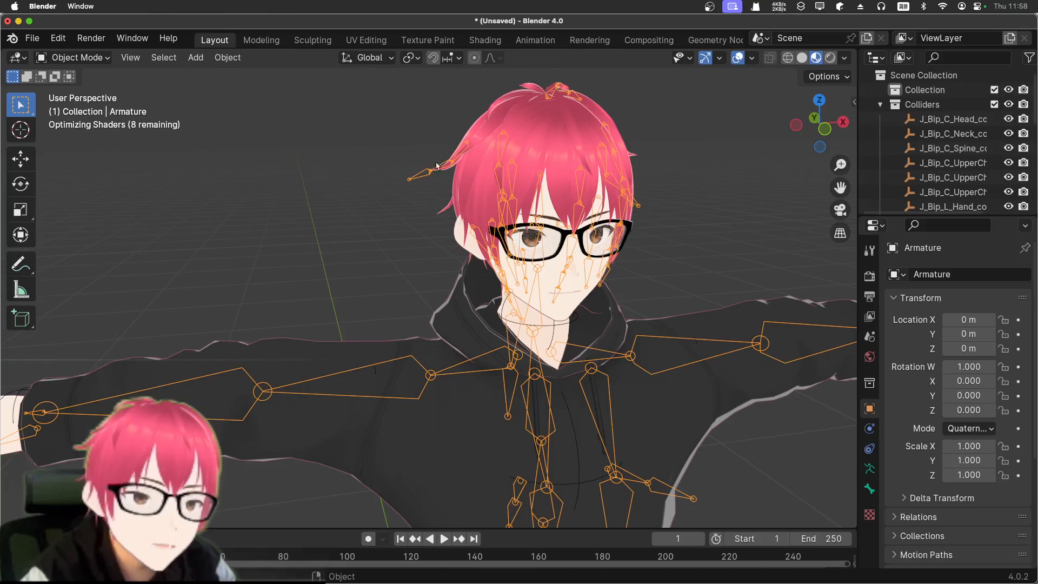
middle_click_drag(675, 206, 648, 209)
scroll(649, 211, "down", 5)
scroll(649, 209, "up", 7)
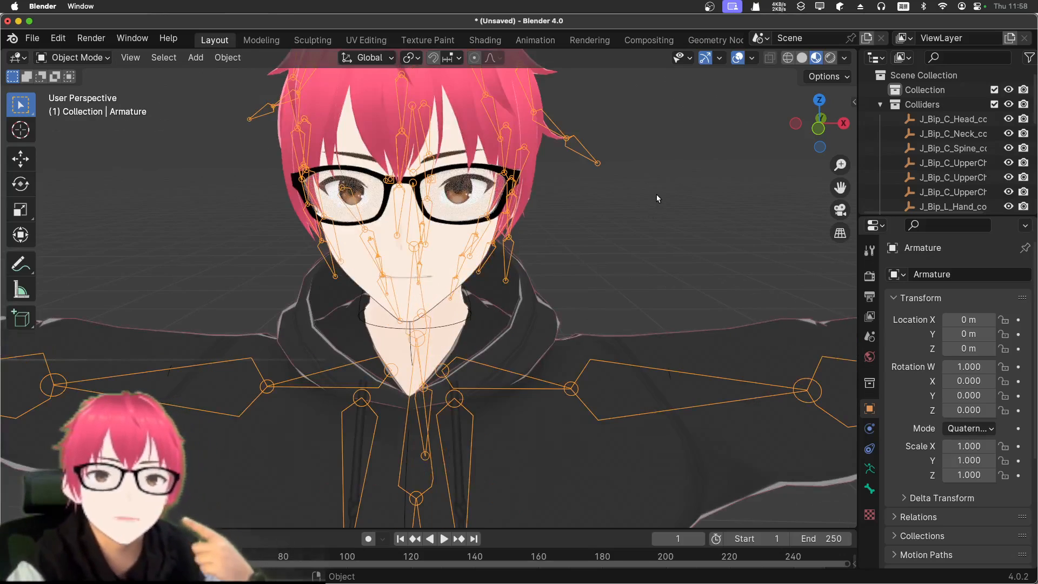
middle_click_drag(666, 177, 652, 196, "shift")
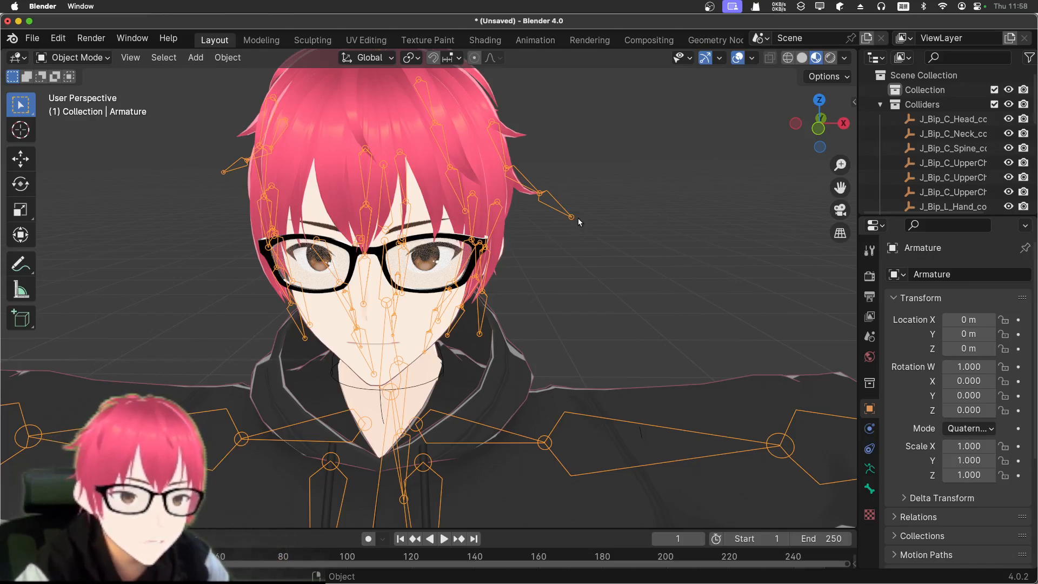
- Inspect the protruding side hair strand and its bones up close, selecting the hair mesh and the armature in turn
left_click(524, 187)
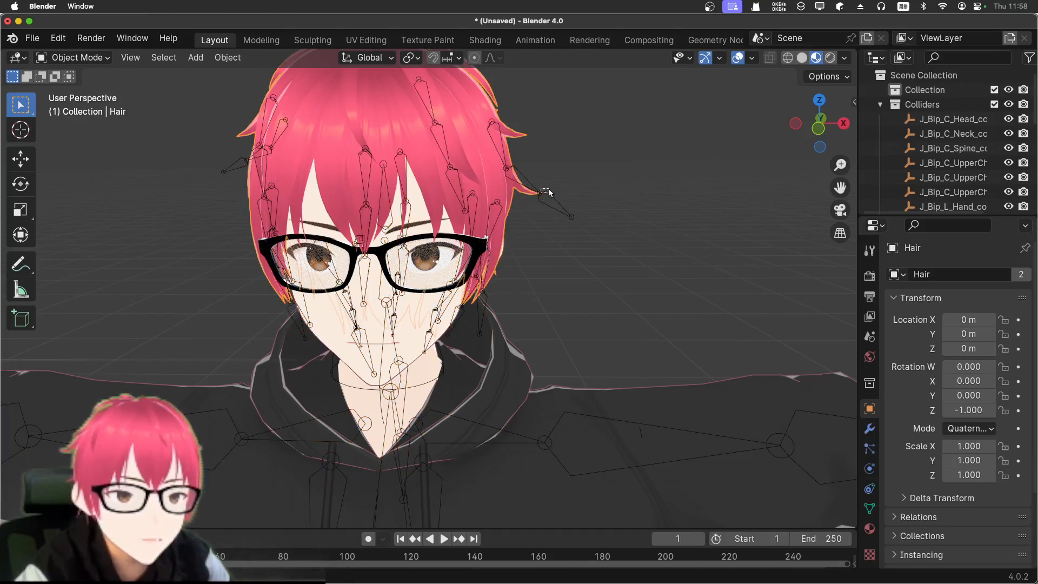
left_click(549, 190)
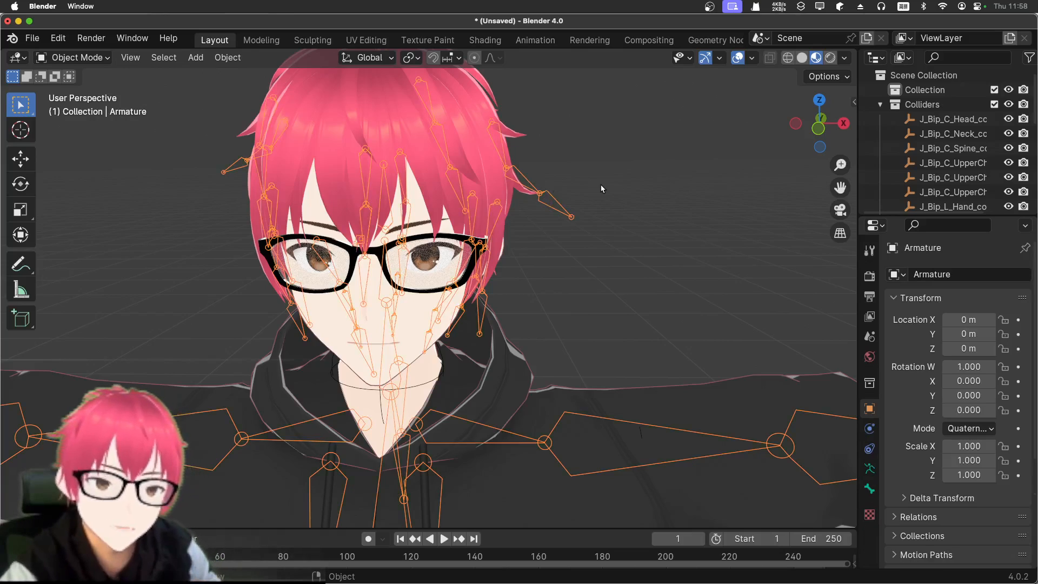
middle_click_drag(604, 203, 588, 223)
scroll(472, 222, "up", 8)
scroll(461, 250, "down", 5)
scroll(513, 259, "down", 4)
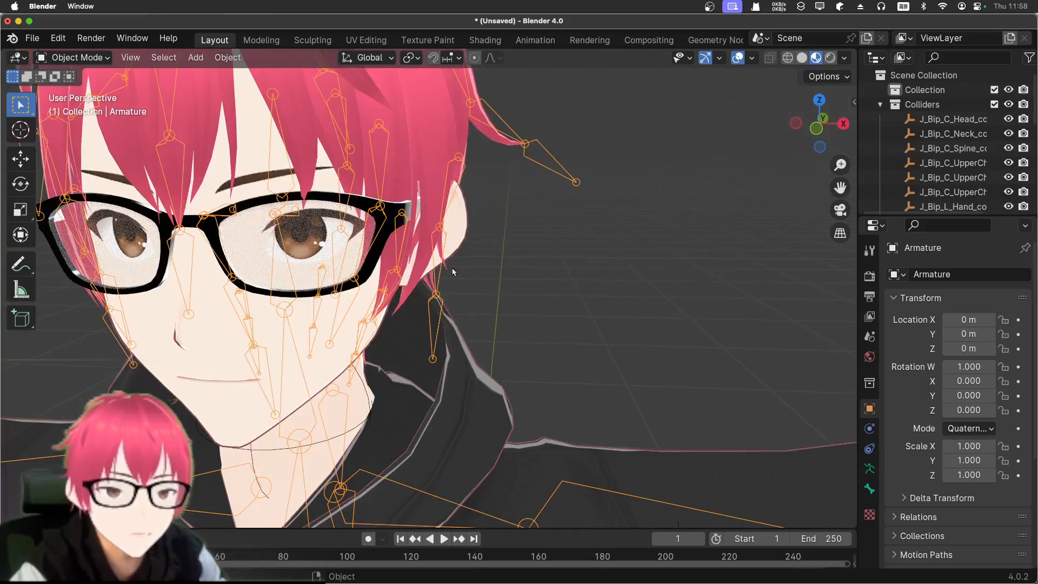
middle_click_drag(569, 273, 570, 277)
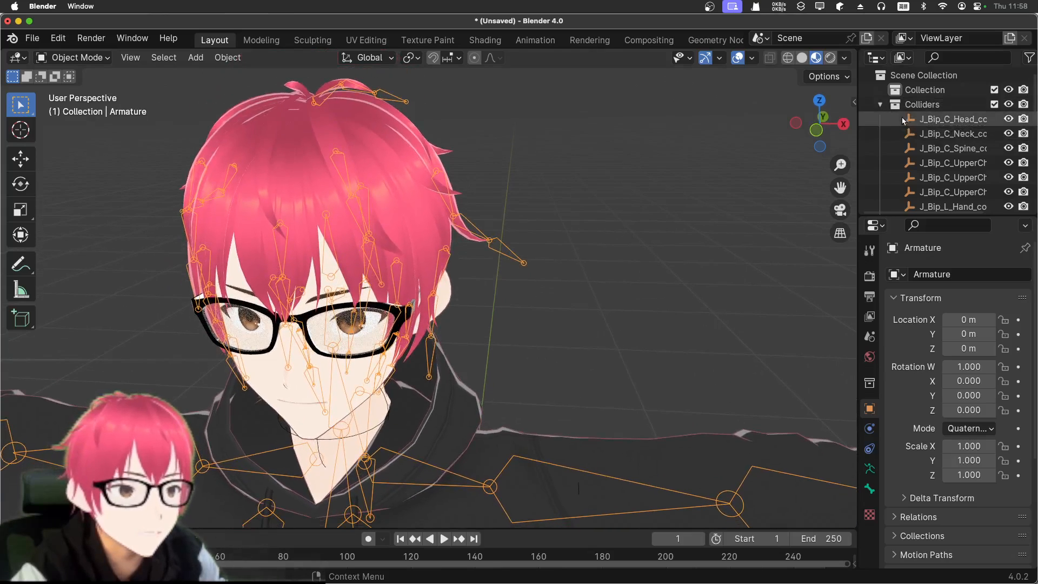
- Find the avatar's meshes under the Armature in the outliner and select Face, followed by Hair
scroll(900, 116, "down", 5)
scroll(900, 119, "down", 5)
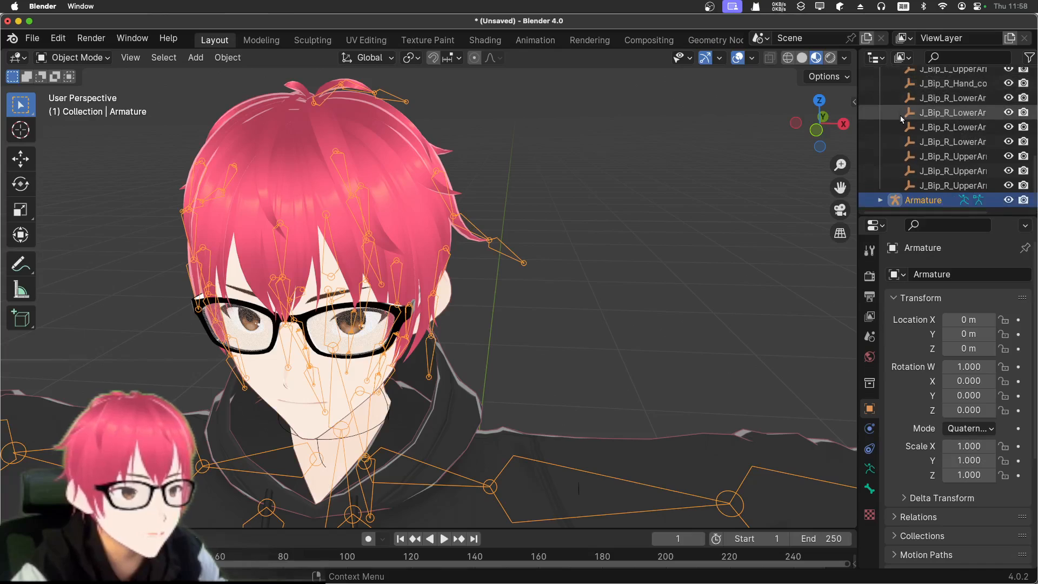
scroll(897, 187, "down", 6)
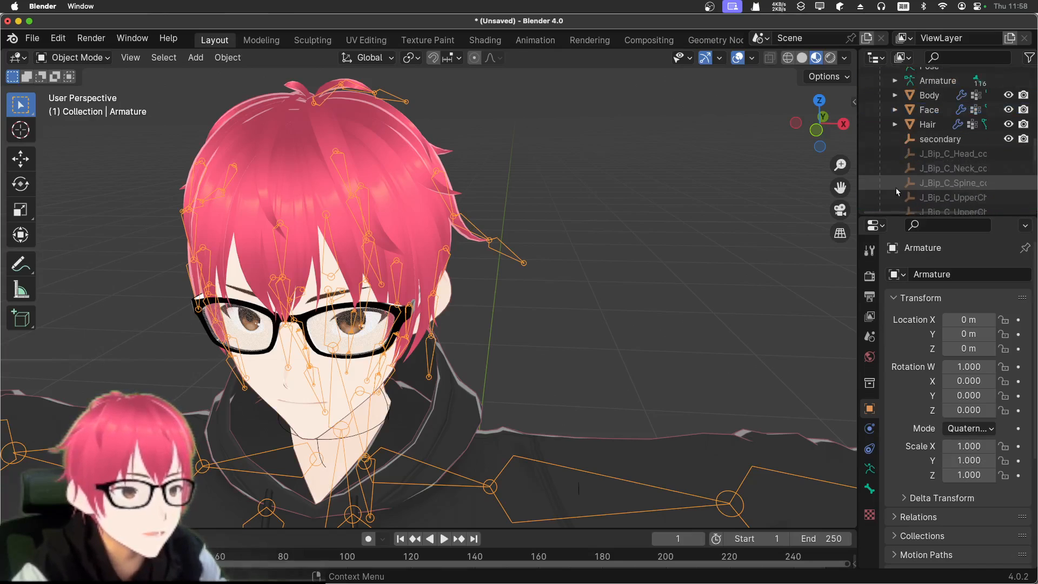
left_click(927, 110)
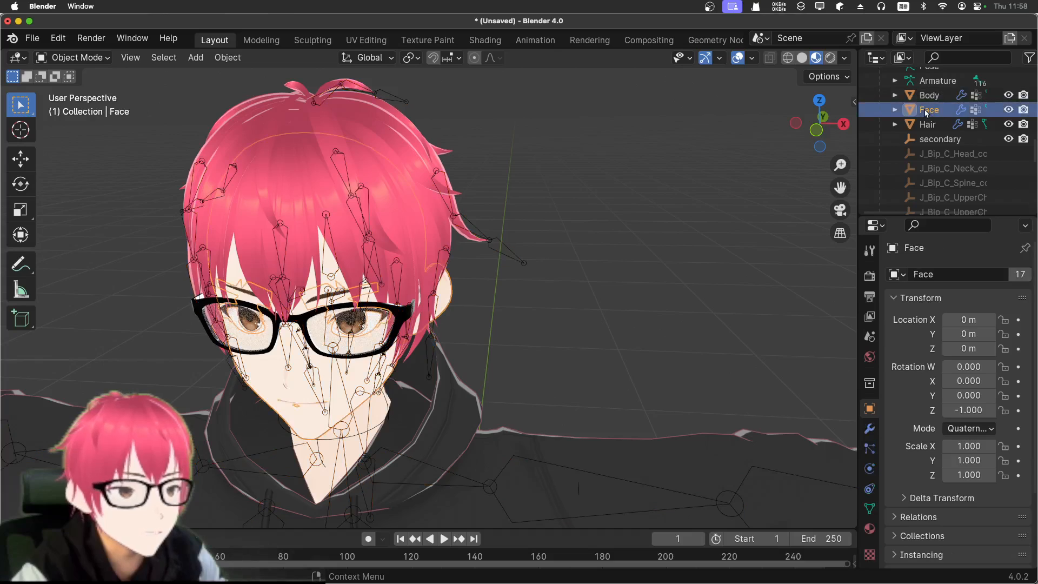
middle_click_drag(772, 194, 760, 190)
left_click(920, 124)
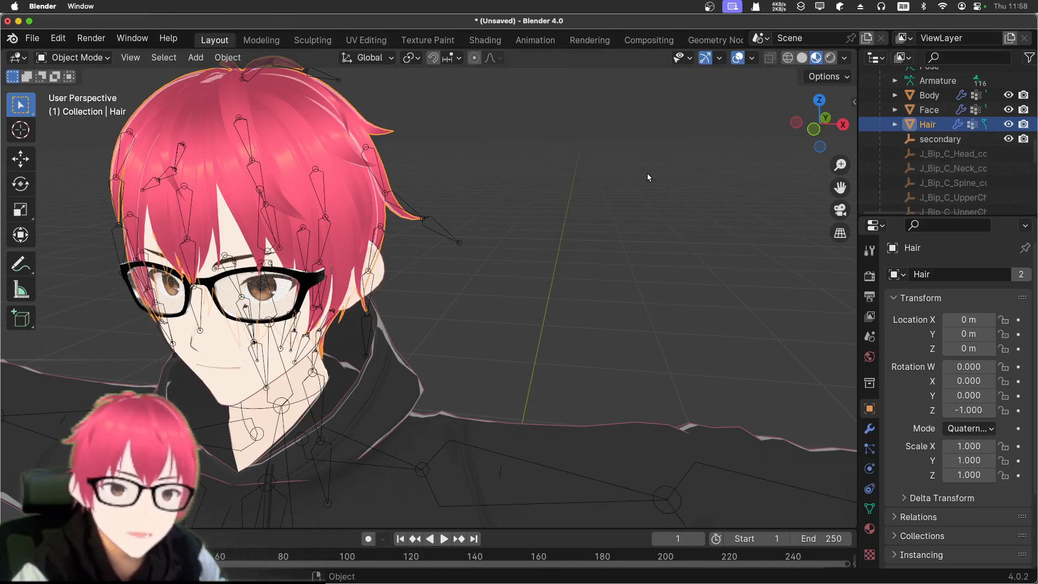
- Try to move the Hair mesh away from the avatar's head
middle_click_drag(647, 173, 648, 180)
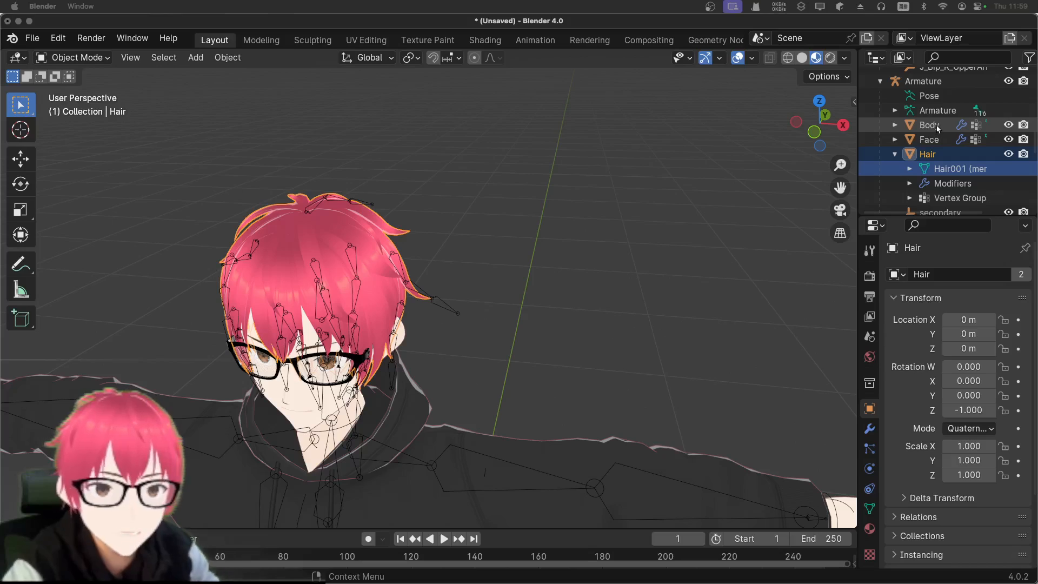
left_click(945, 154)
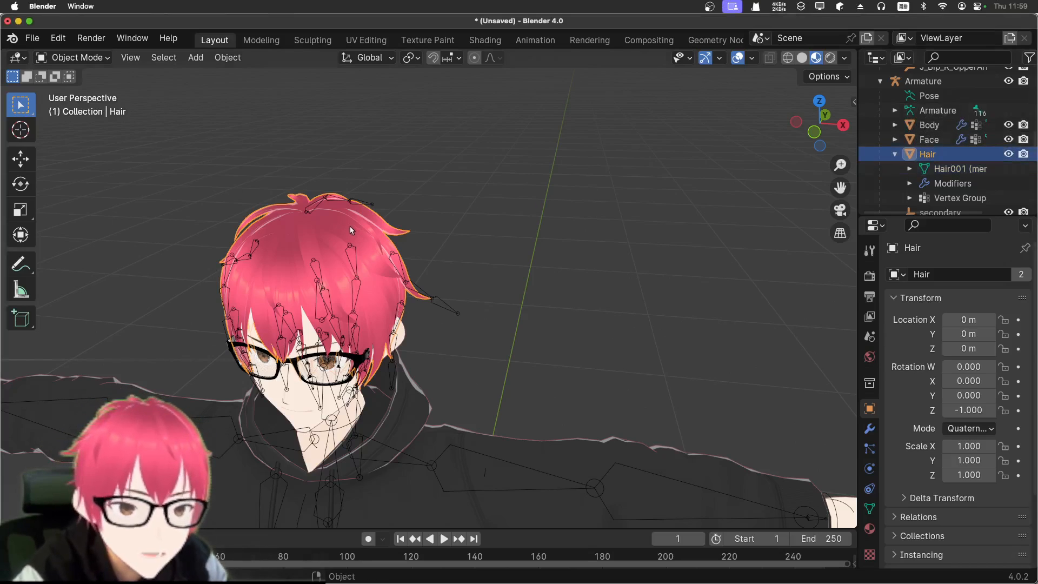
key("g")
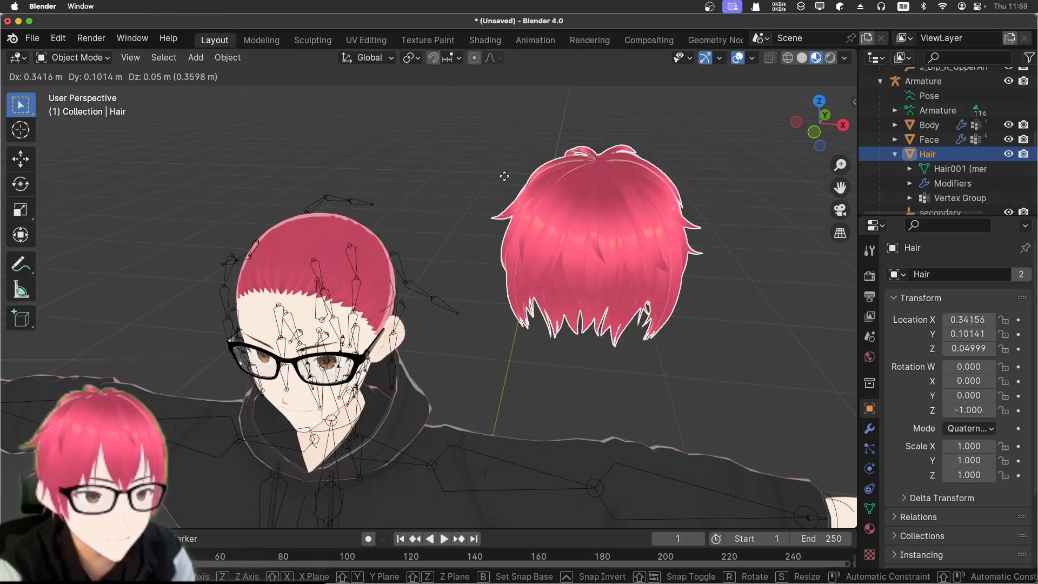
key("Escape")
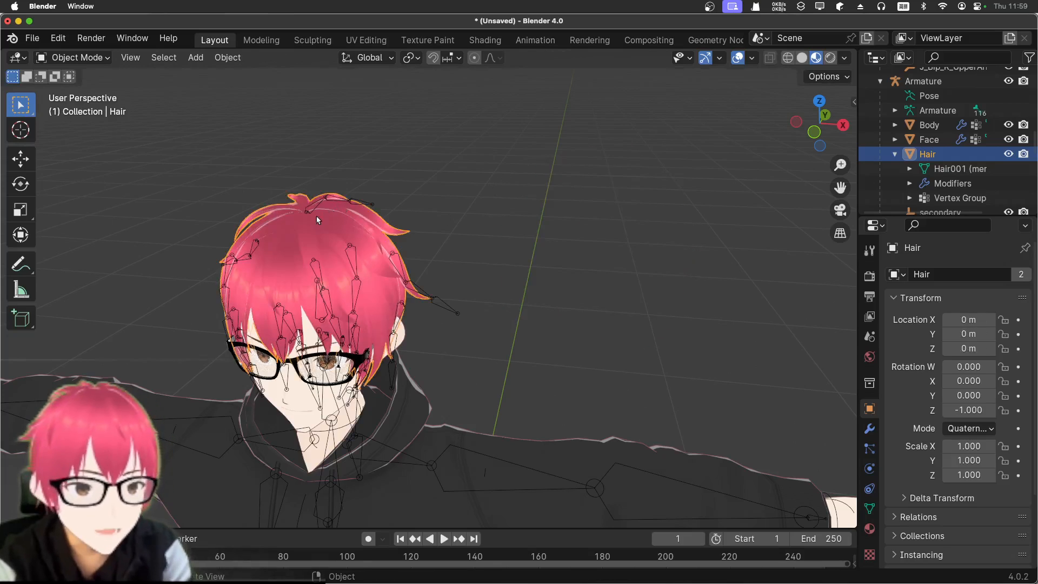
- Open the Hair mesh in Edit Mode and examine its vertices from the front
key("Tab")
scroll(412, 212, "up", 5)
scroll(412, 211, "down", 4)
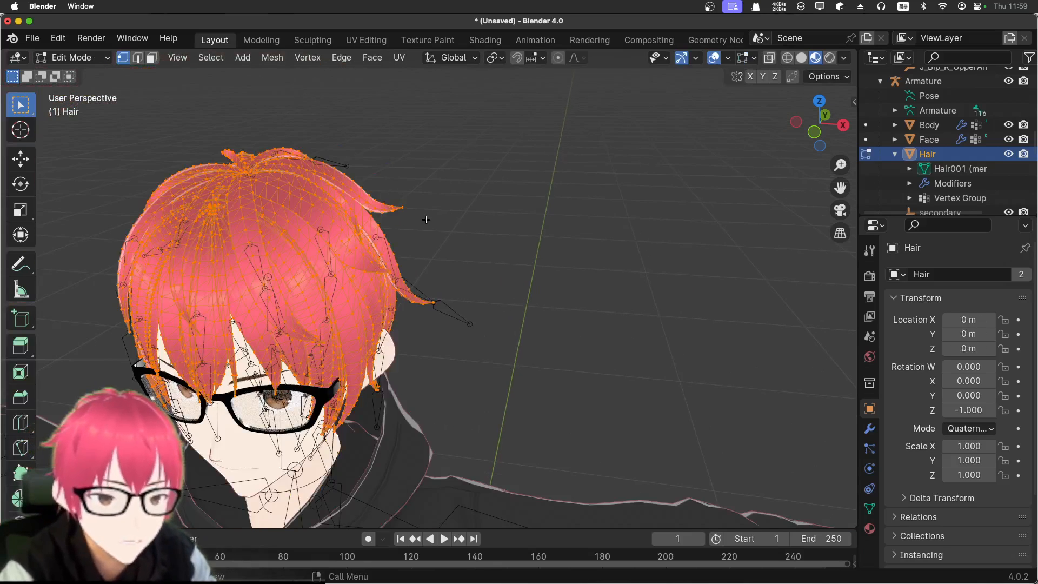
mouse_move(427, 219)
middle_mouse_down()
mouse_move(433, 199)
mouse_move(464, 203)
mouse_move(442, 210)
middle_mouse_up()
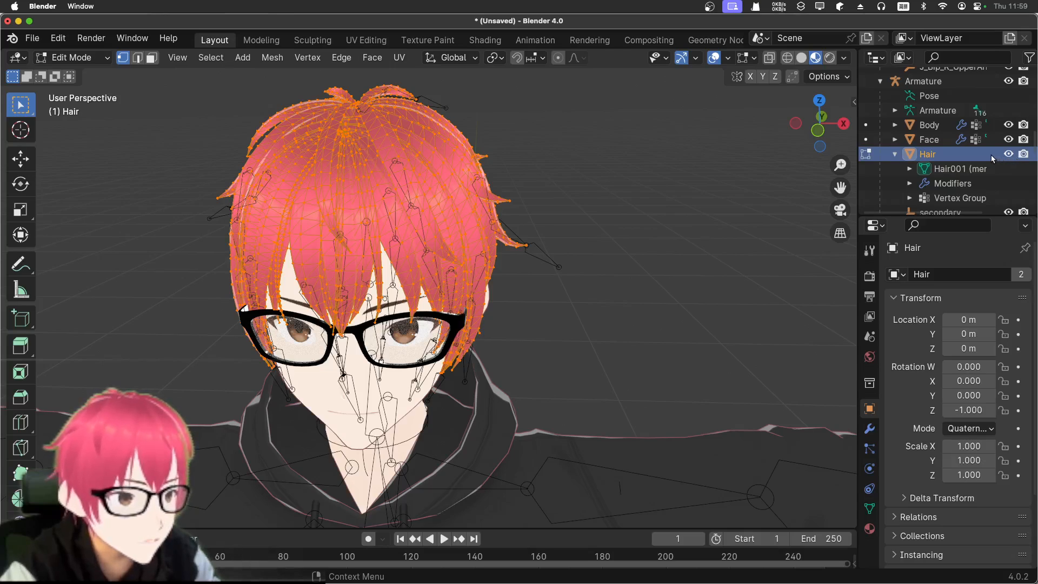
- Hide the Hair object, show it again and return to Object Mode
key("h")
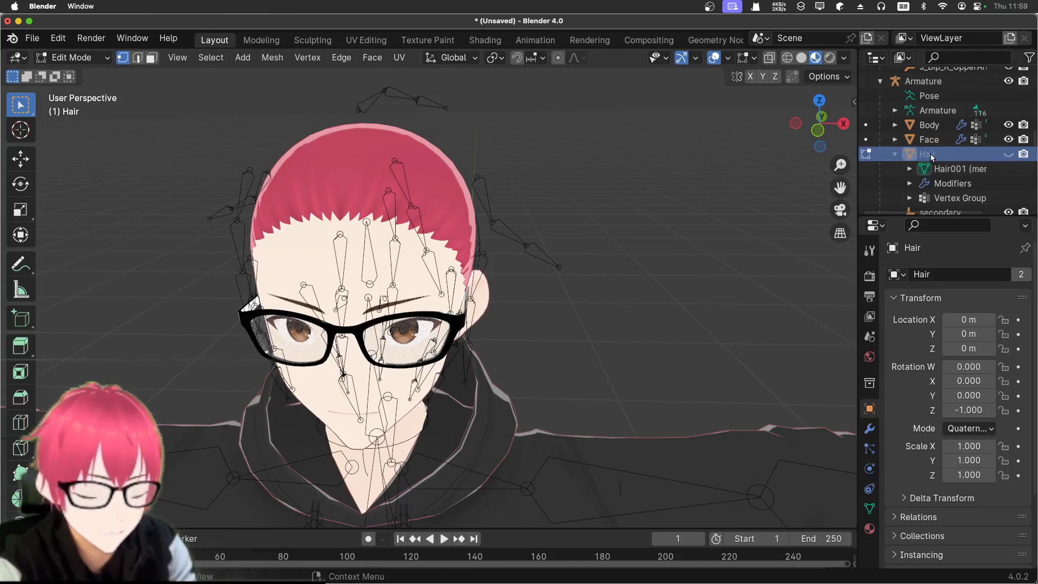
key("alt+h")
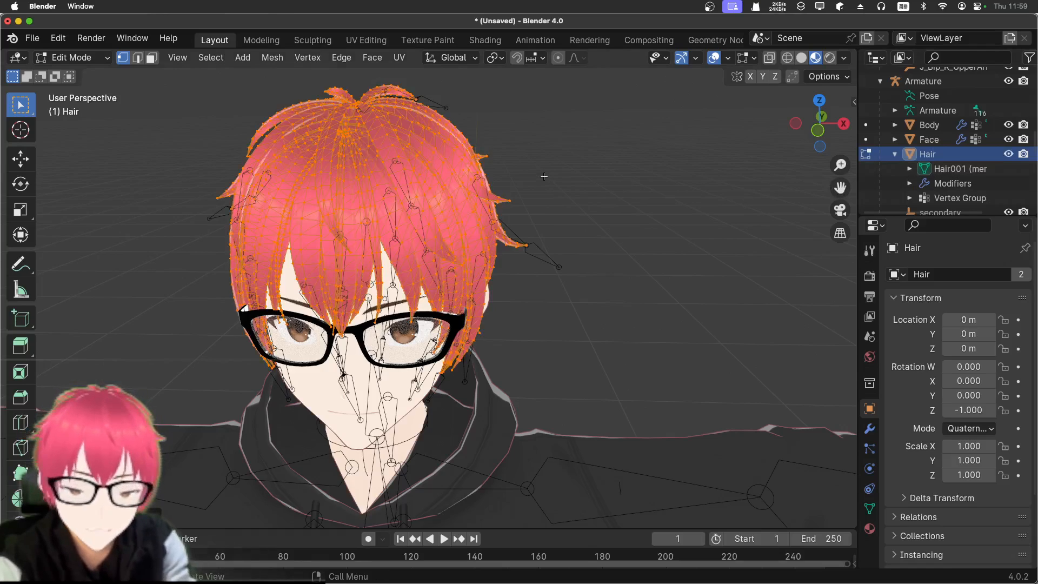
key("Tab")
- Deselect the Hair mesh and select it again on the avatar's head
left_click(351, 162)
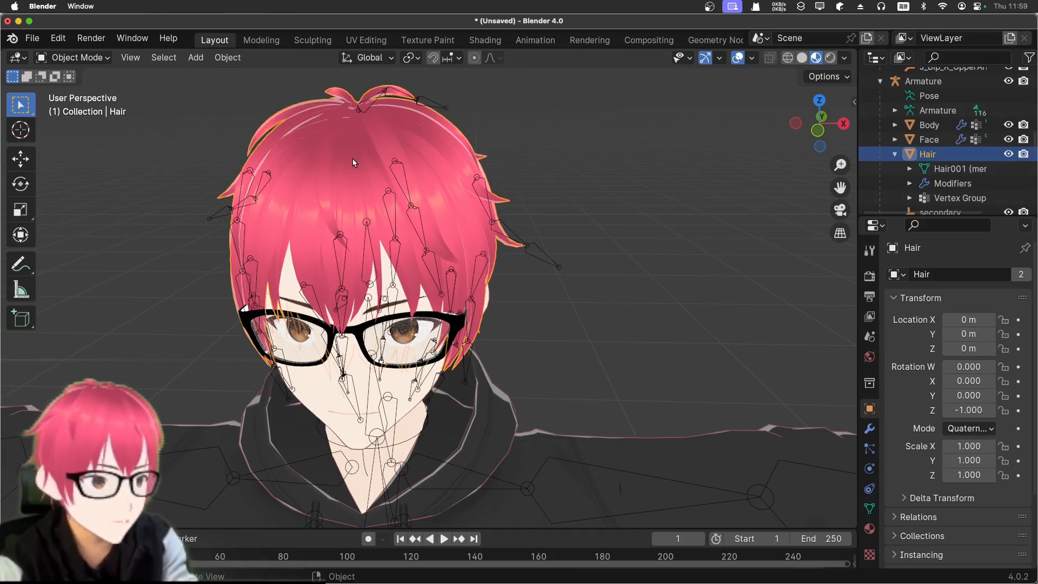
key("ctrl+h")
left_click(526, 221)
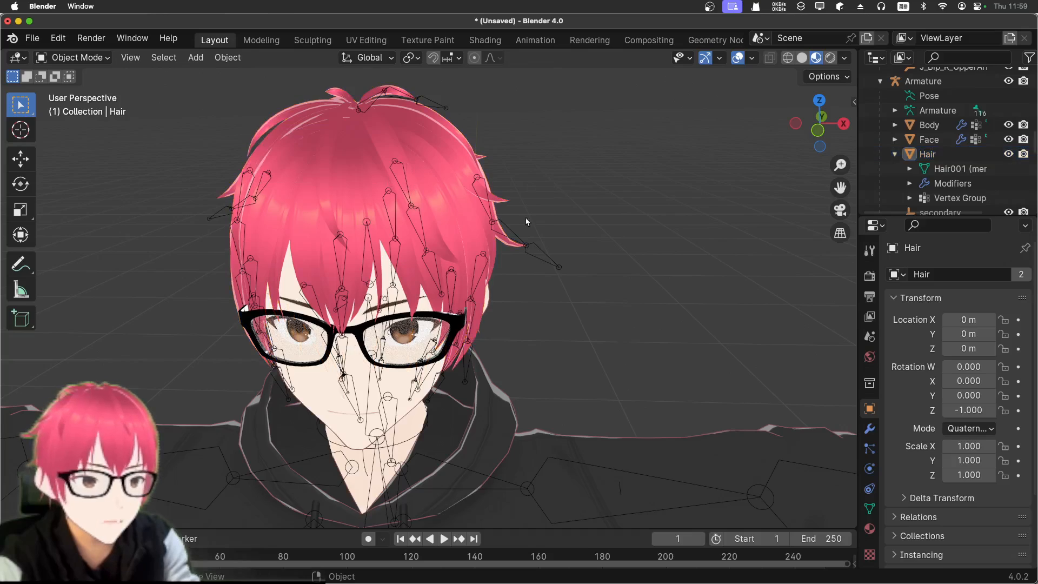
left_click(410, 154)
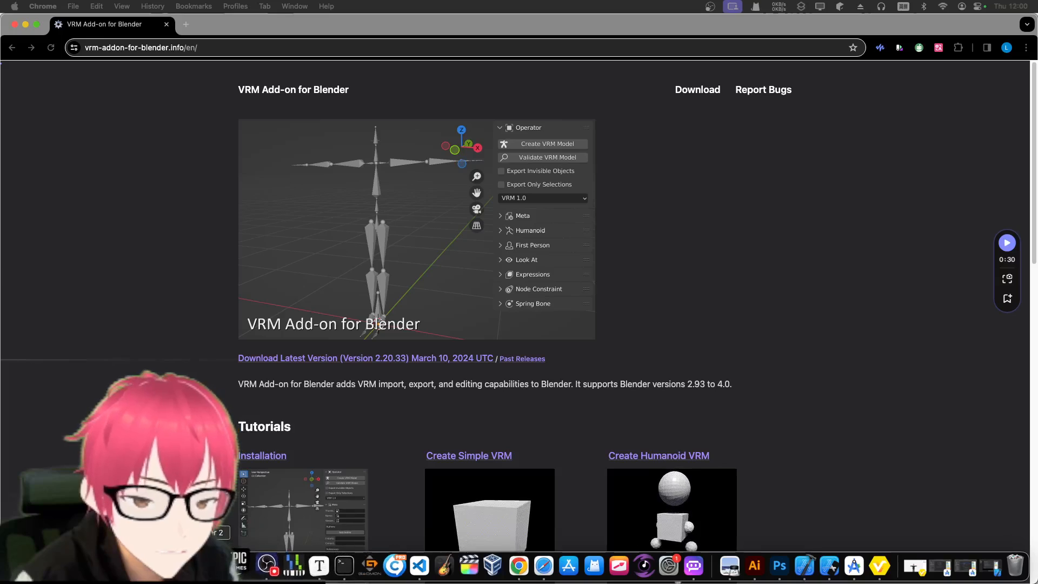
- Switch from the browser back to Blender and hide the avatar's Face and Body meshes
left_click(207, 567)
middle_click_drag(599, 310, 638, 270)
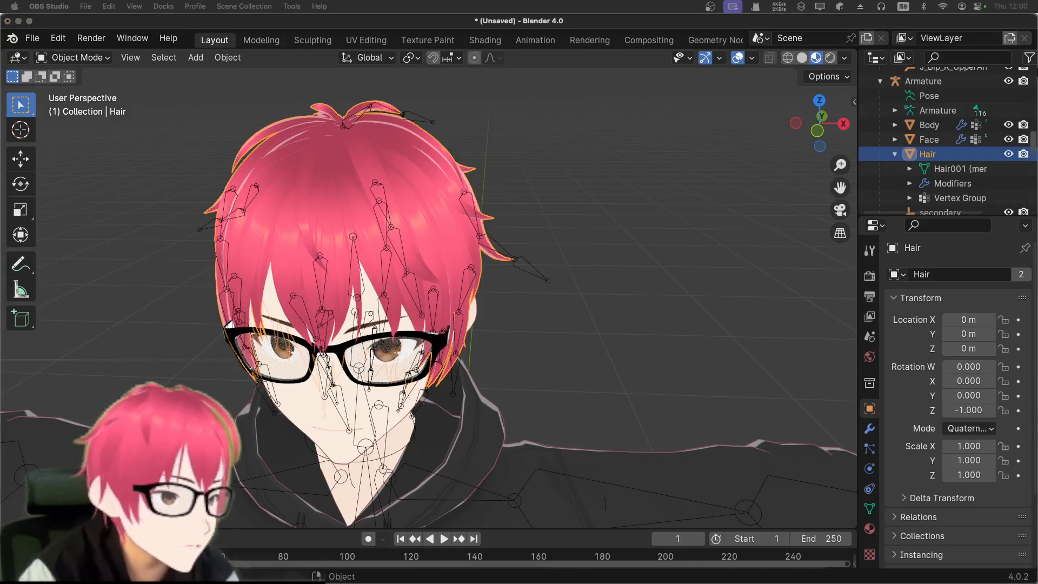
left_click(1009, 139)
left_click(1009, 125)
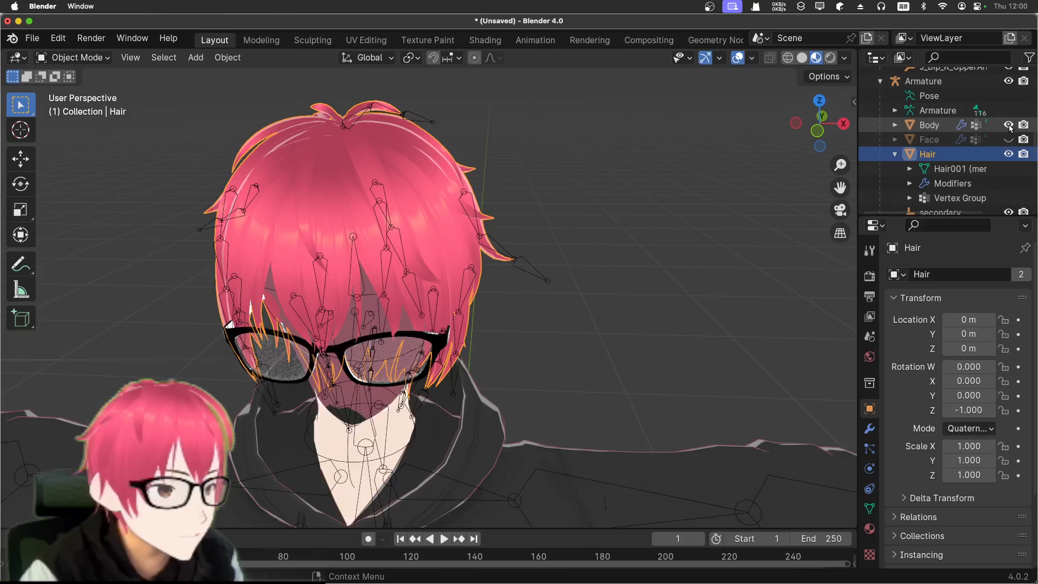
- Toggle the Armature's visibility off and on to compare the hair with and without its bones
left_click(1009, 81)
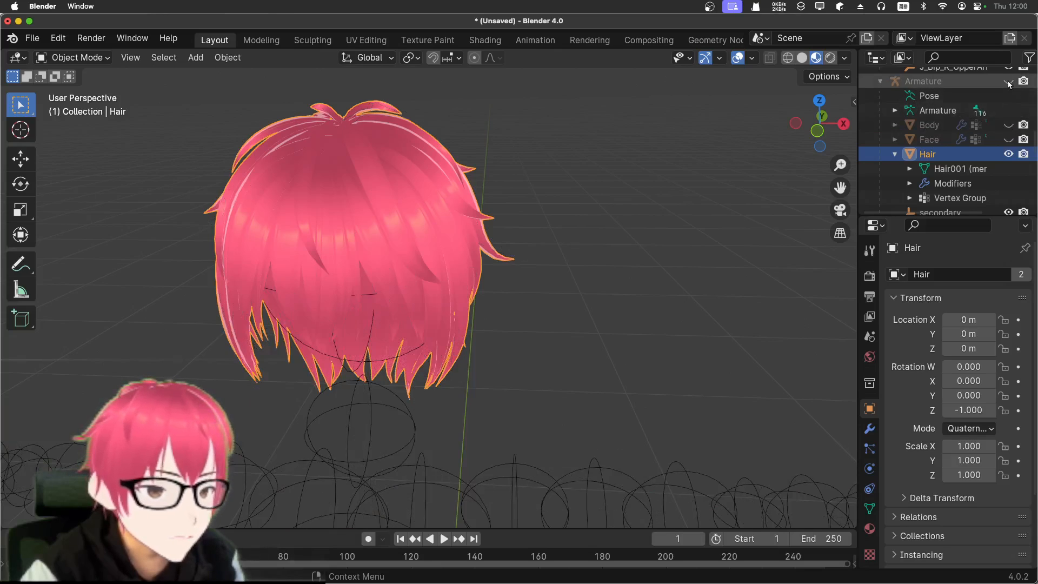
left_click(1008, 81)
left_click(1009, 81)
left_click(1009, 81)
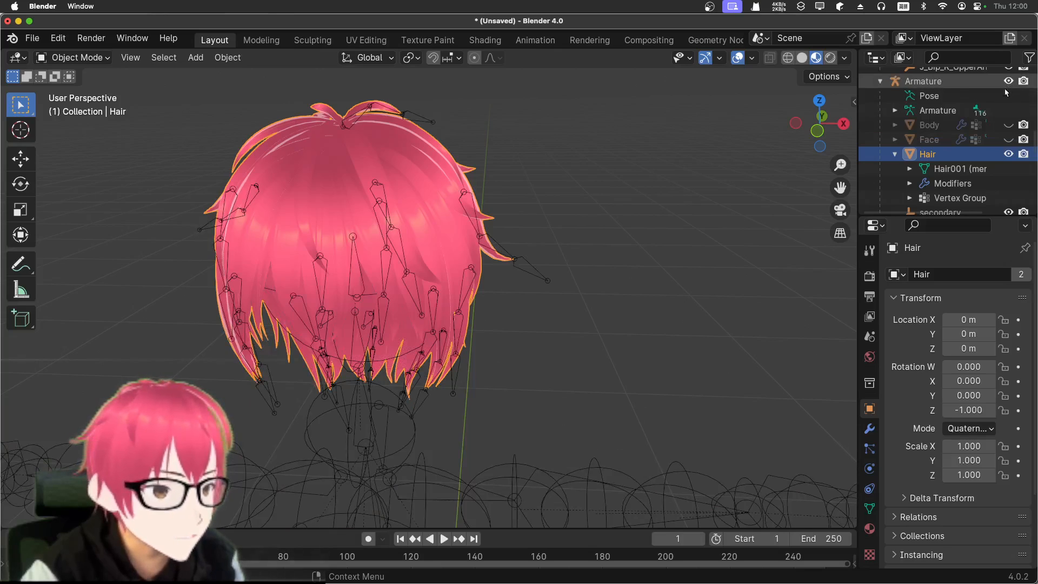
- Exclude the Colliders collection and the collection named Collection from the view layer
scroll(1006, 108, "up", 4)
scroll(1006, 136, "up", 15)
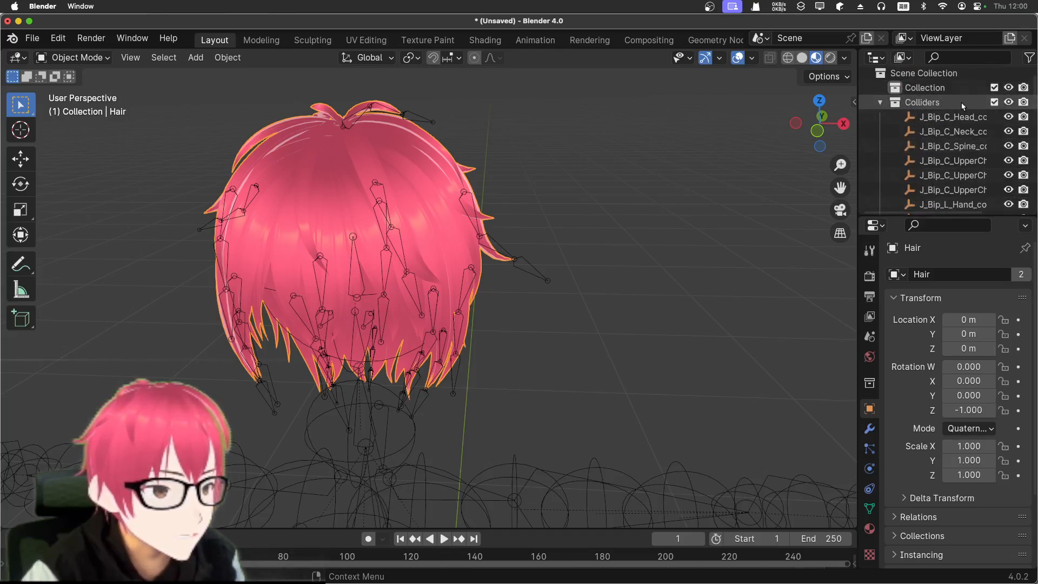
left_click(994, 102)
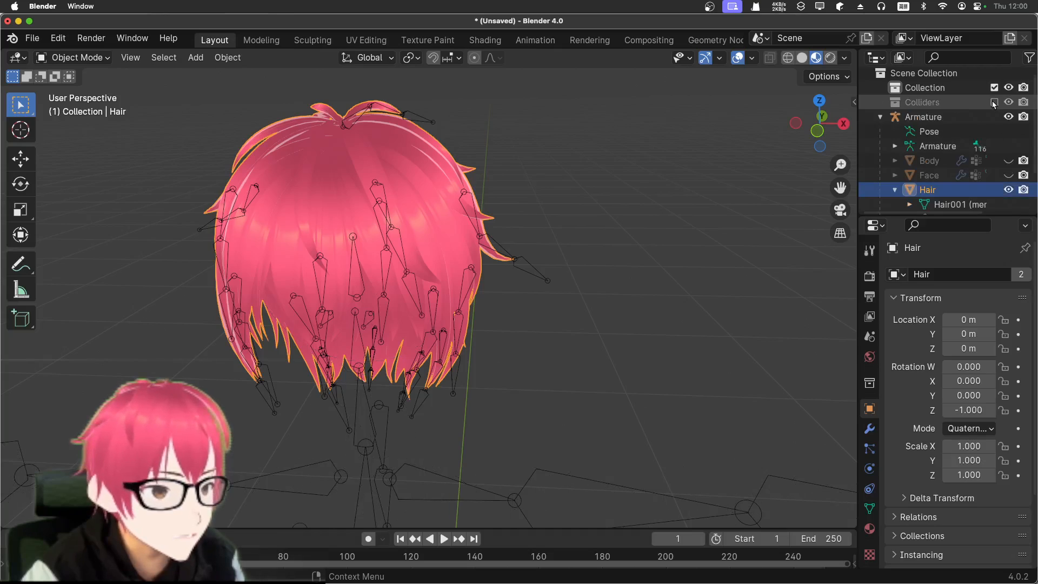
left_click(994, 87)
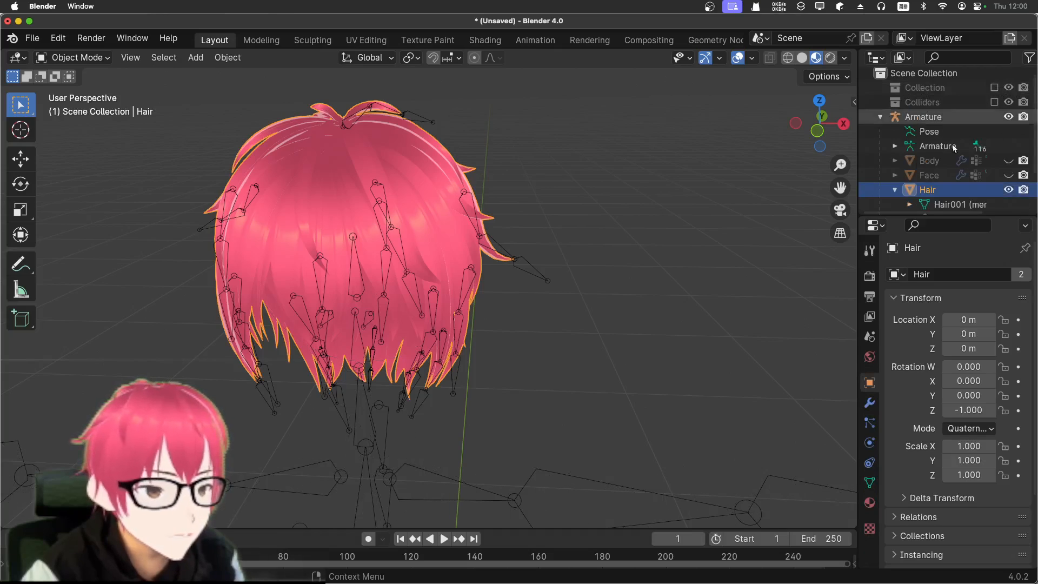
- Hide the Armature so that the Hair mesh is isolated, and face it from the front
scroll(728, 214, "up", 5)
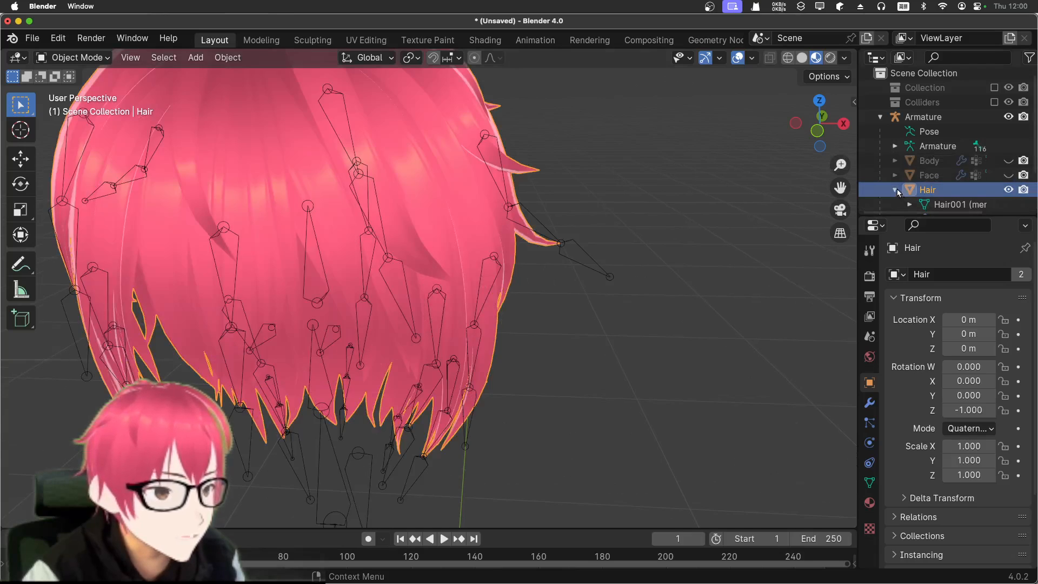
left_click(1006, 116)
scroll(682, 184, "down", 5)
scroll(650, 187, "up", 5)
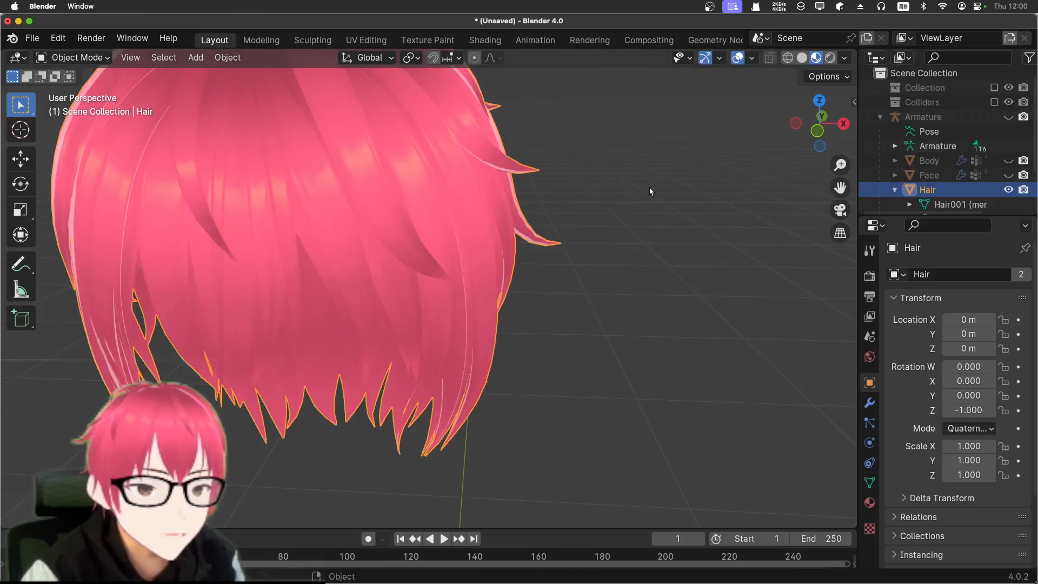
middle_click_drag(674, 204, 589, 232)
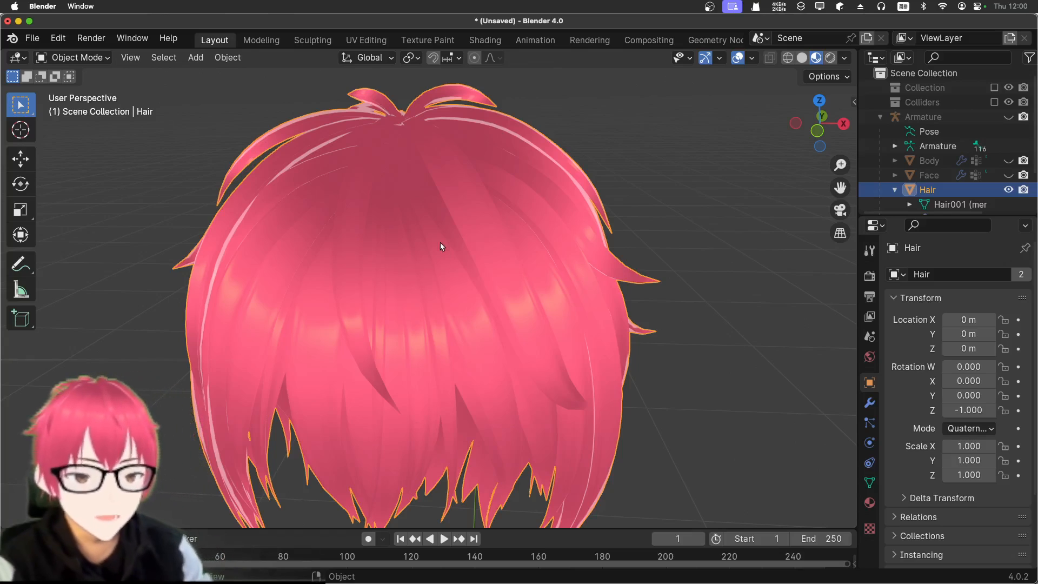
- Enter Edit Mode on the Hair mesh and turn on proportional editing
left_click(774, 235)
left_click(536, 235)
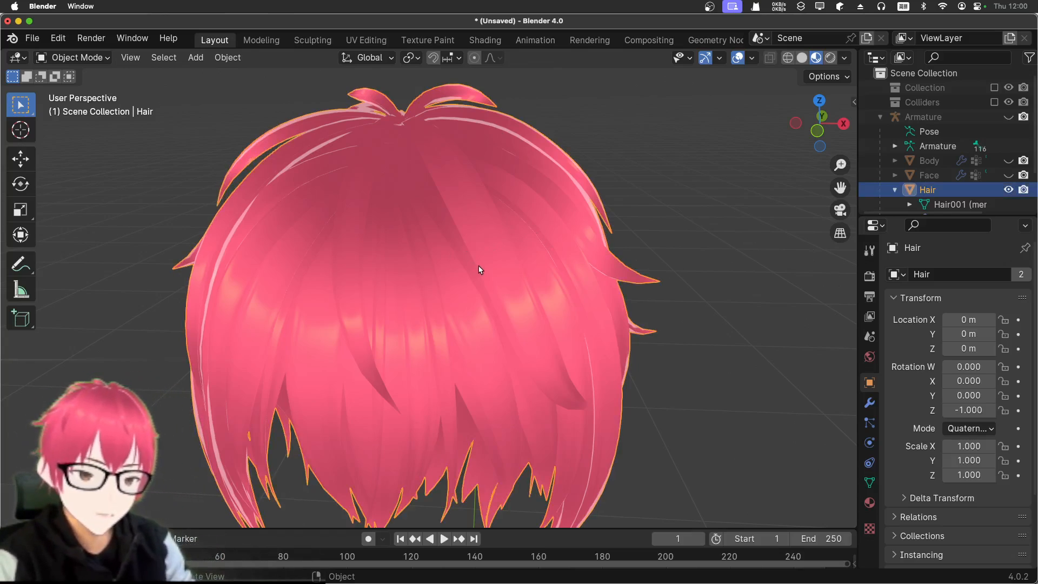
key("Tab")
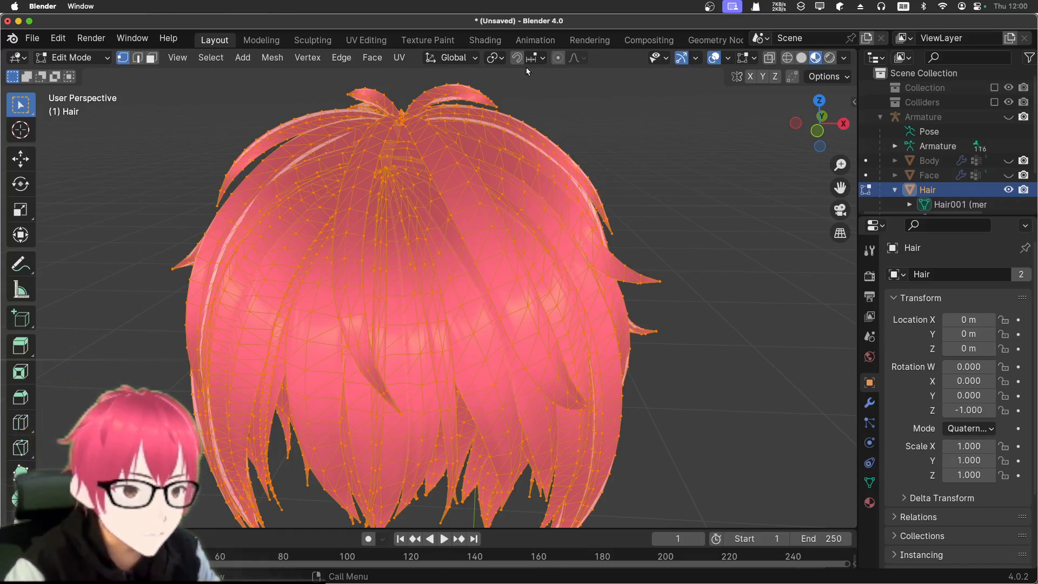
left_click(558, 57)
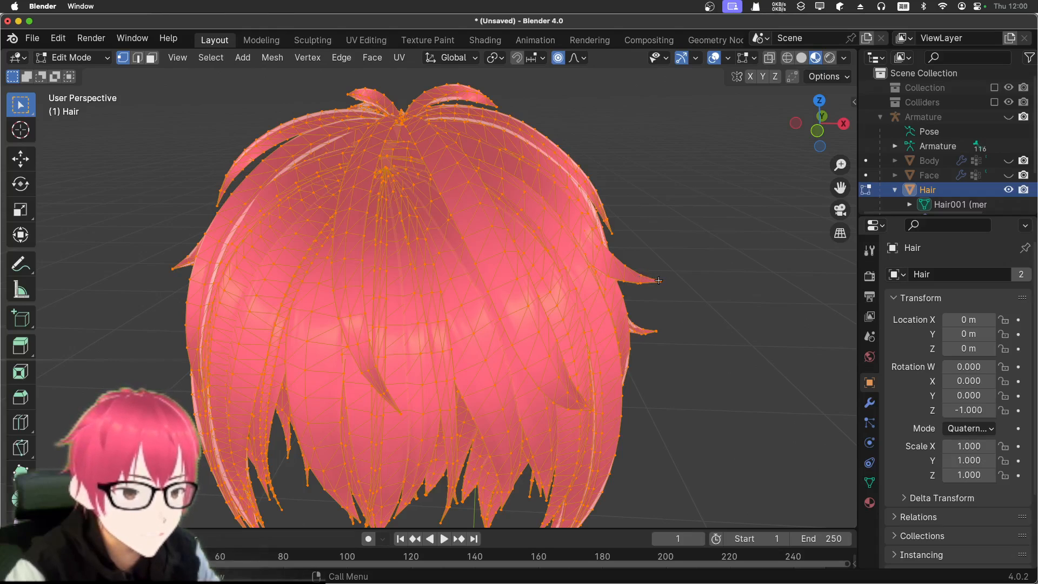
- Clear the vertex selection and try moving the upper side strand's tip vertex and a neighbouring vertex with proportional editing
key("alt+a")
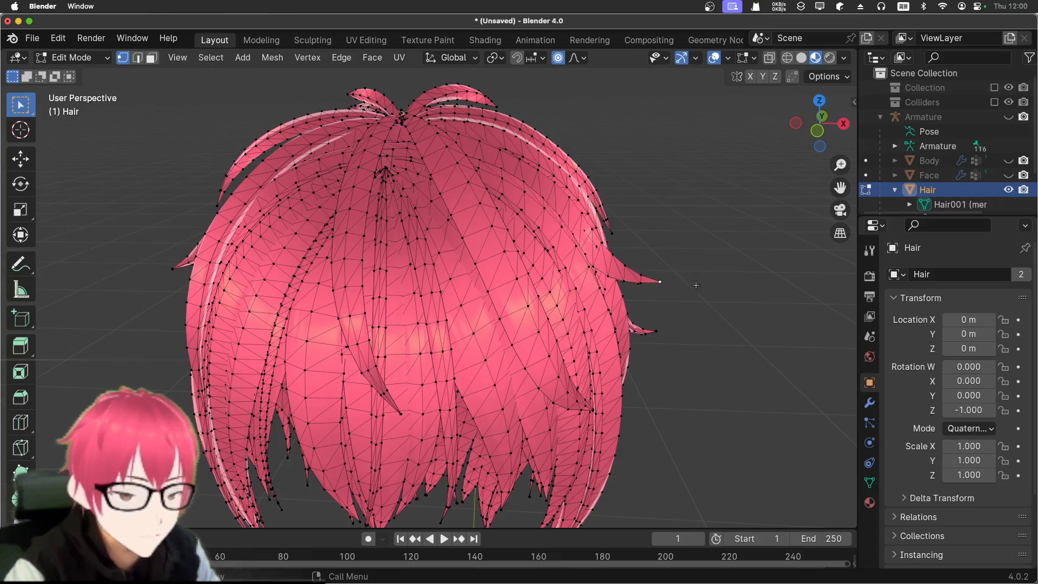
key("g")
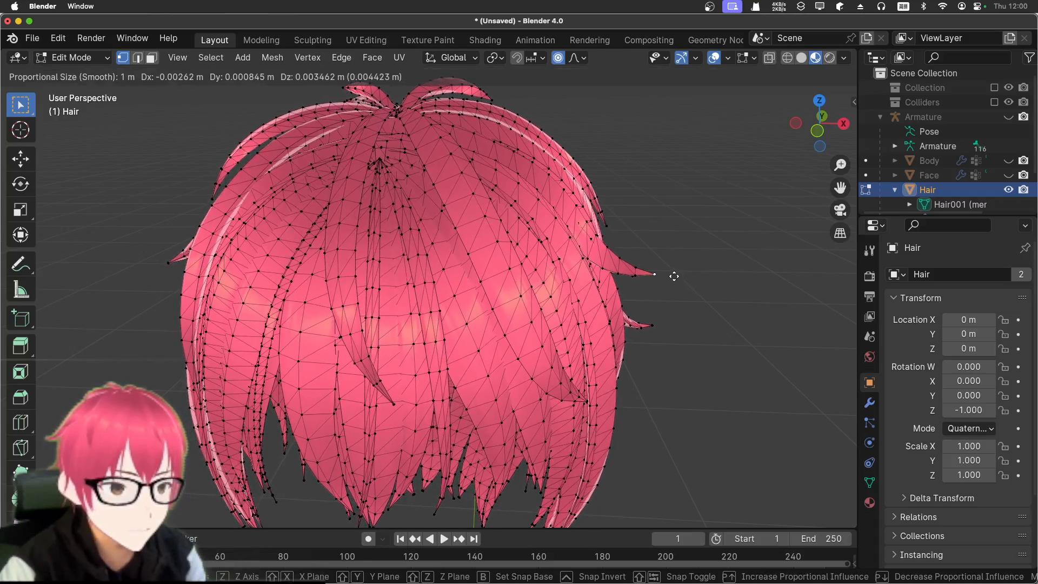
left_click(672, 282)
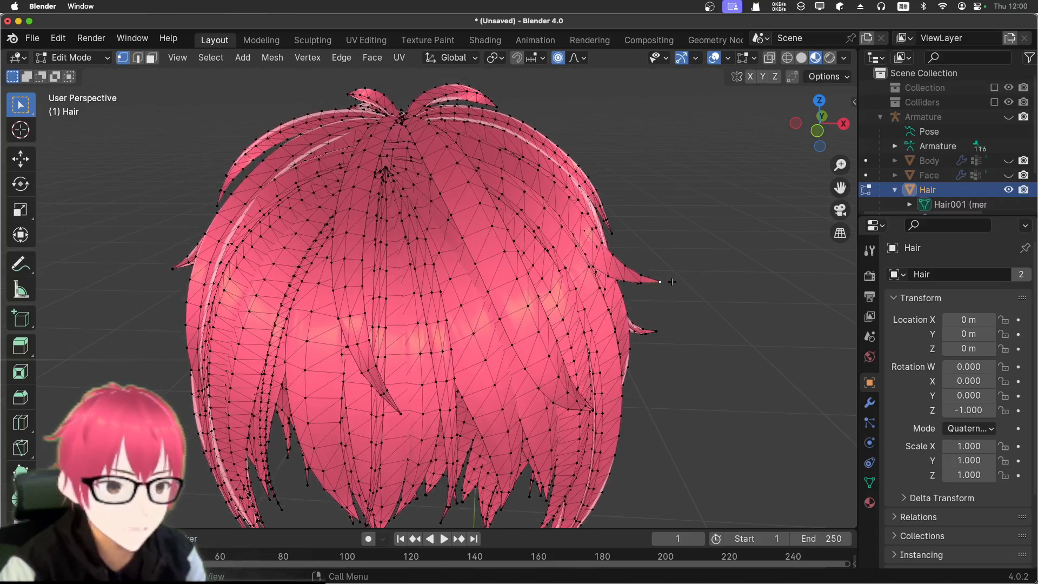
left_click(641, 273)
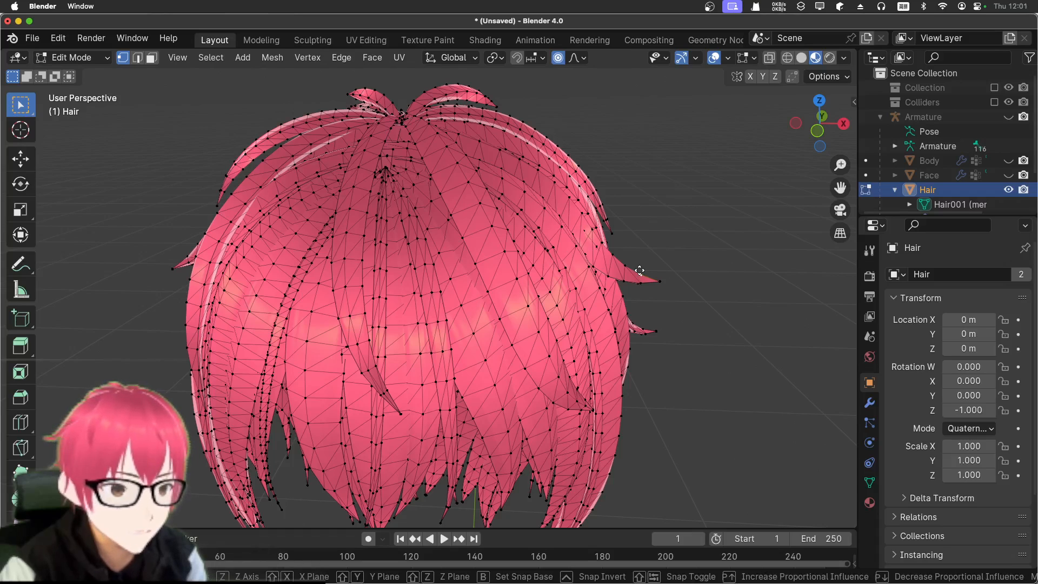
key("g")
right_click(645, 264)
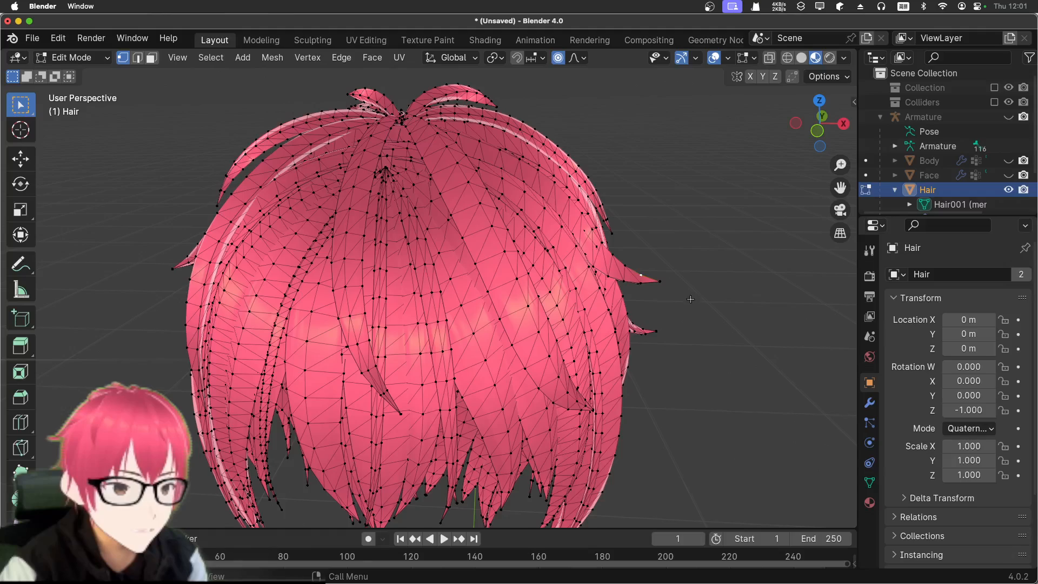
- Turn off proportional editing and try to move a single vertex on the front of the hair
scroll(690, 299, "down", 5)
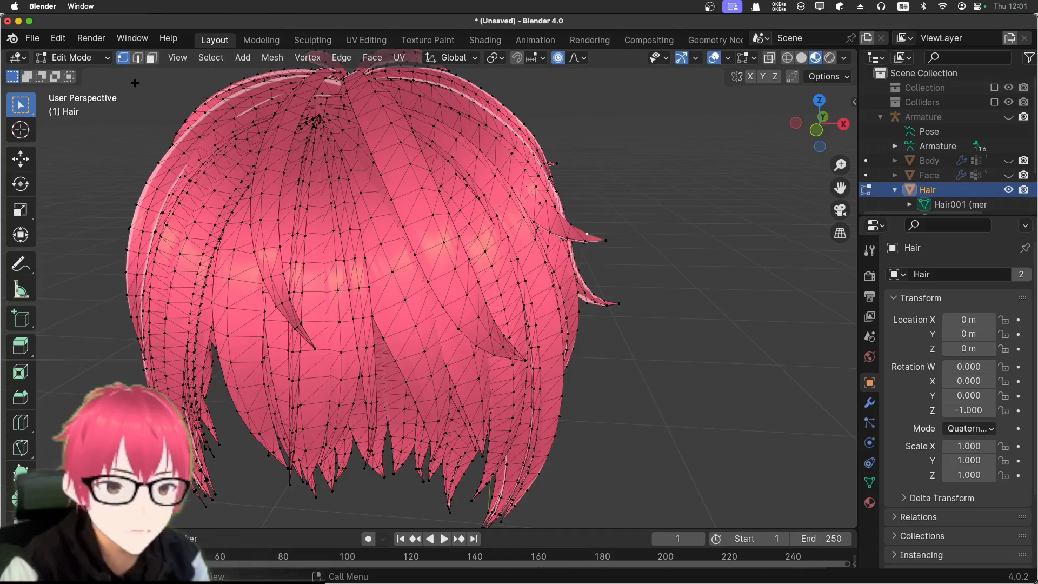
left_click(561, 63)
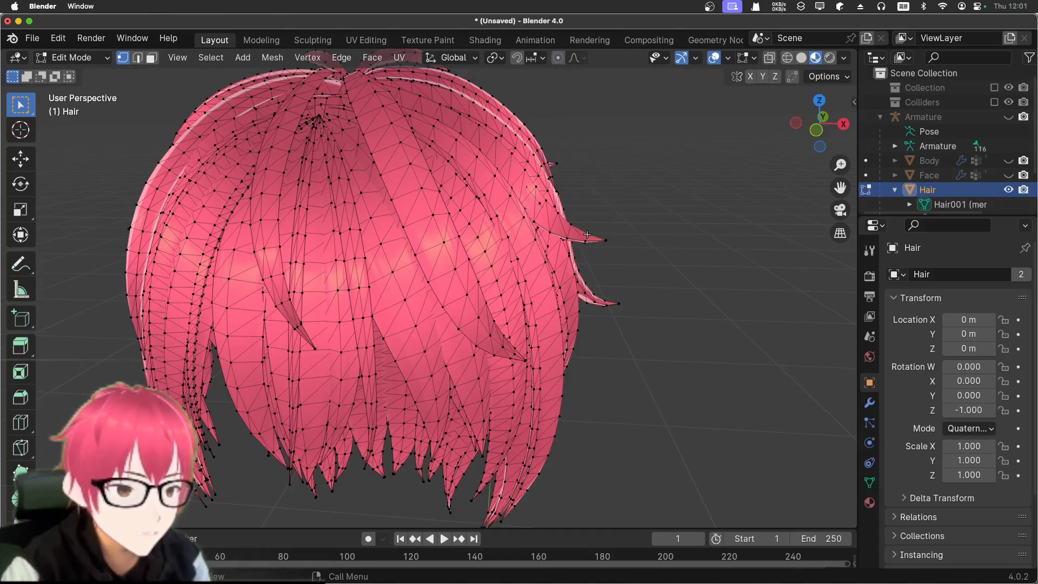
scroll(587, 238, "down", 5)
scroll(463, 258, "up", 5)
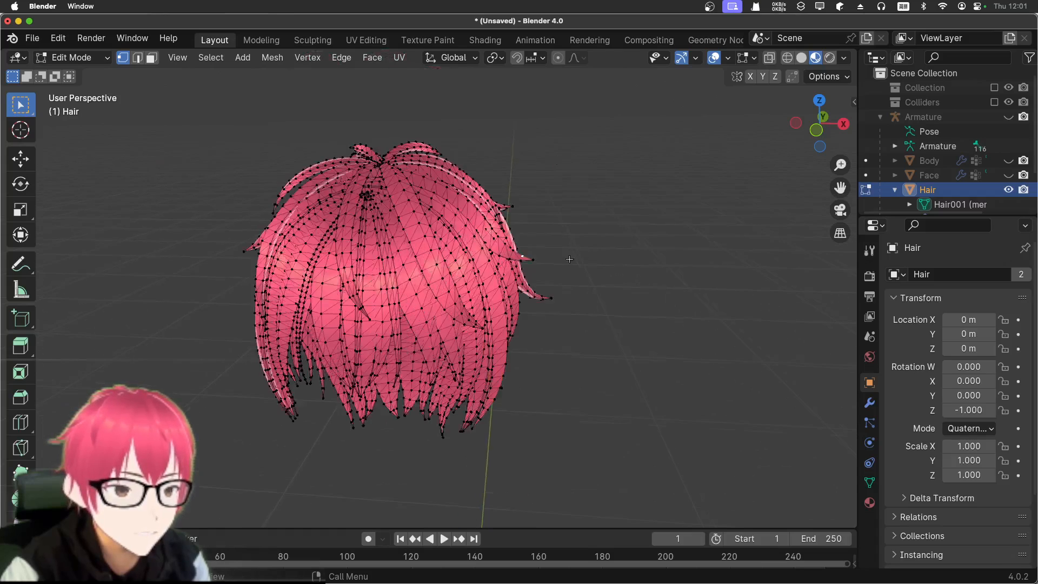
scroll(463, 259, "down", 3)
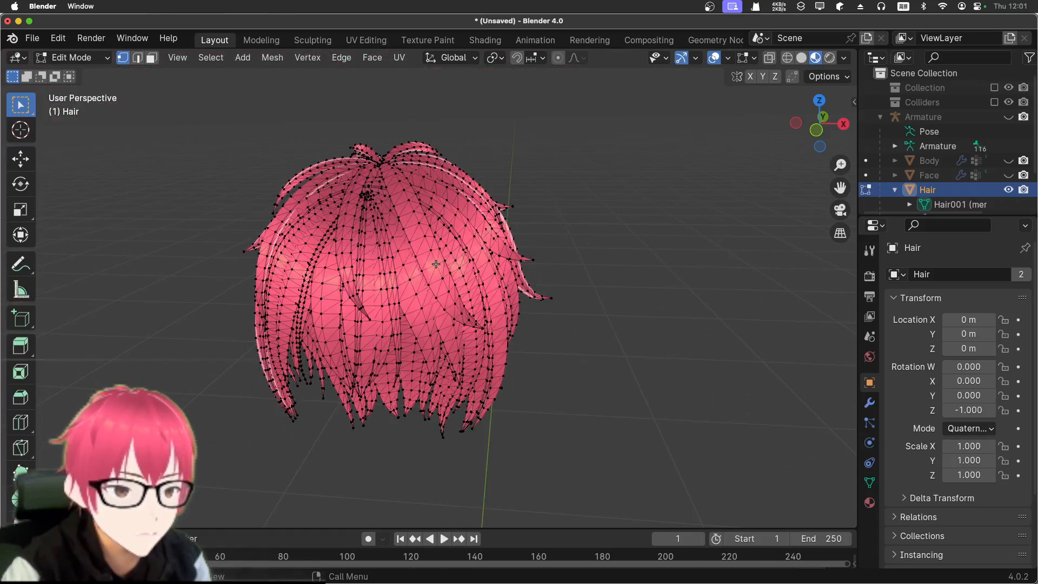
key("g")
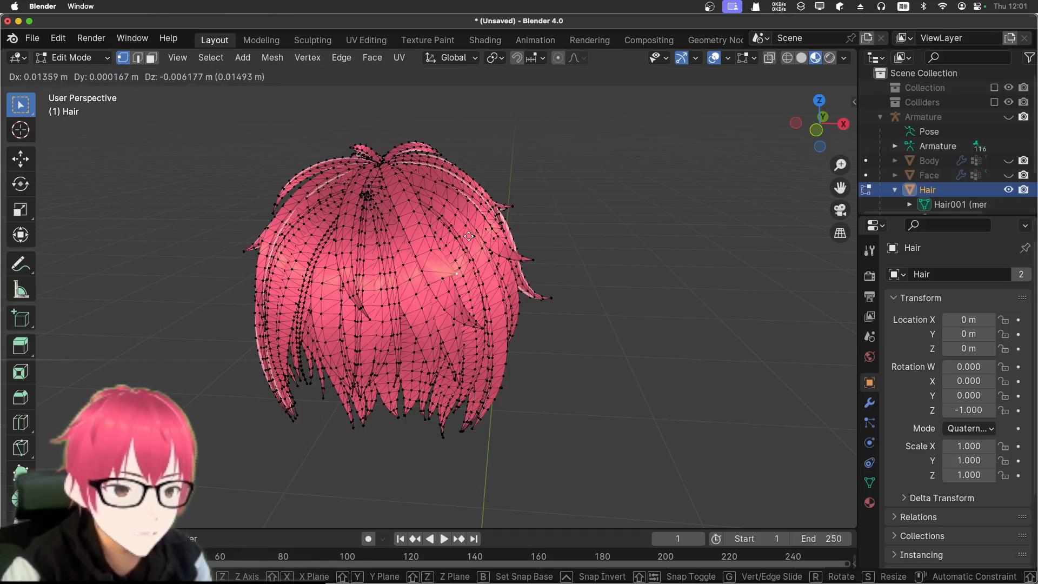
key("Escape")
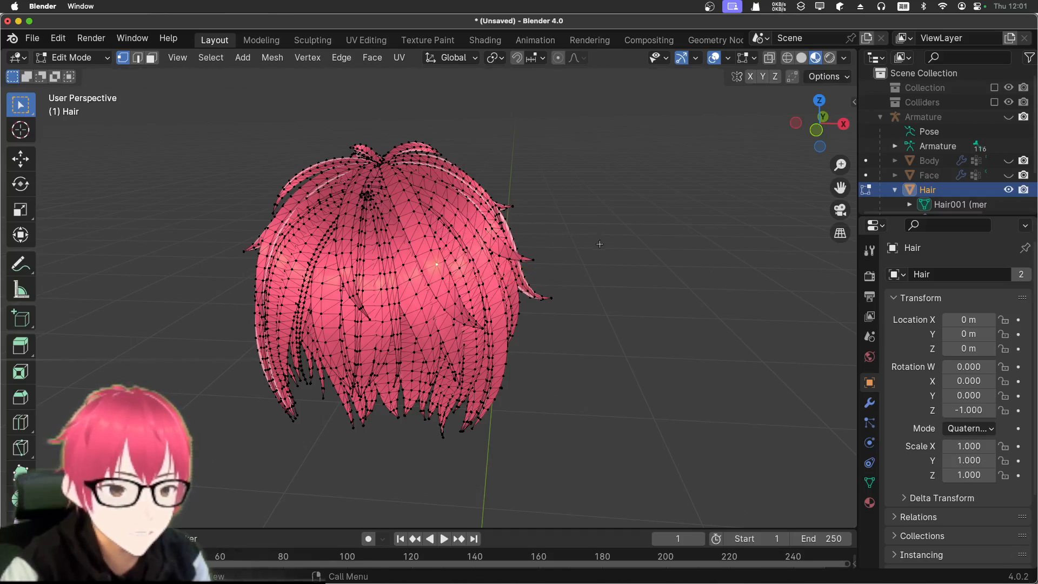
- Select the lower side strand's tip vertex and try to move it without proportional editing
middle_click_drag(640, 333, 660, 328, "shift")
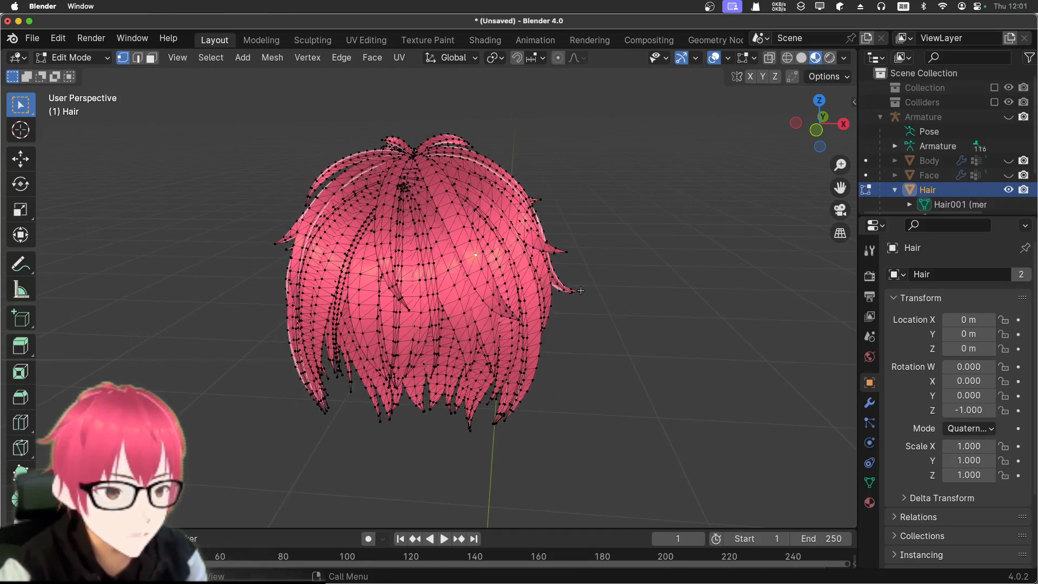
key("g")
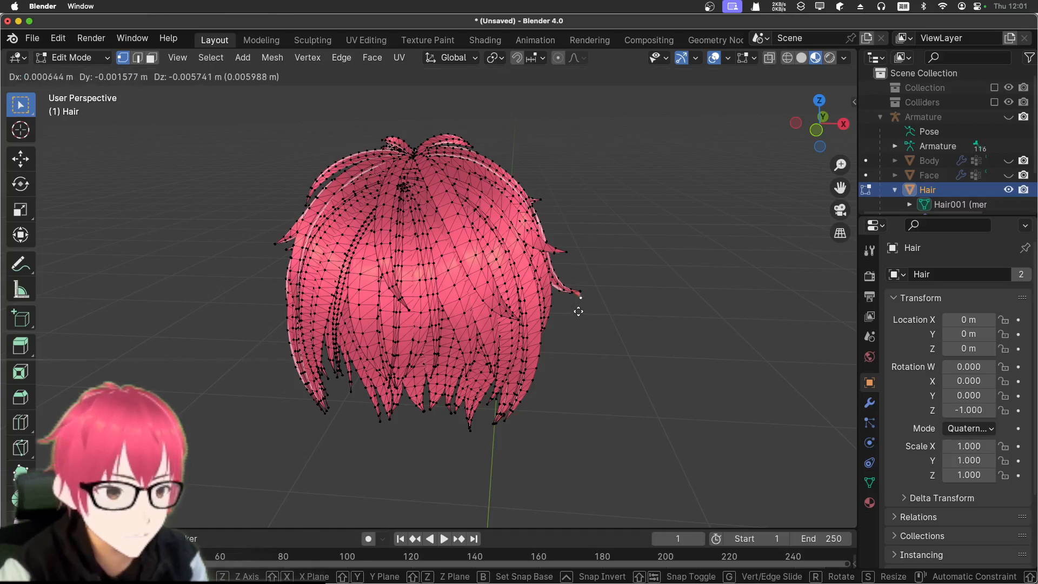
key("Escape")
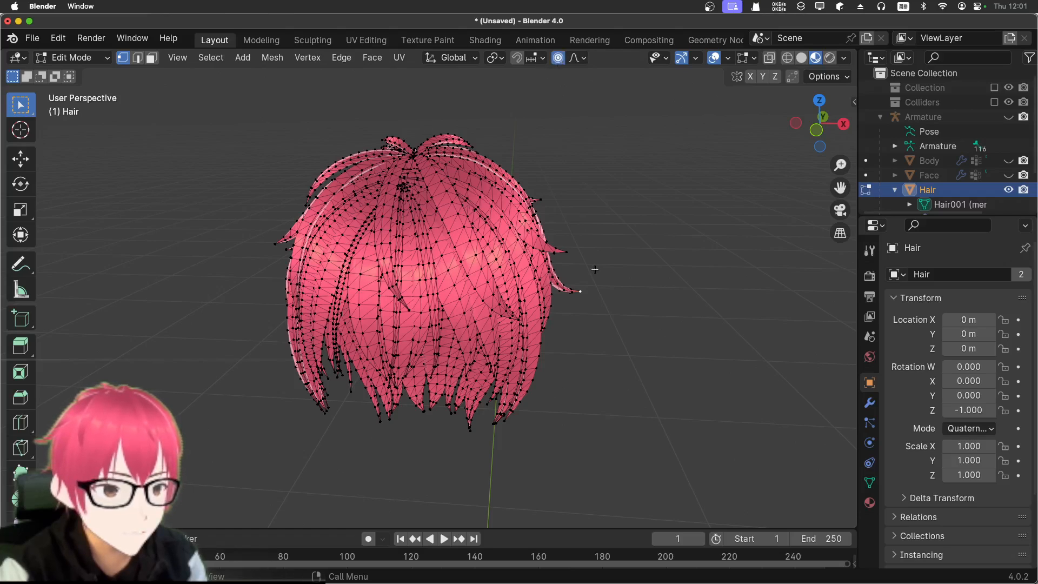
- Try moving the lower side strand's tip vertex with proportional editing at 1 m size, and turn proportional editing off
key("g")
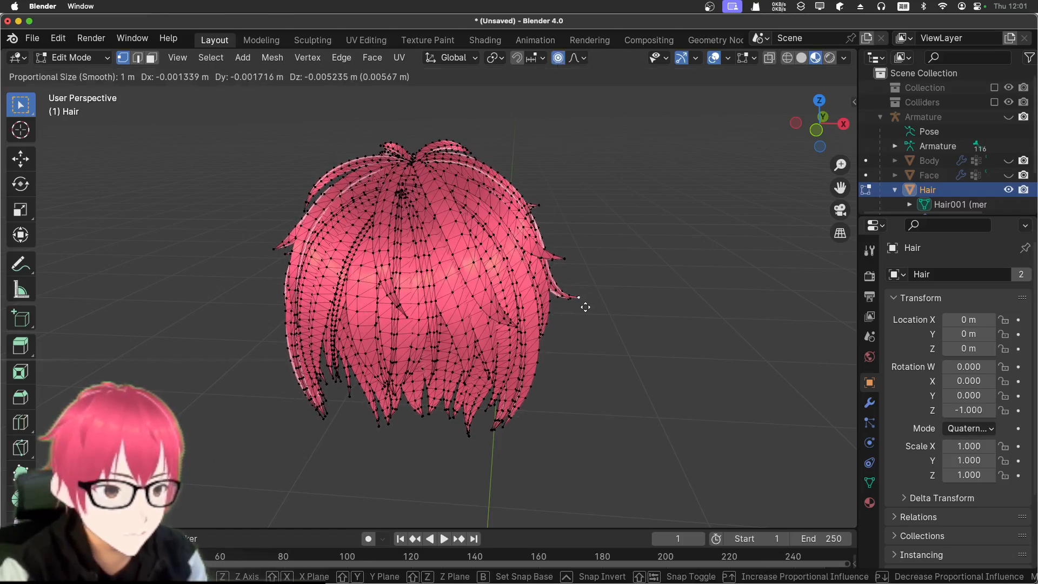
key("Escape")
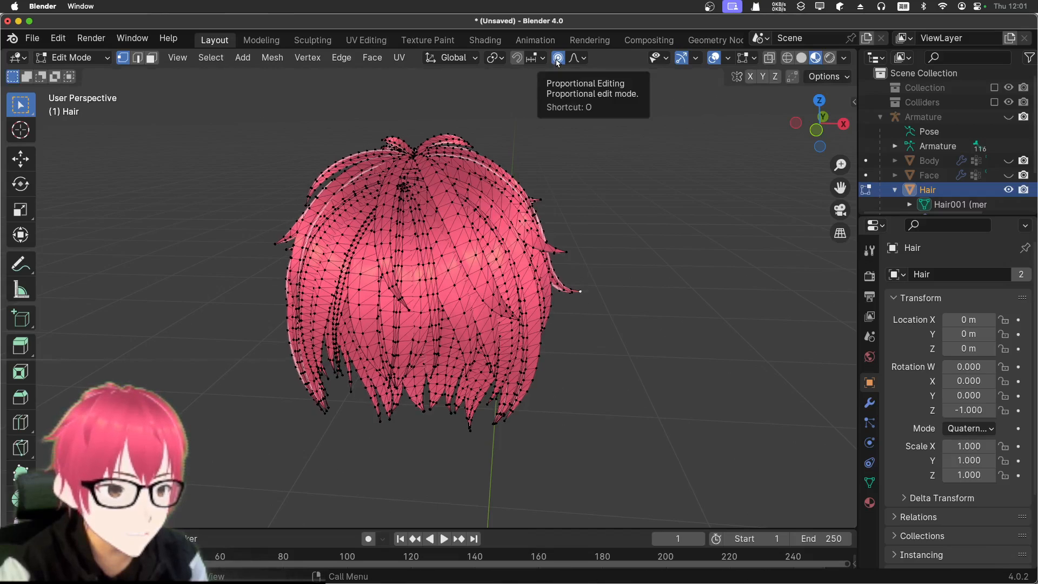
scroll(600, 267, "up", 4)
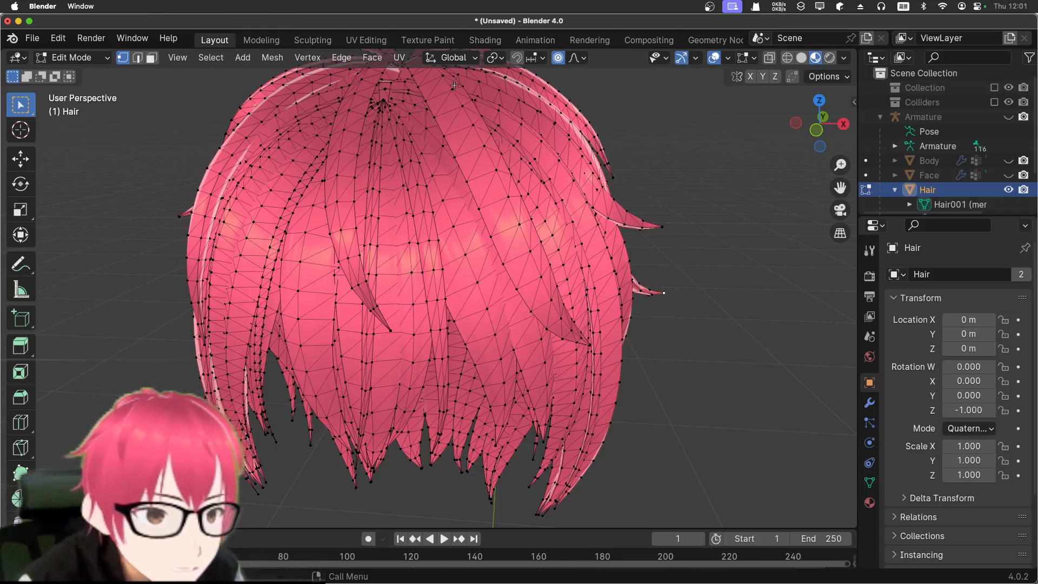
left_click(558, 60)
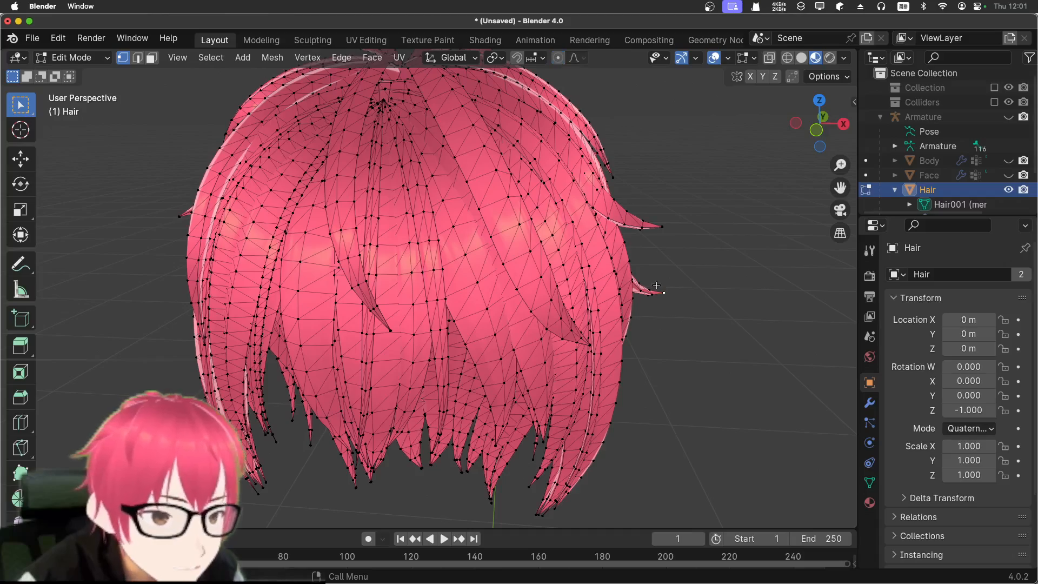
- With X-ray on, select the lower side strand's end vertices and move them down about 0.011 m, lowering the tip further
middle_click_drag(657, 330, 374, 317)
left_click_drag(305, 318, 354, 368)
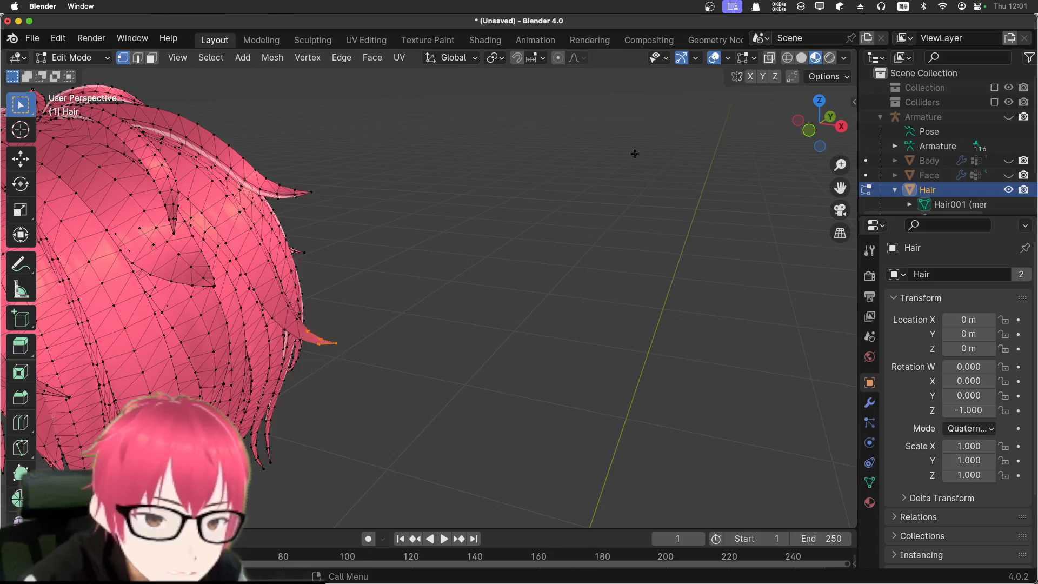
left_click(765, 60)
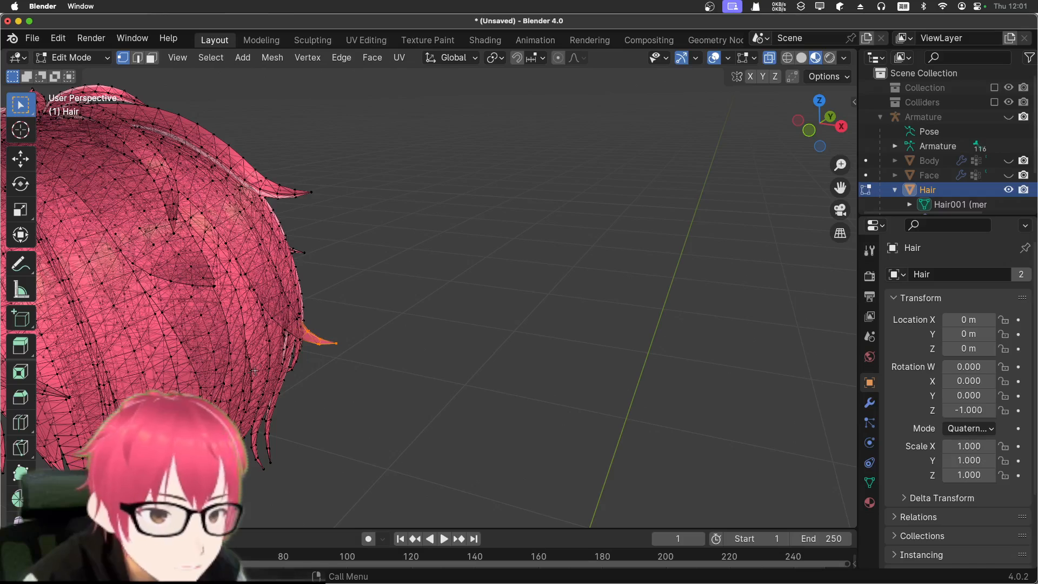
left_click_drag(316, 323, 342, 373)
key("g")
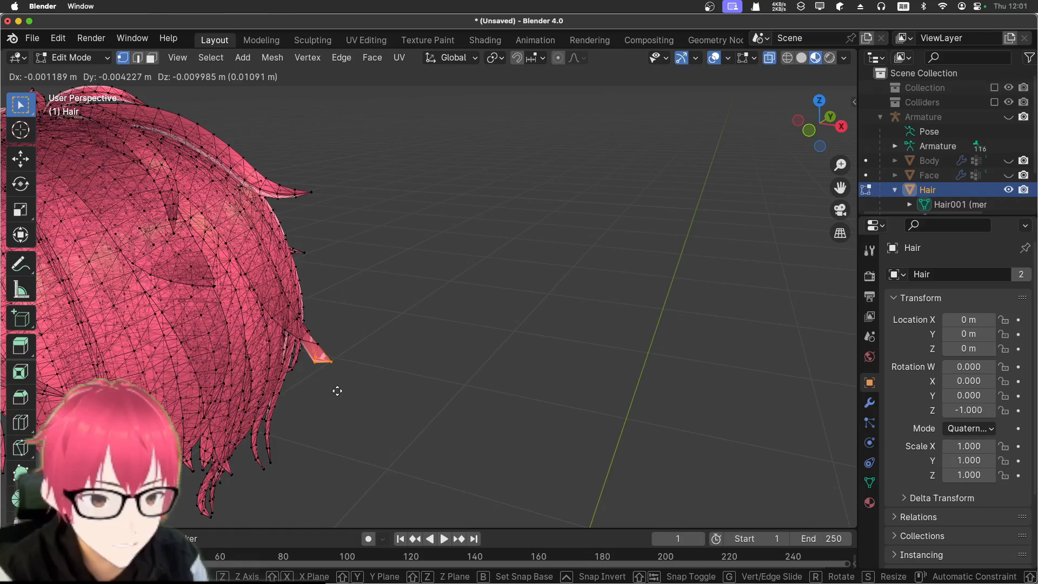
left_click(335, 392)
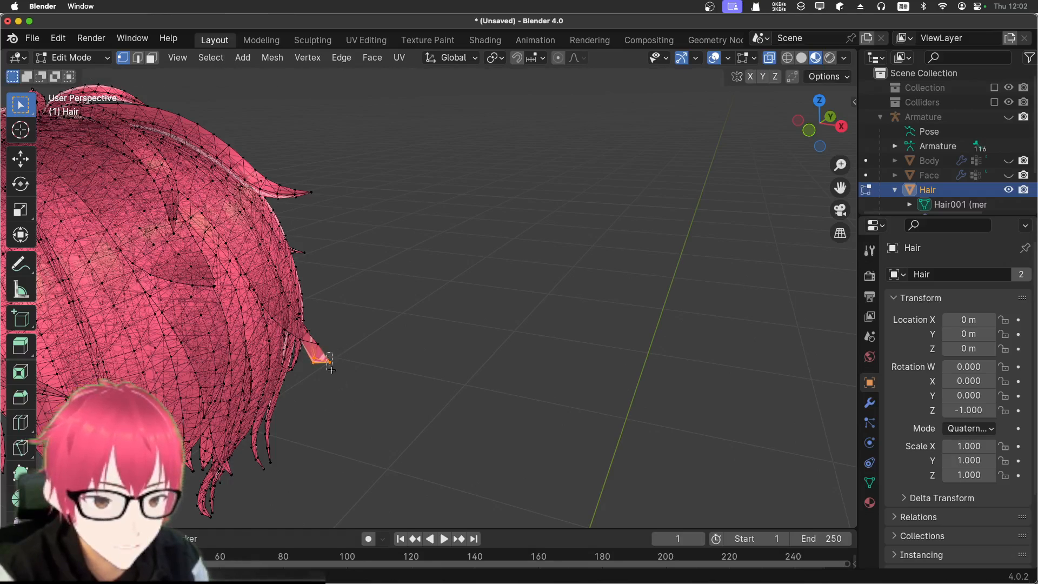
key("g")
left_click(327, 393)
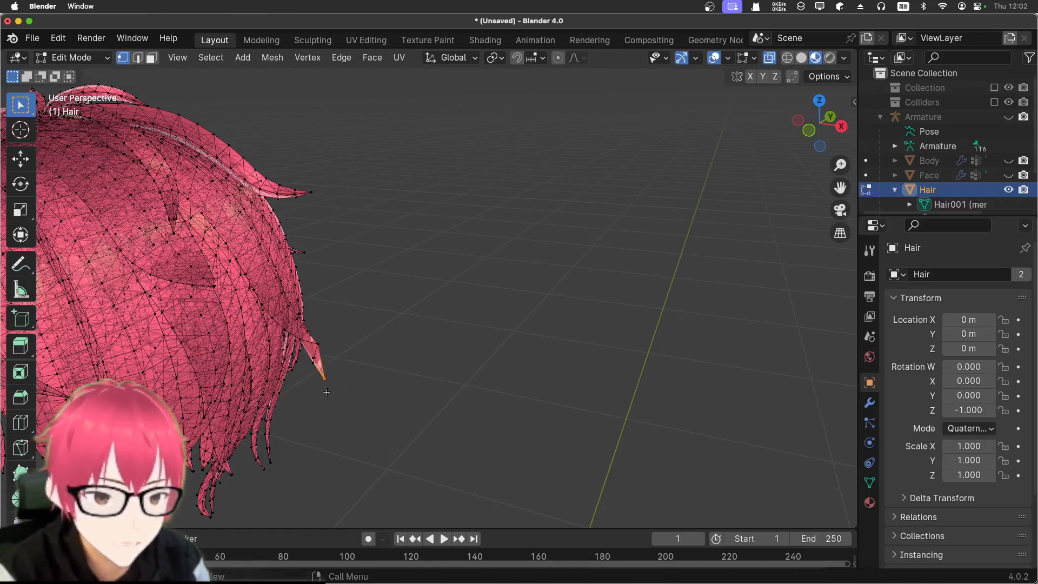
- Select the upper side strand's end vertices, rotate them about 27°, and lower them so the strand bends downward
middle_click_drag(399, 367, 680, 249)
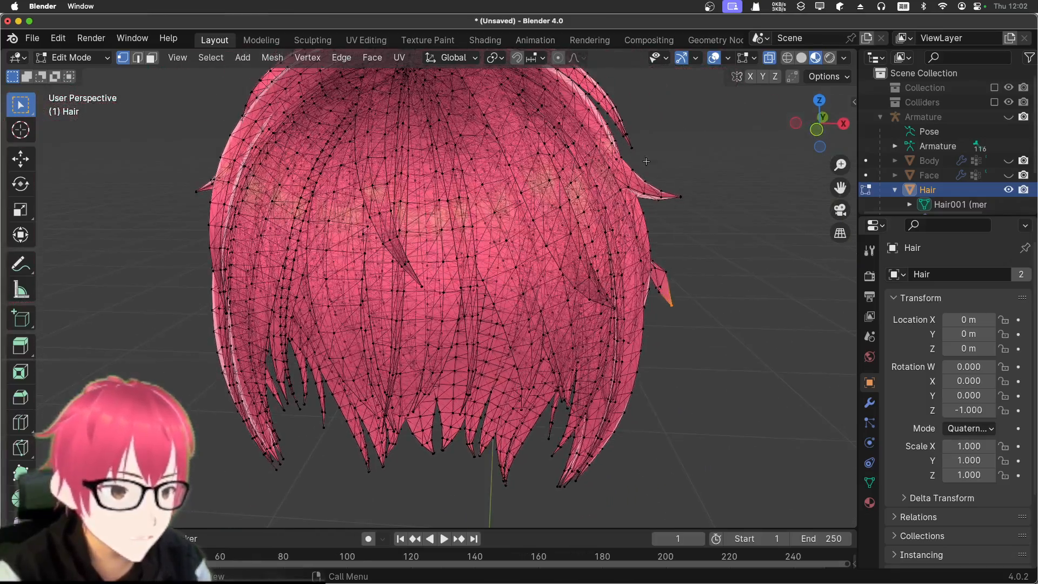
left_click_drag(652, 164, 693, 218)
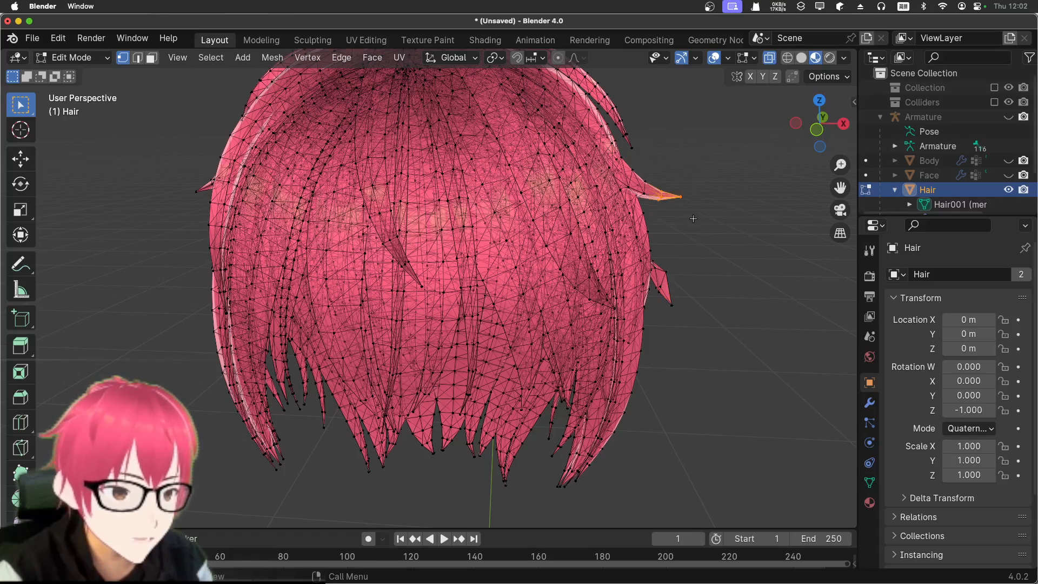
key("r")
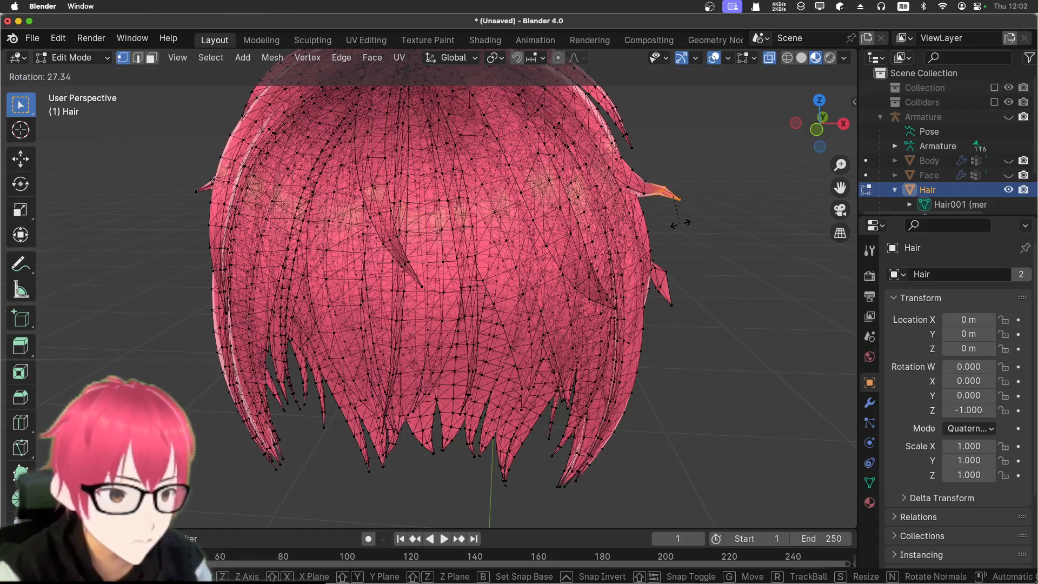
left_click(678, 226)
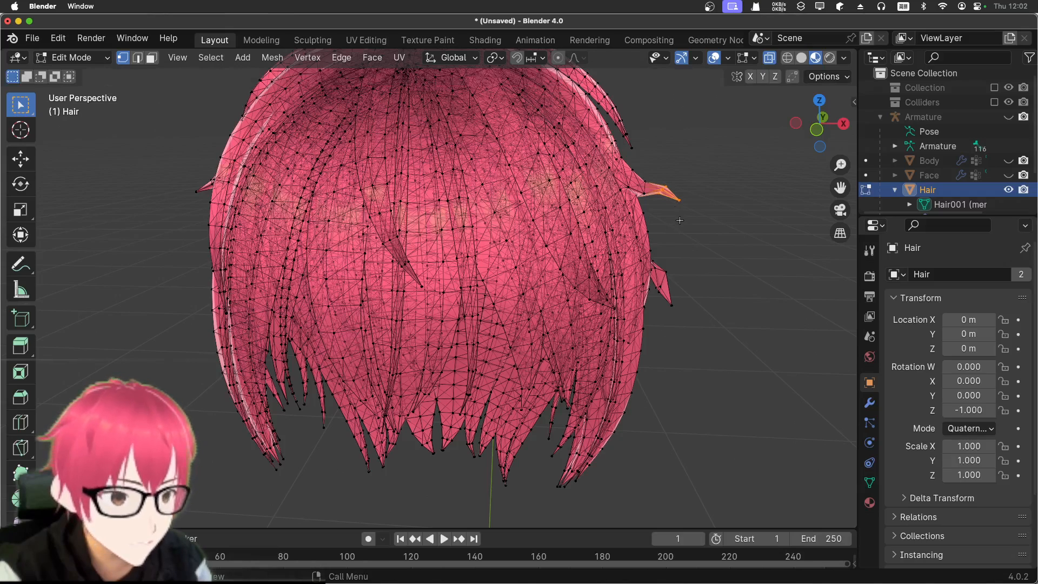
key("r")
left_click(676, 249)
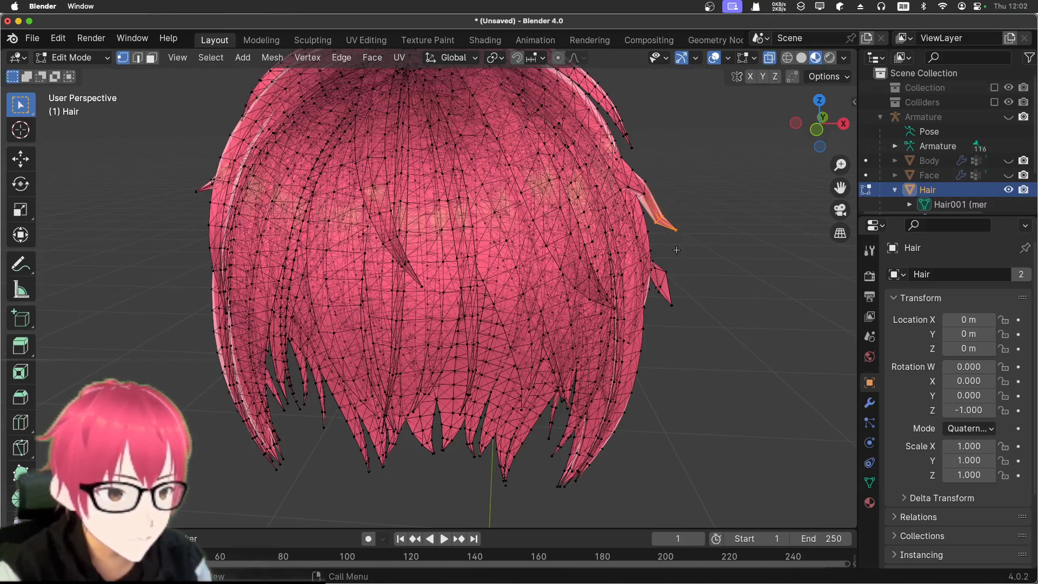
- Rotate the upper side strand's end about 21°, move it down about 0.006 m, rotate it about 15° and clear the selection
key("r")
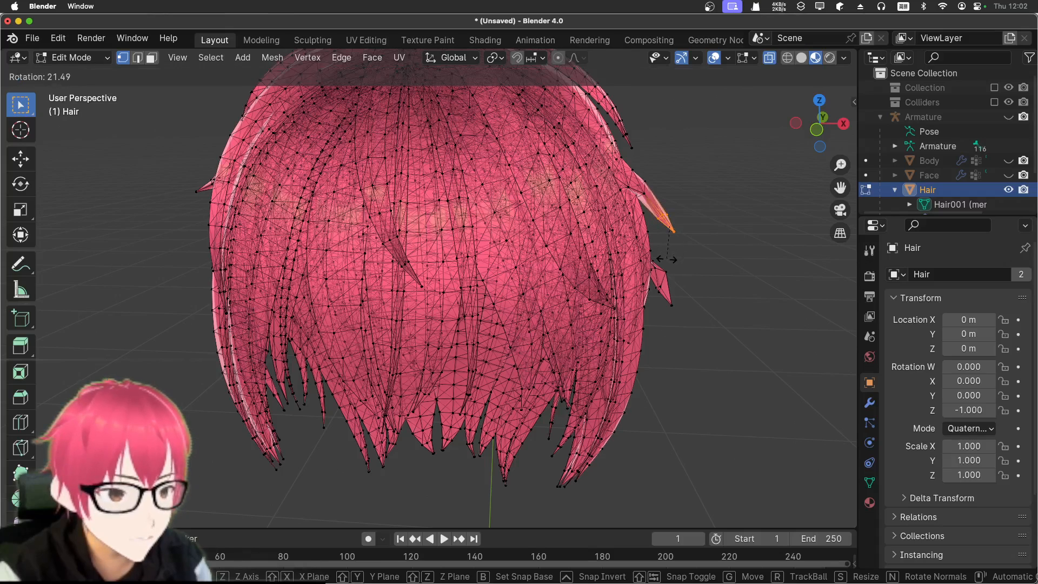
left_click(667, 259)
key("g")
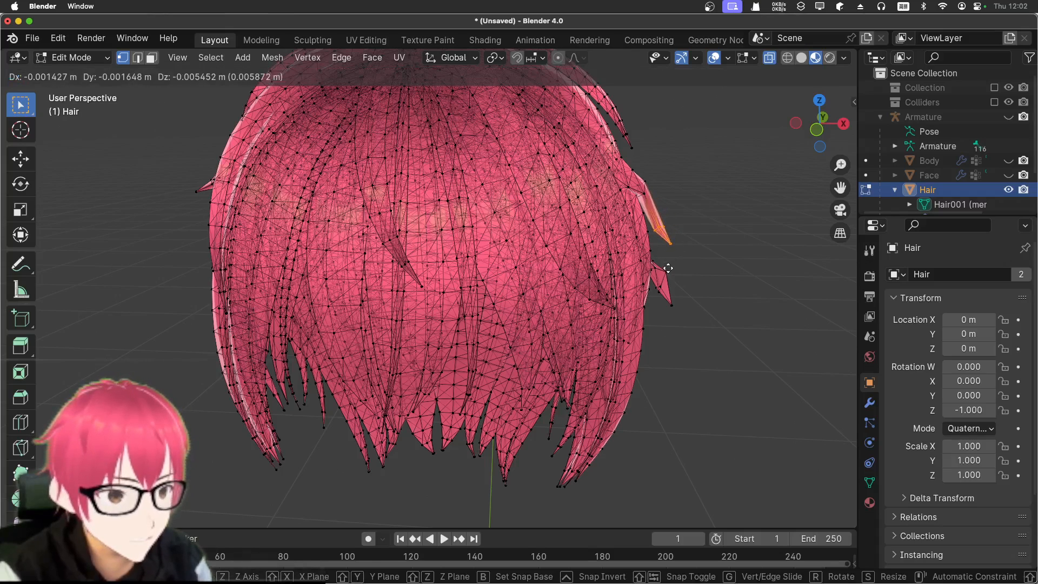
left_click(668, 268)
key("r")
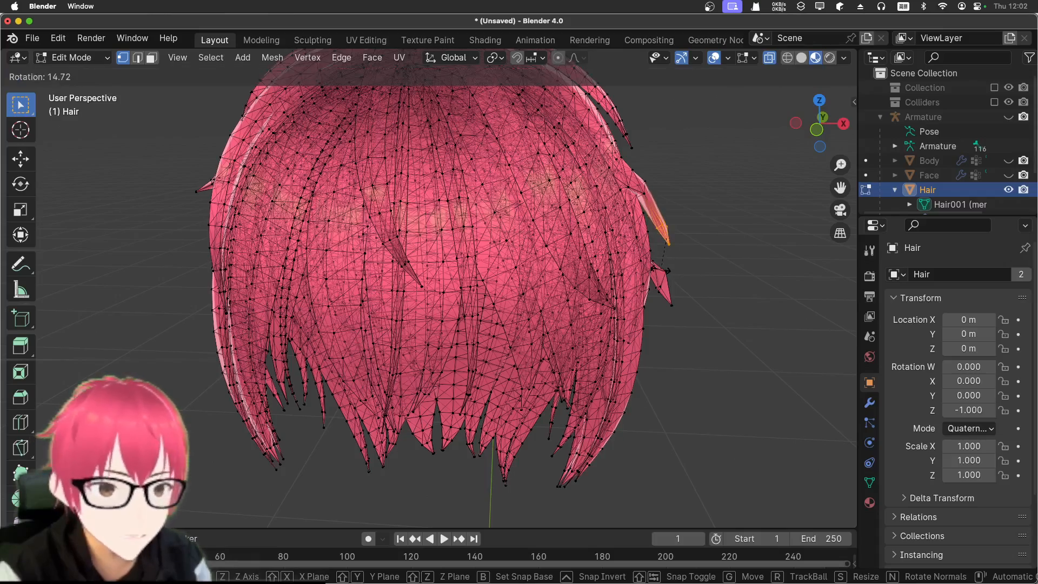
left_click(660, 269)
left_click(709, 194)
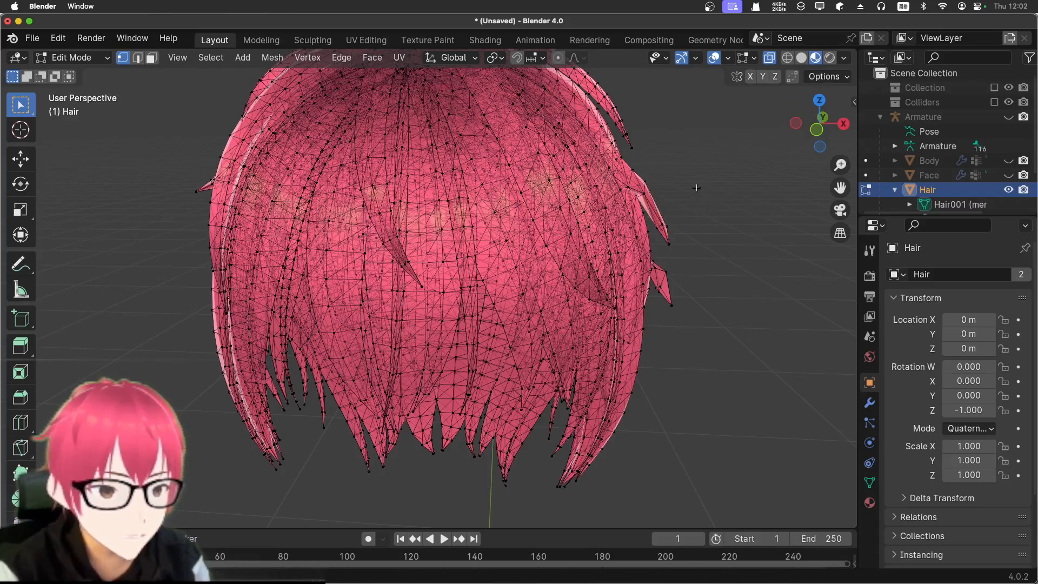
- Show the hair close up in the front orthographic view and turn X-ray off
scroll(697, 198, "up", 10, "shift")
scroll(699, 201, "down", 6)
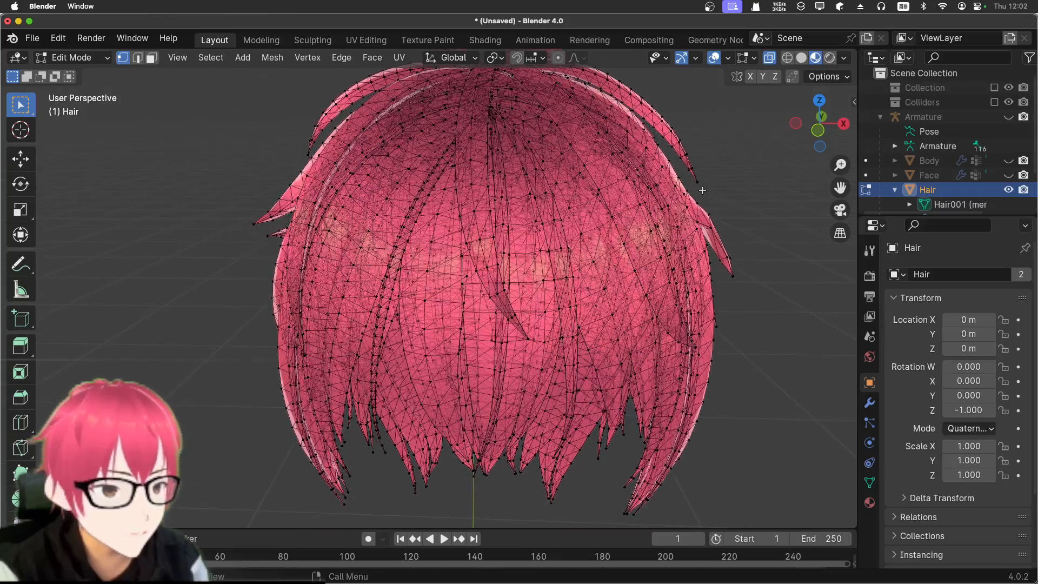
key("KP_1")
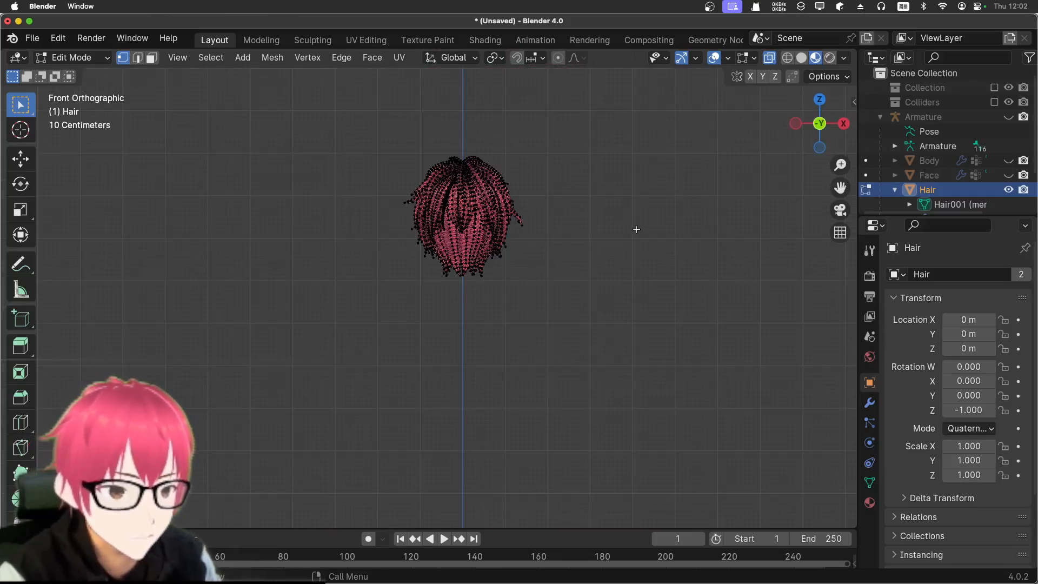
scroll(630, 212, "up", 3)
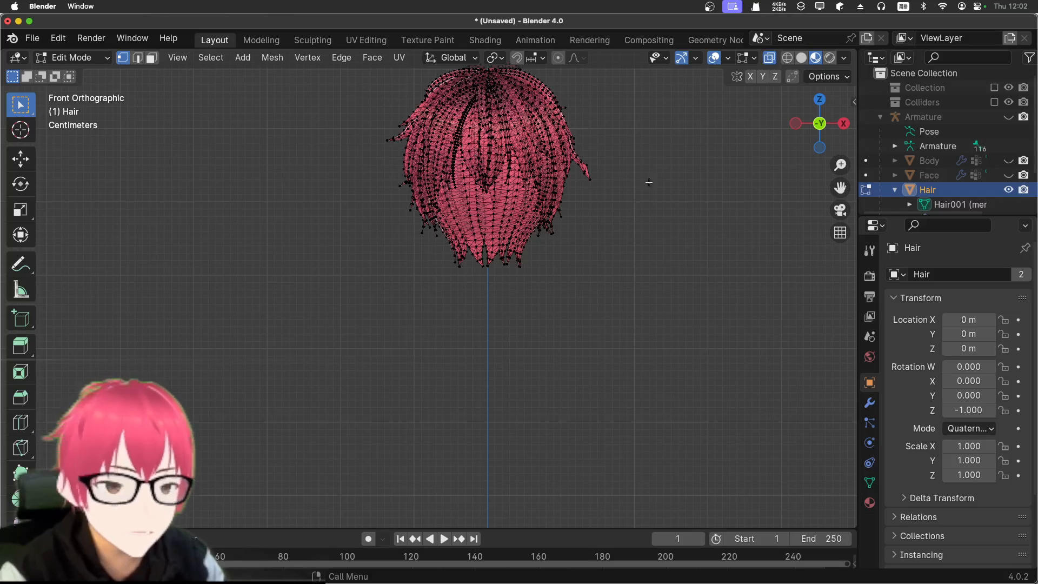
scroll(636, 171, "up", 3)
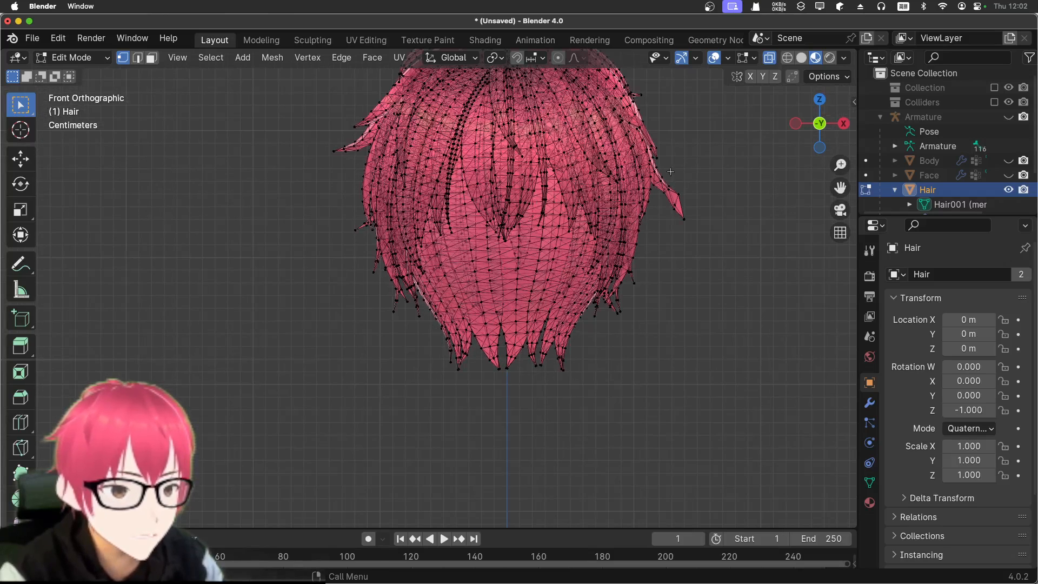
middle_click_drag(744, 188, 733, 195)
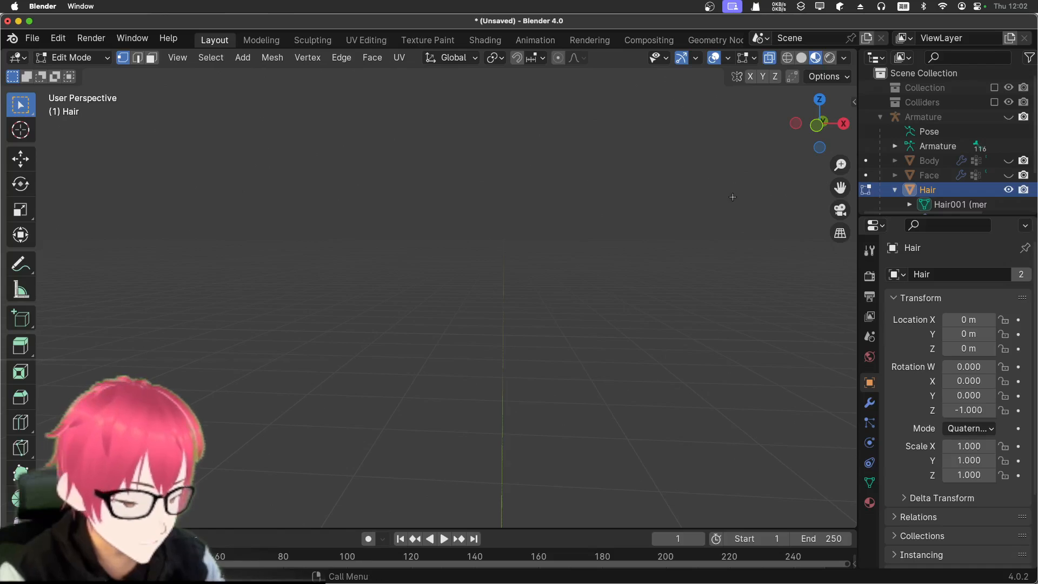
key("KP_1")
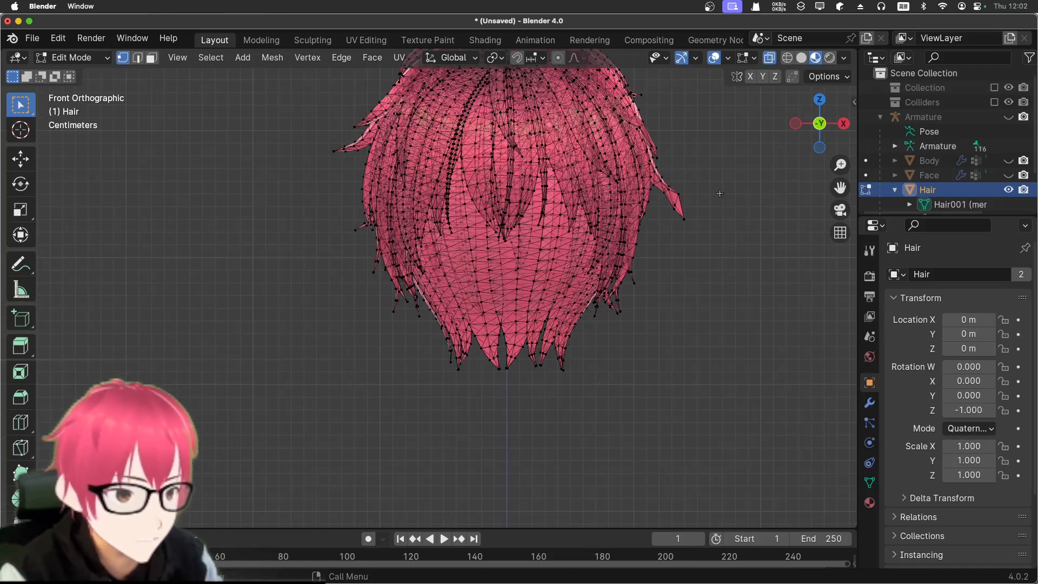
left_click(770, 58)
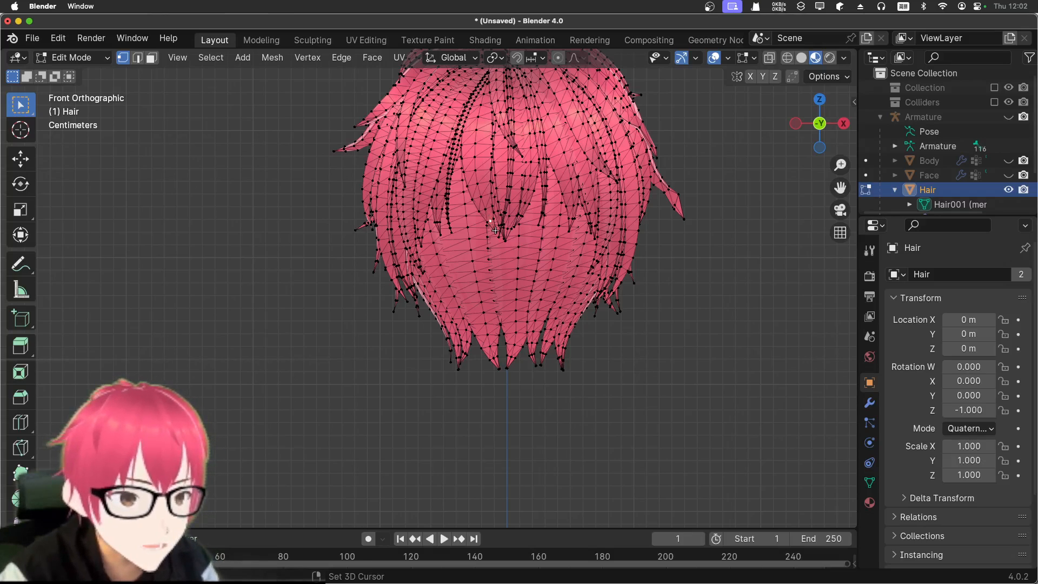
- Try moving the vertices near a central fringe strand's tip, and the vertices along its middle
key("g")
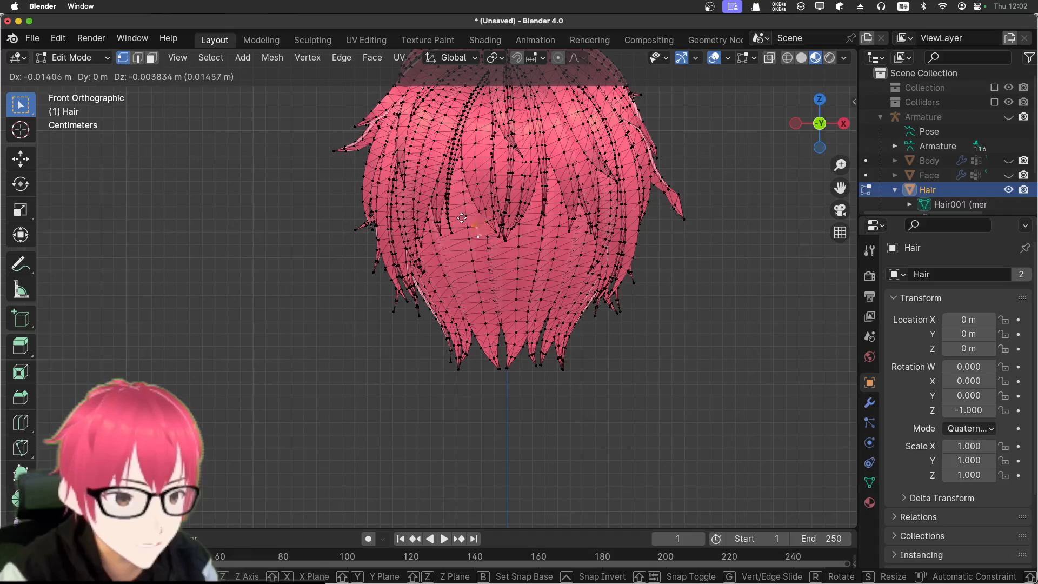
key("Escape")
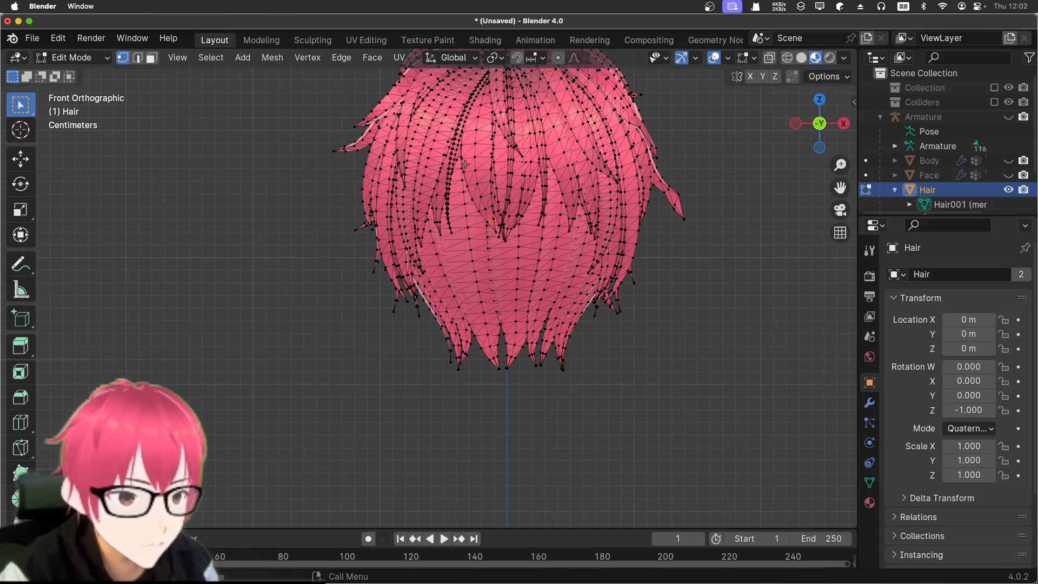
left_click_drag(465, 156, 487, 197)
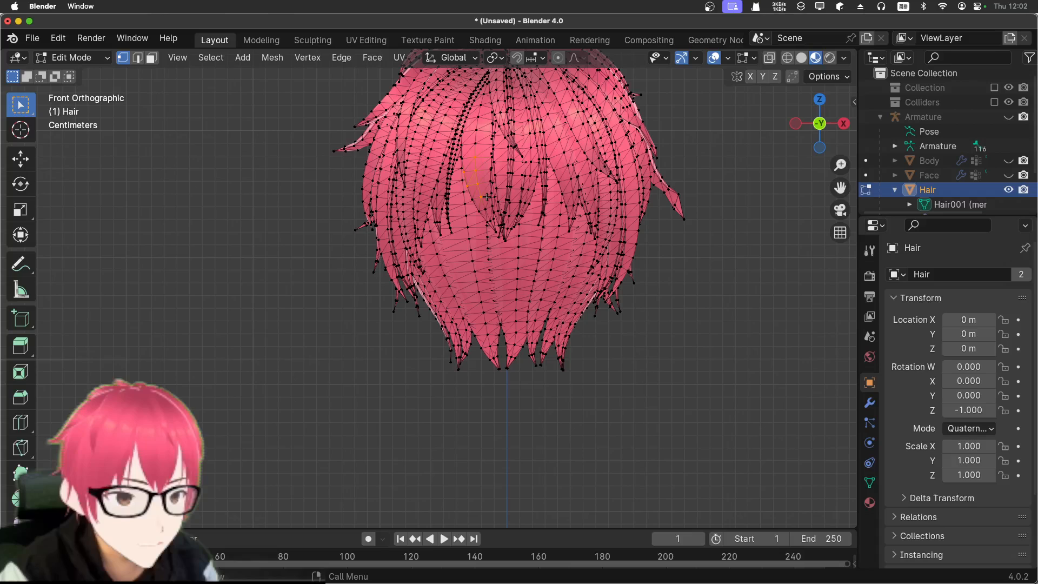
key("g")
key("Escape")
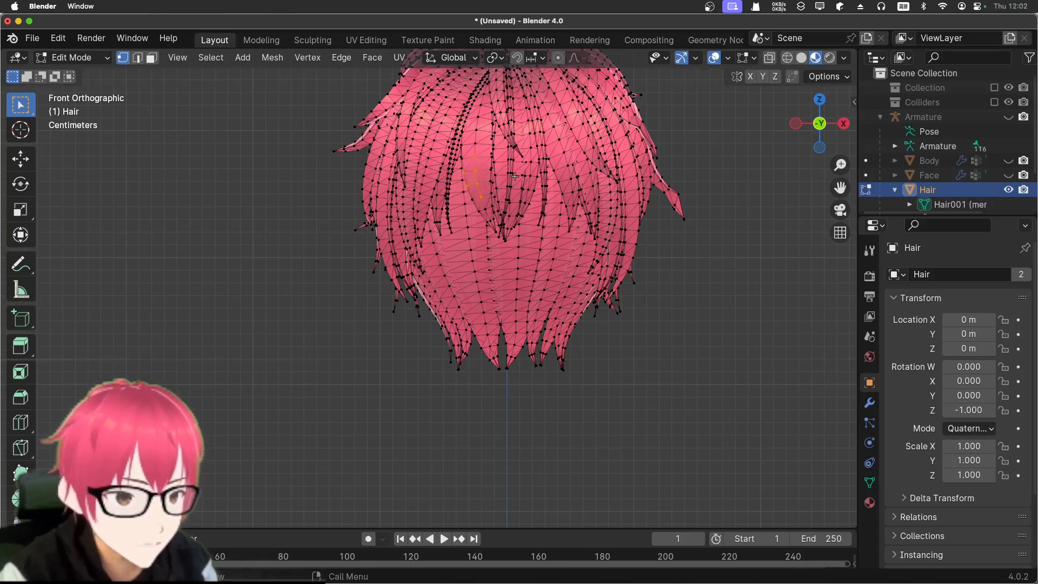
- Frame the fringe close up and try moving the central strand's tip vertex and rotating the vertices just above it
scroll(540, 169, "up", 1)
middle_click_drag(738, 274, 689, 346, "shift")
middle_click_drag(758, 330, 765, 317)
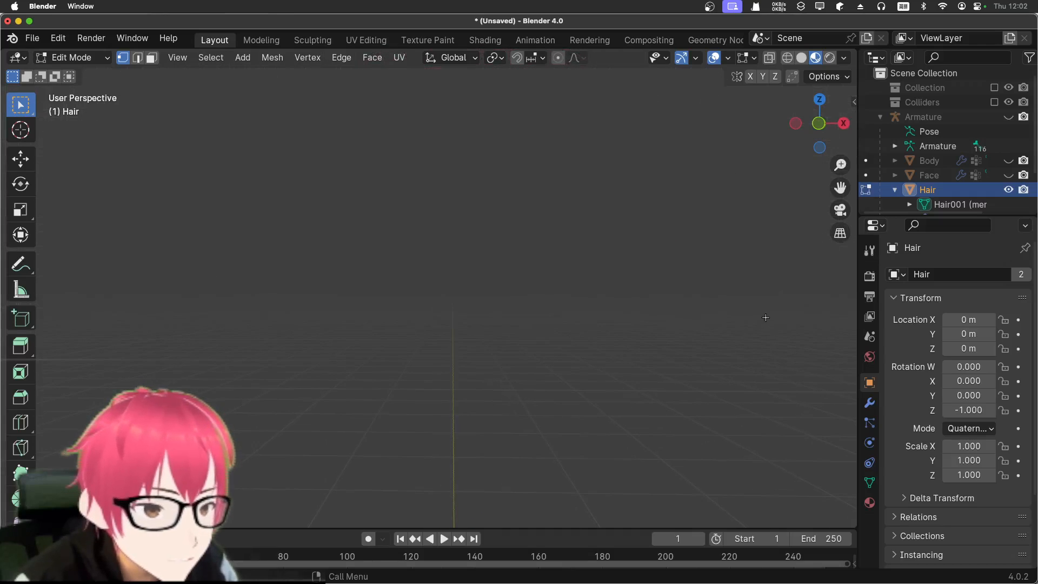
key("KP_Decimal")
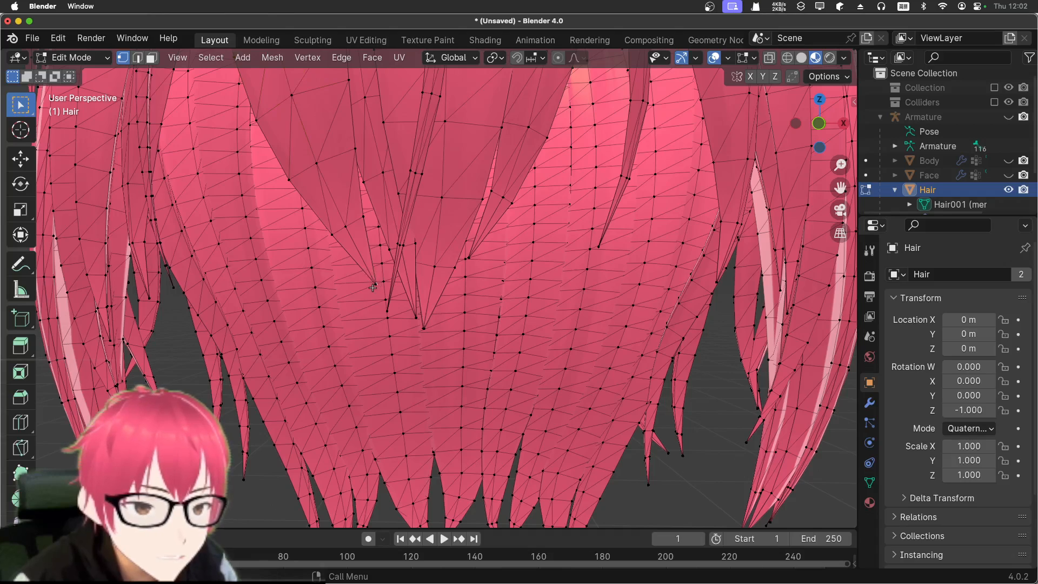
key("g")
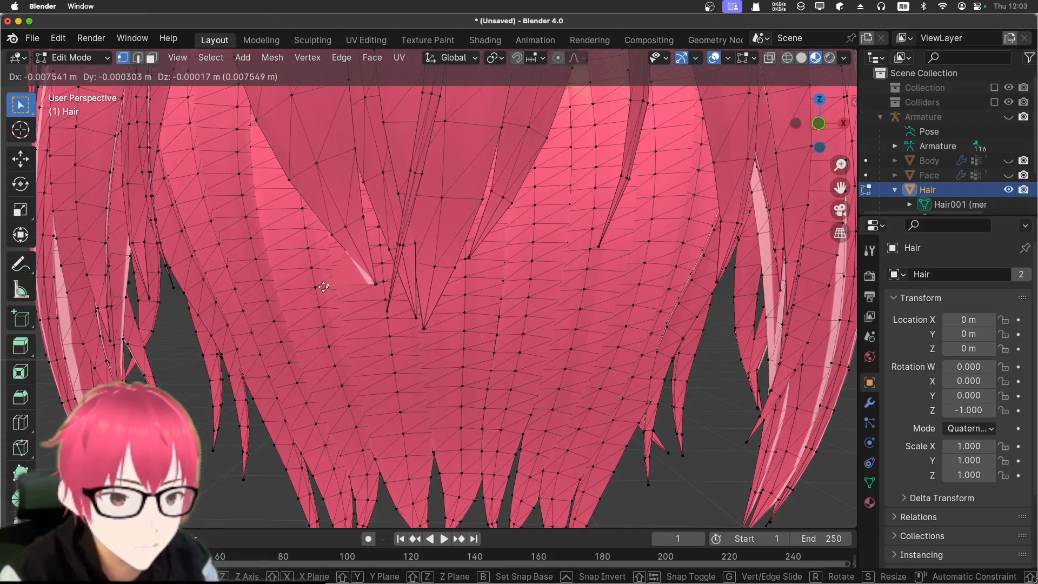
right_click(334, 289)
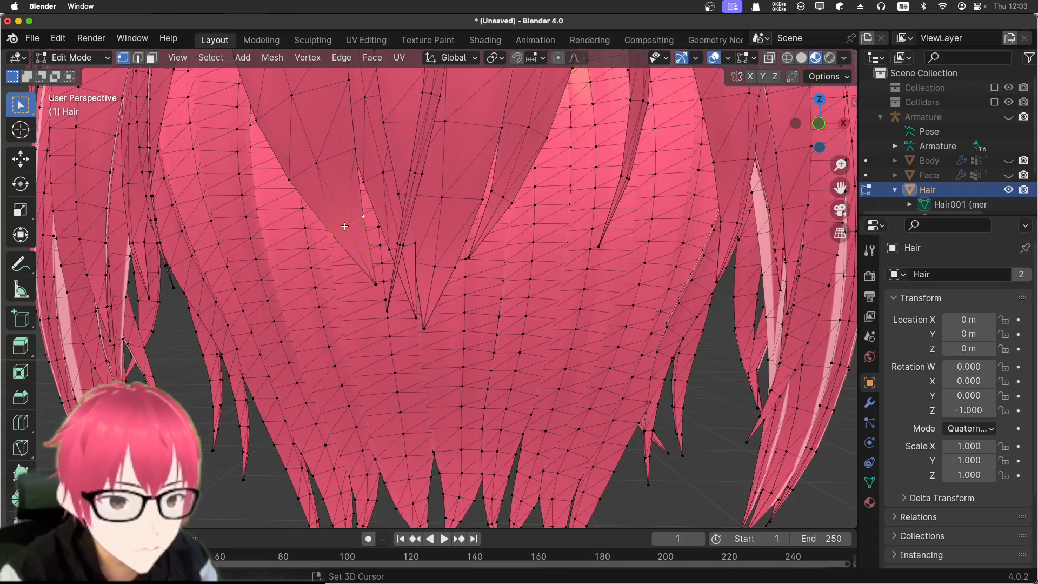
key("r")
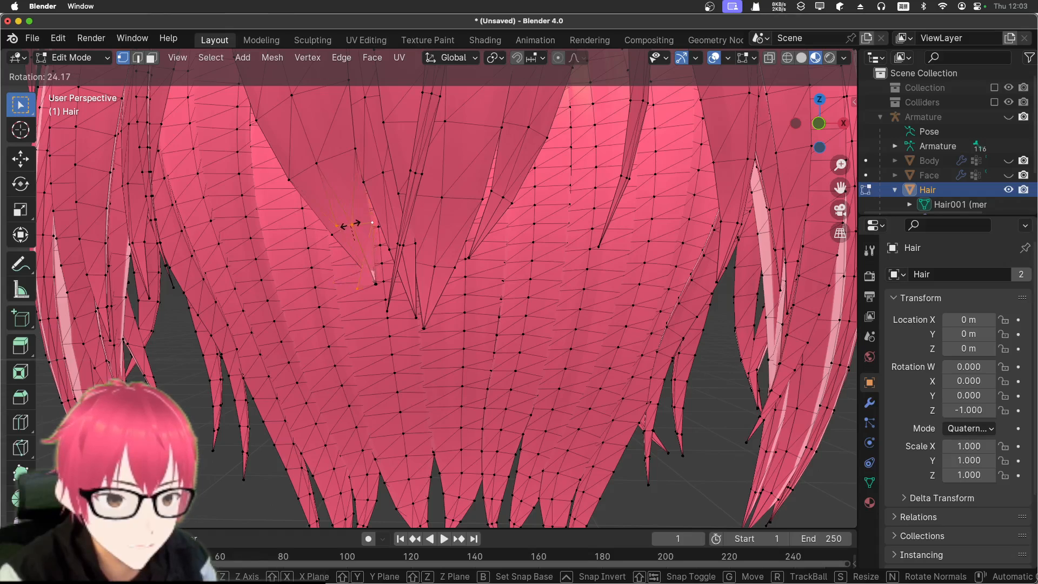
left_click(342, 228)
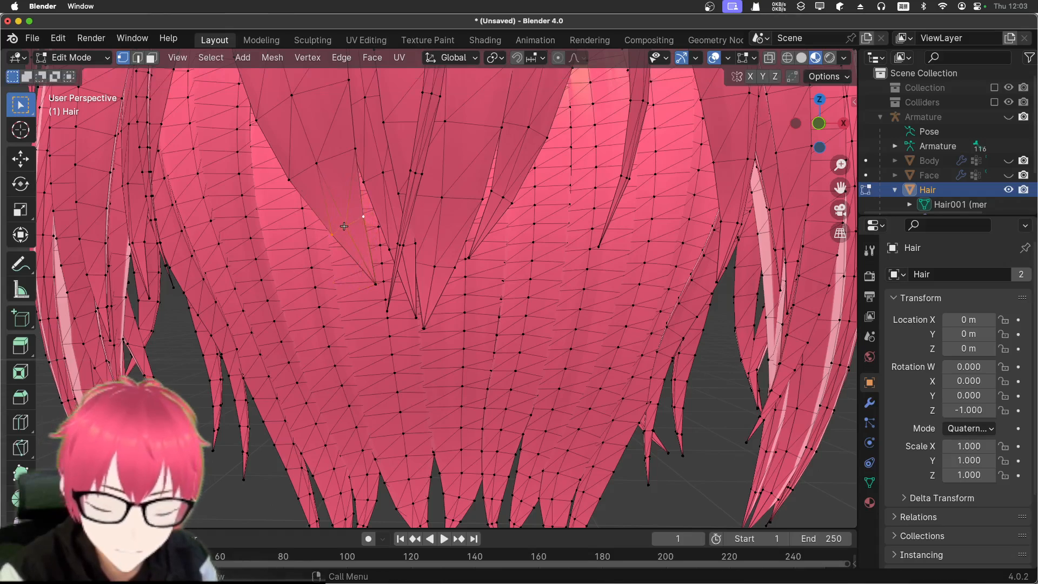
- Clear the vertex selection, switch to Object Mode and deselect the Hair object
key("w")
right_click(347, 234)
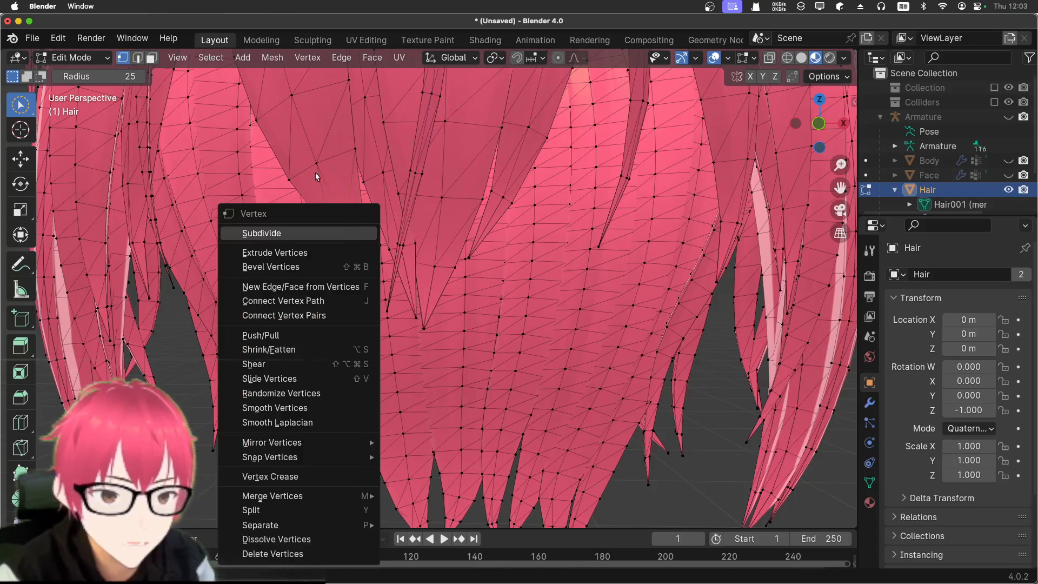
key("Tab")
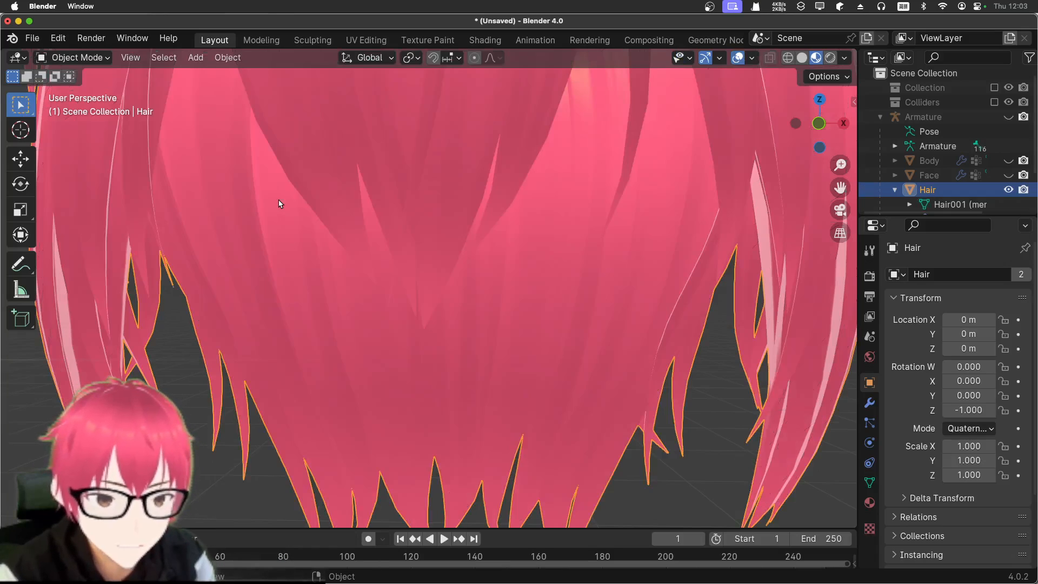
key("Tab")
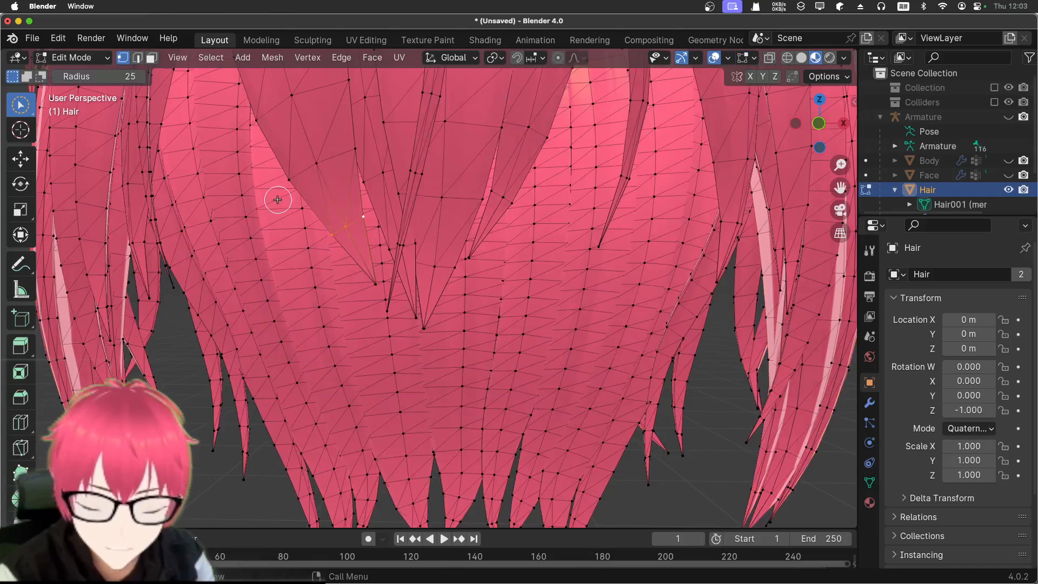
key("w")
right_click(301, 224)
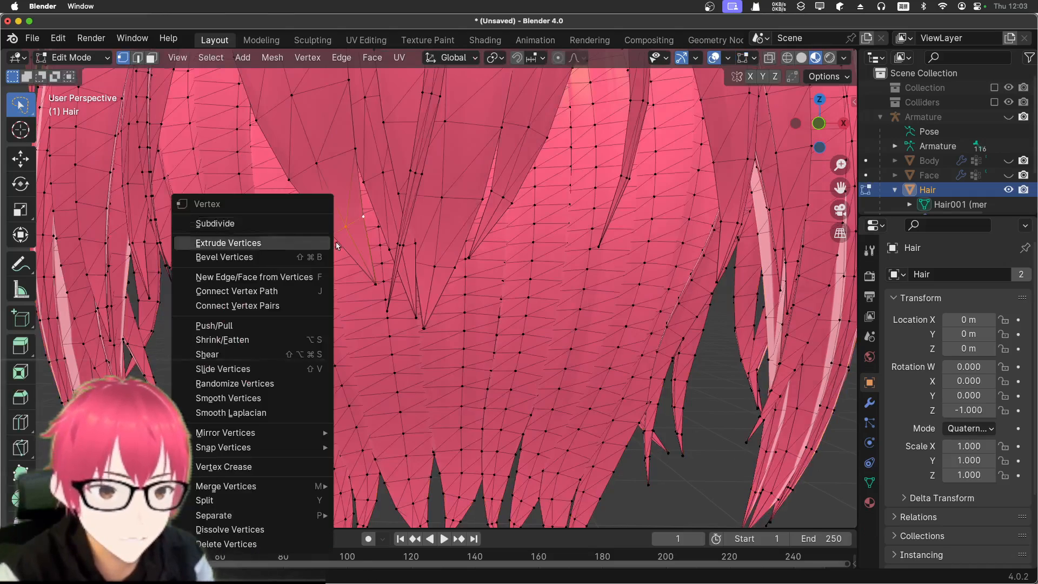
key("alt+a")
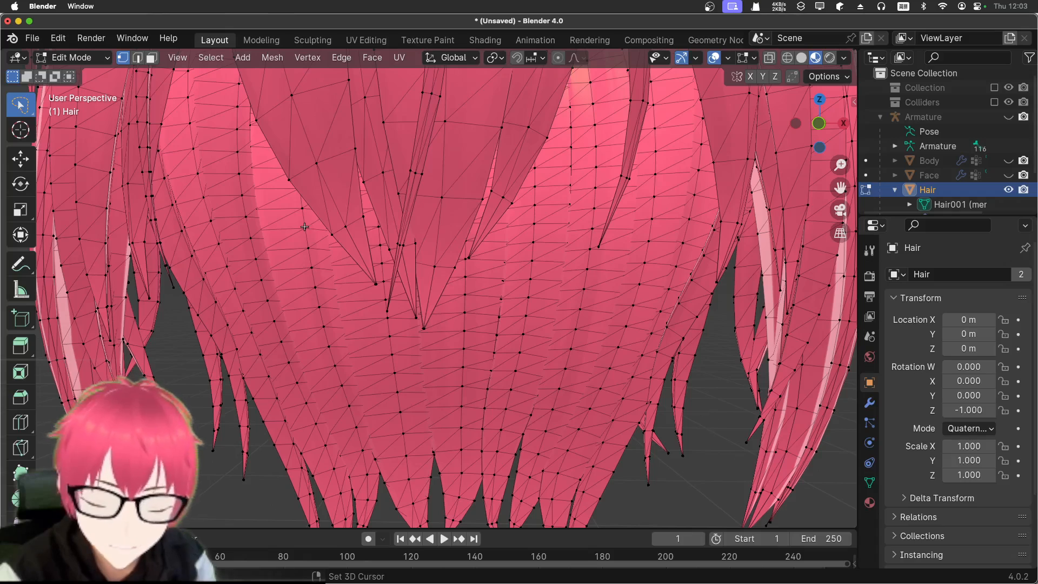
key("w")
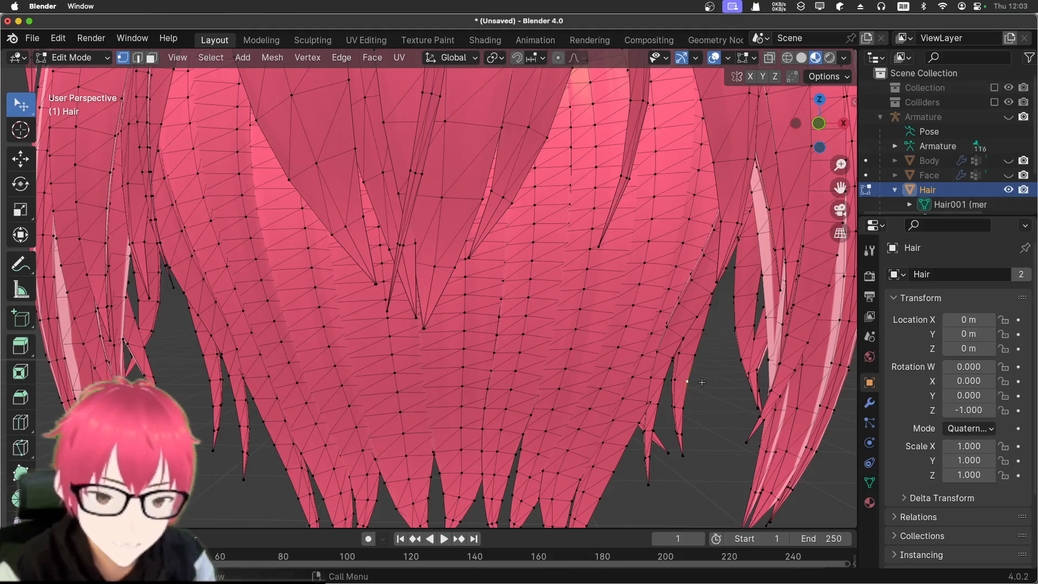
key("Tab")
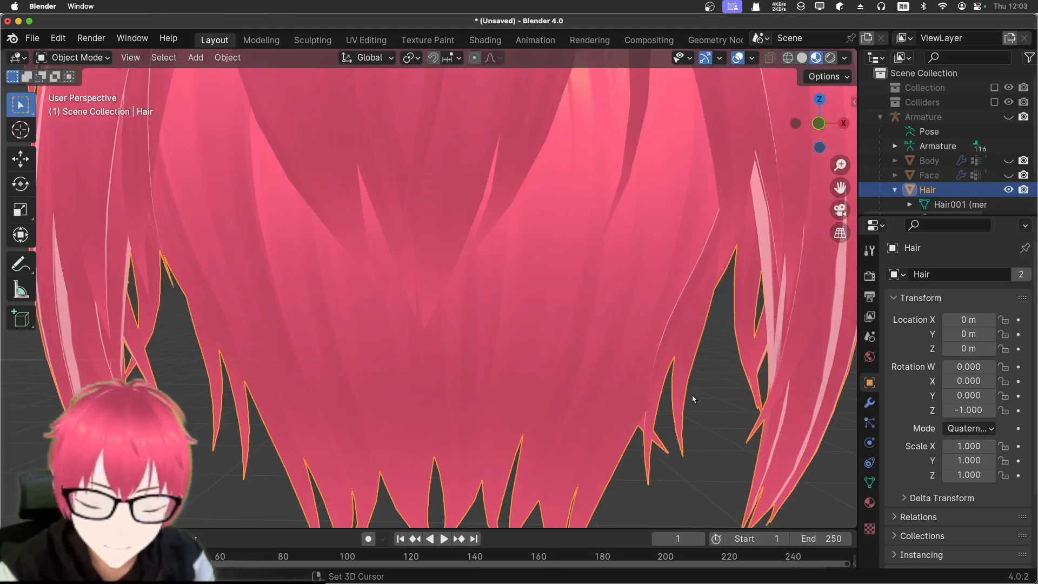
left_click(709, 400)
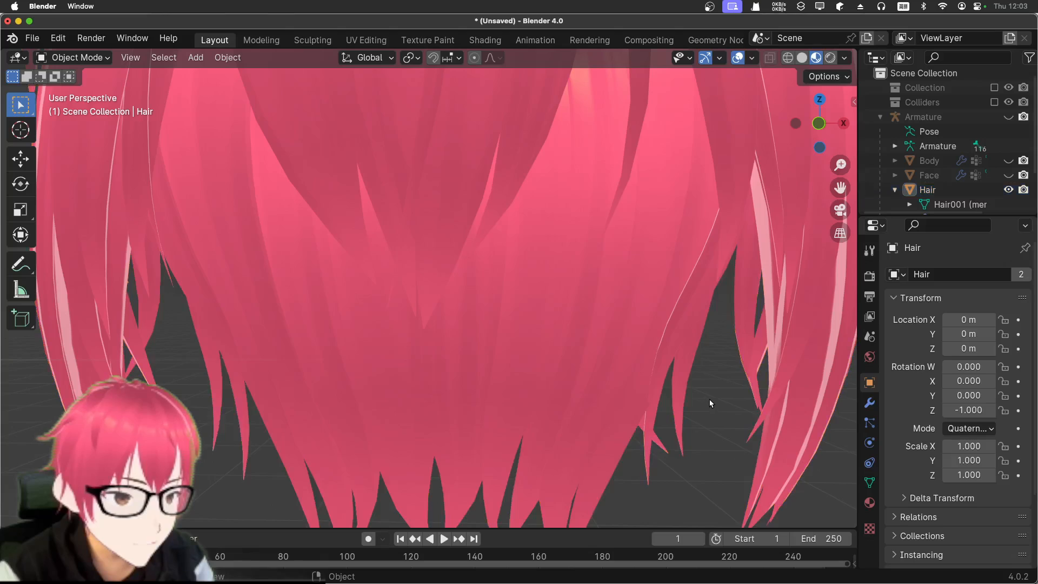
- Select the Hair mesh, switch it to Sculpt Mode and choose the Grab brush
middle_click_drag(709, 399, 703, 397)
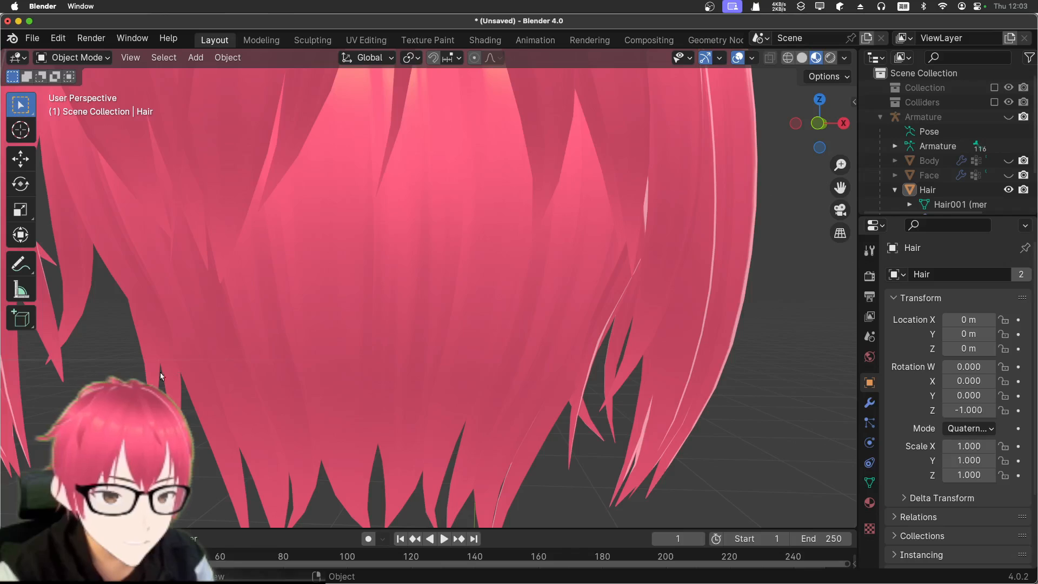
middle_click_drag(78, 385, 85, 381)
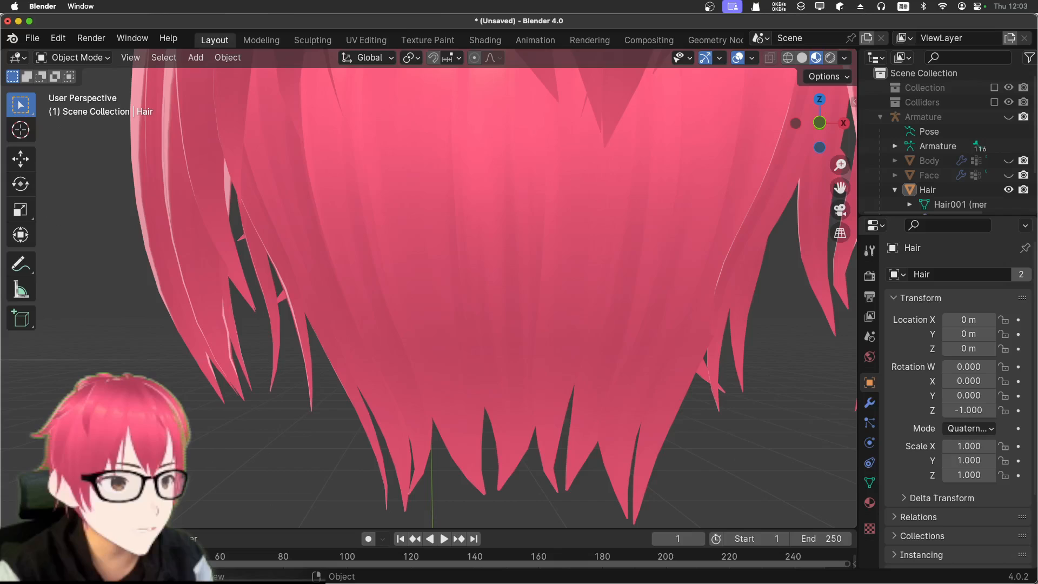
scroll(367, 117, "down", 10)
middle_click_drag(517, 224, 469, 227)
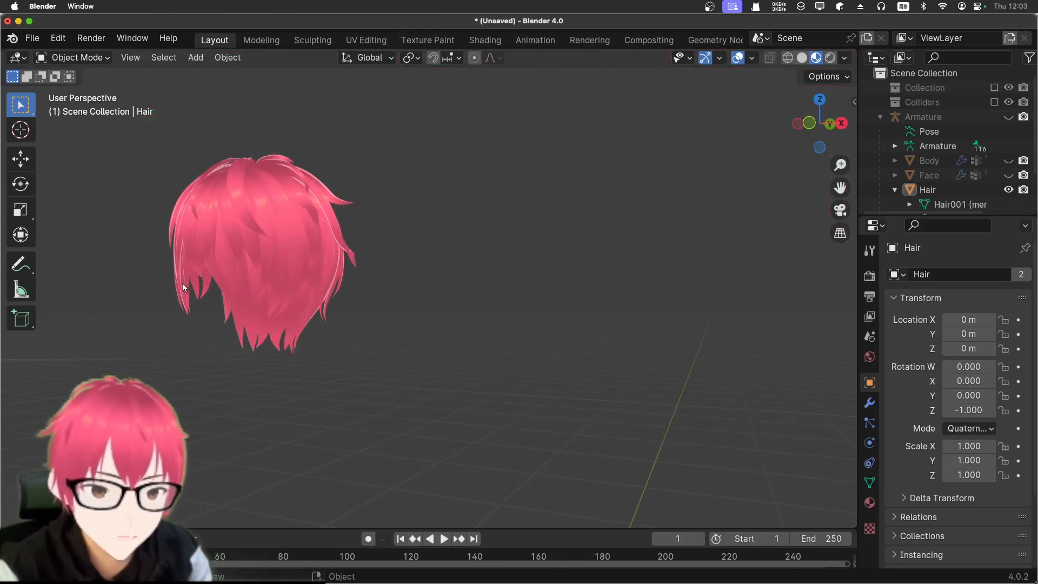
key("w")
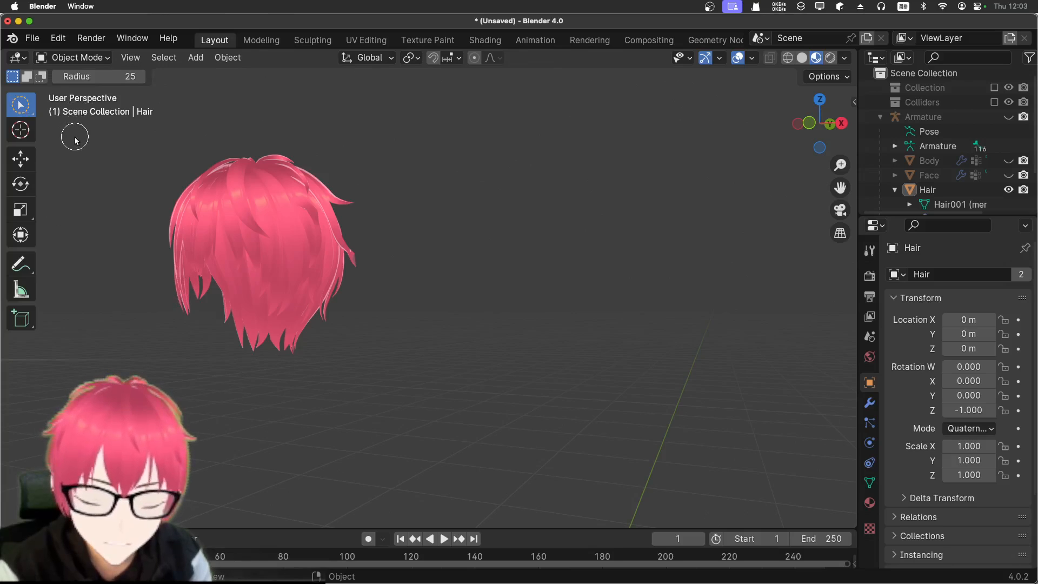
middle_click_drag(280, 247, 321, 243)
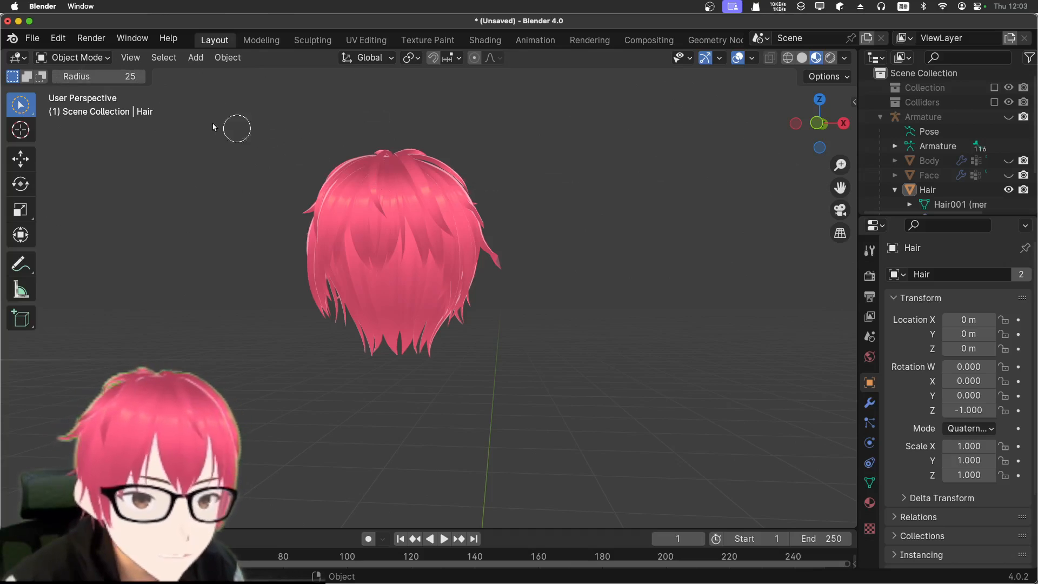
left_click(903, 188)
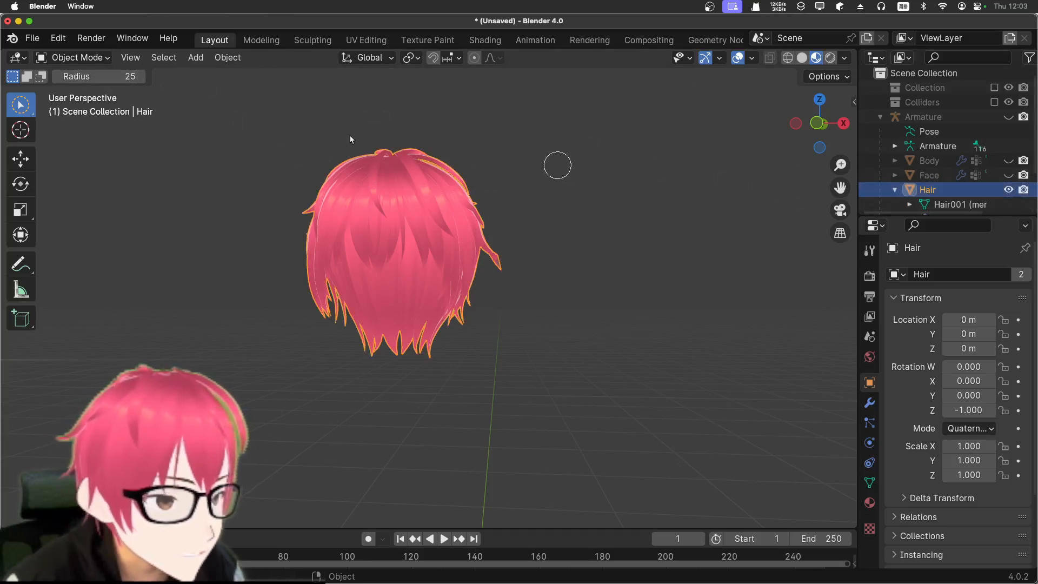
left_click(85, 59)
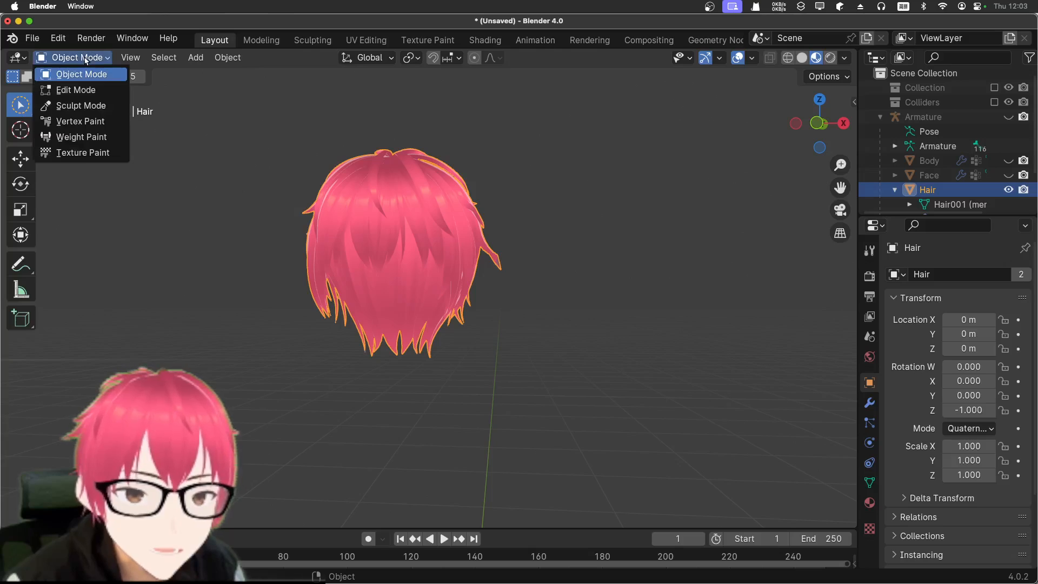
left_click(81, 106)
scroll(451, 204, "up", 5)
scroll(447, 204, "down", 4)
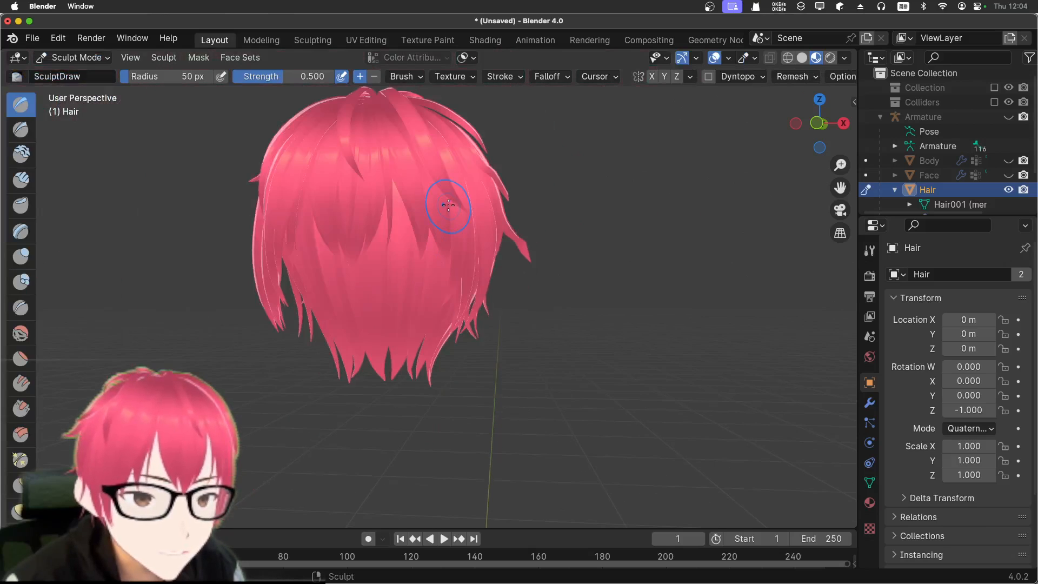
key("g")
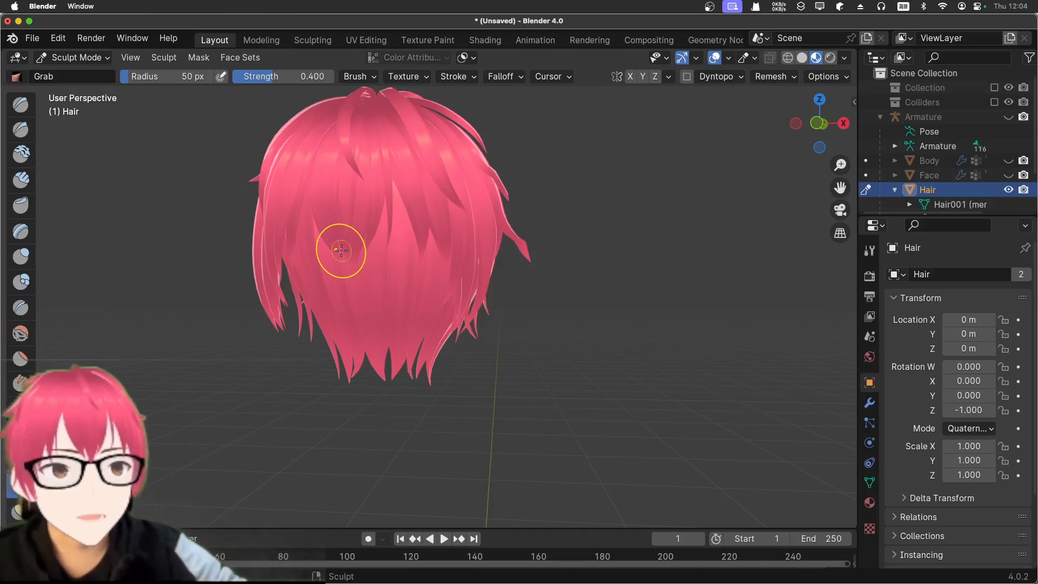
- Try pulling the tips of the central fringe strands with the Grab brush at 50 px radius and 0.400 strength
left_click_drag(358, 246, 347, 252)
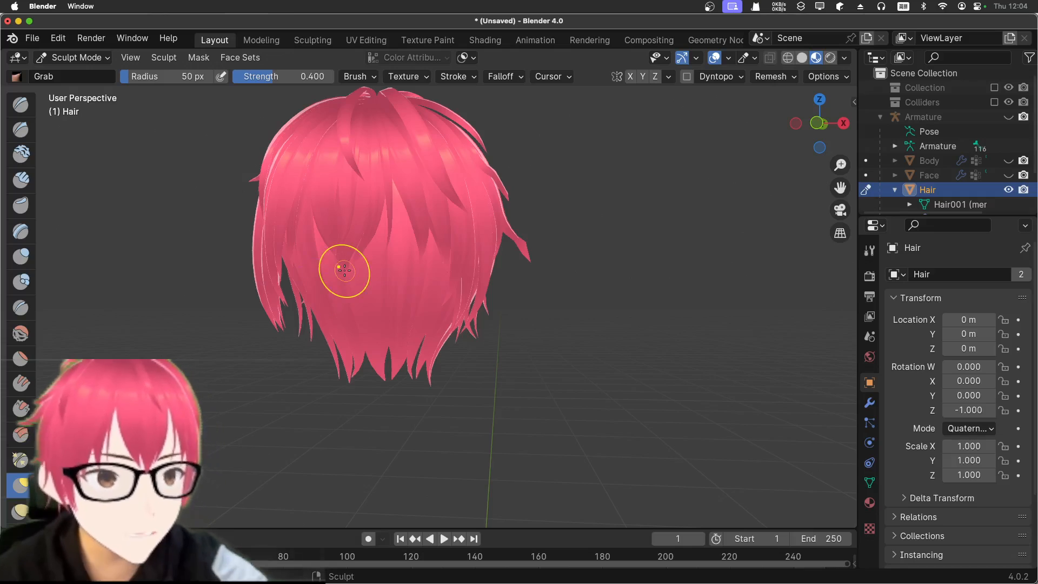
scroll(203, 266, "up", 6)
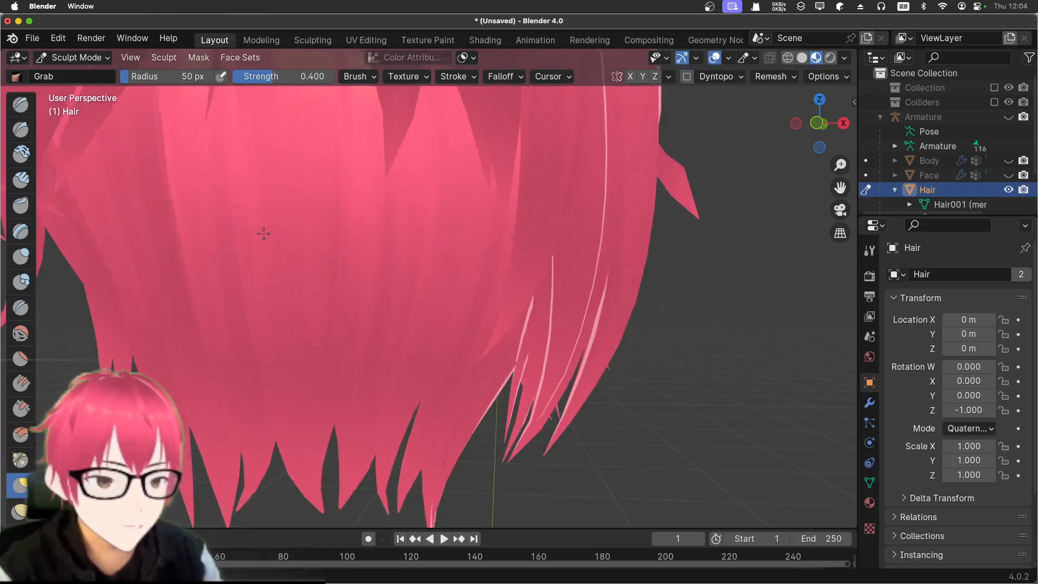
scroll(292, 259, "up", 5)
scroll(294, 254, "down", 4)
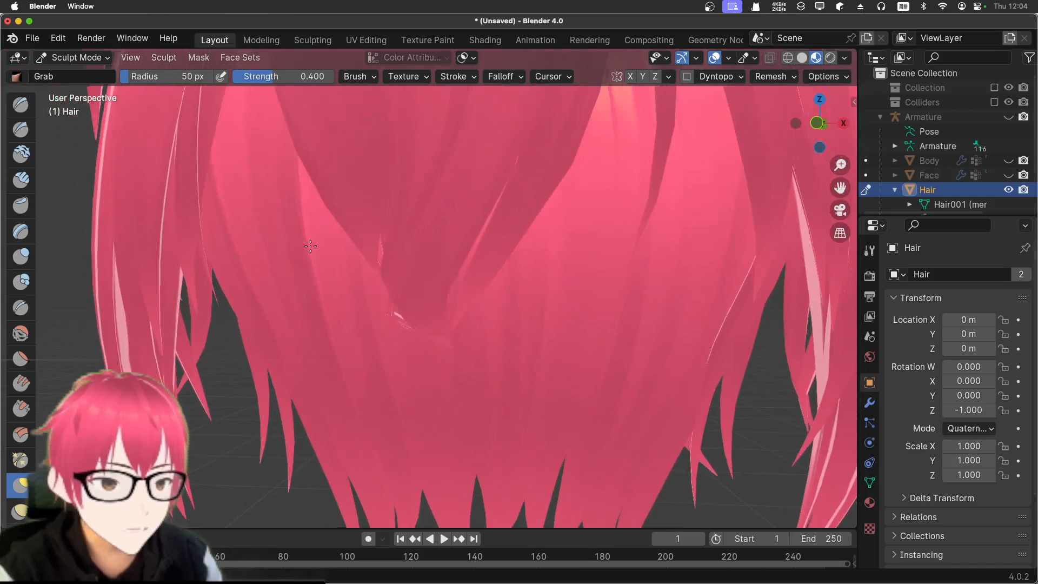
scroll(424, 302, "down", 4)
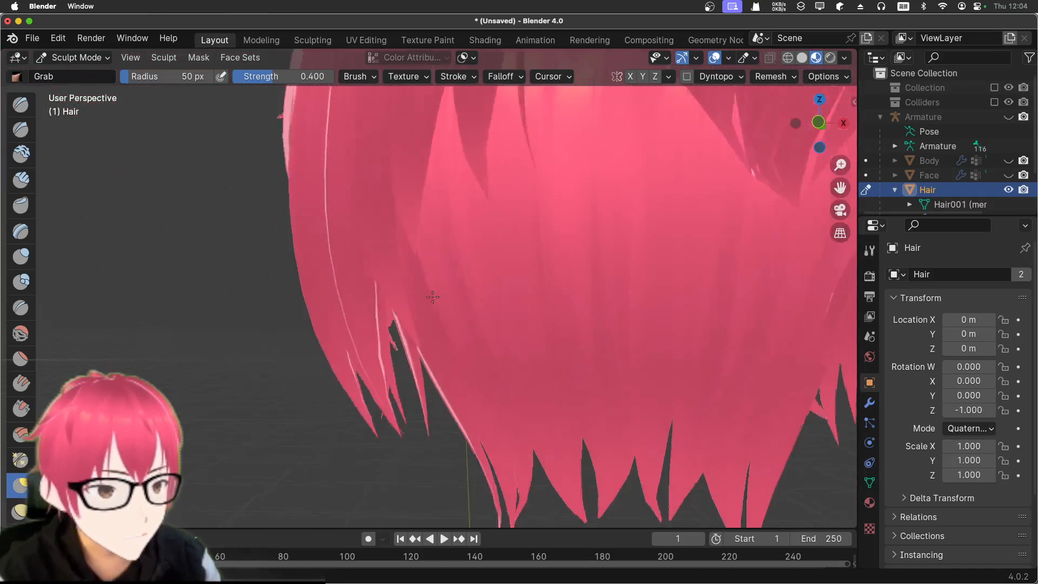
scroll(431, 301, "up", 4)
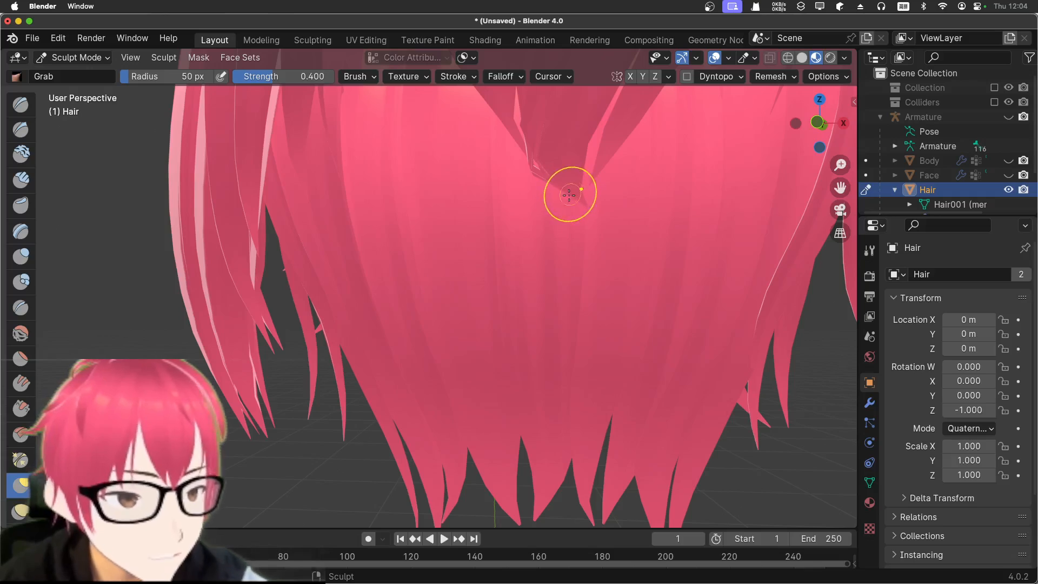
mouse_move(570, 194)
left_mouse_down()
mouse_move(510, 222)
mouse_move(378, 238)
left_mouse_up()
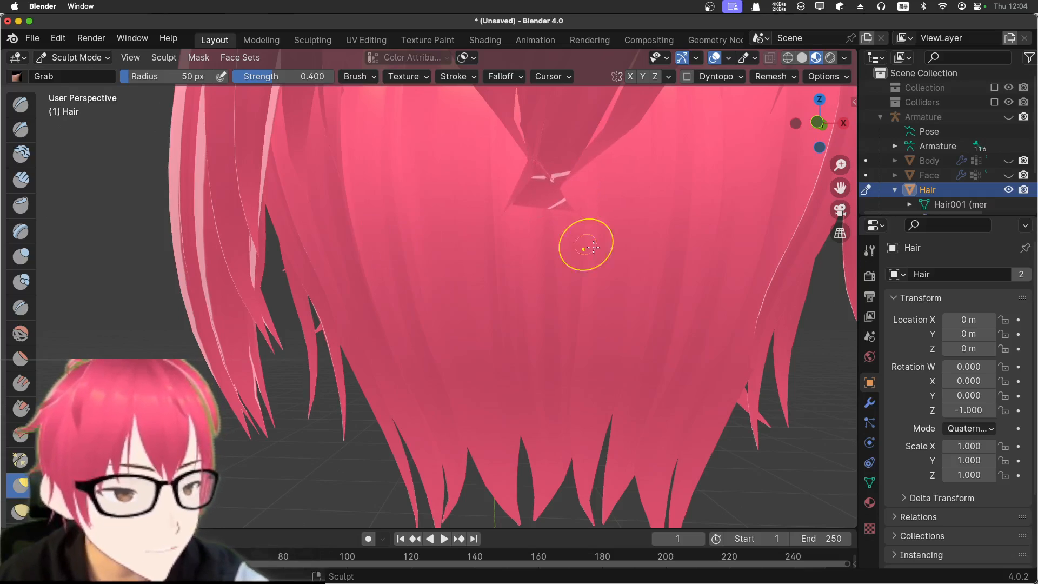
scroll(607, 261, "down", 4)
scroll(598, 266, "up", 3)
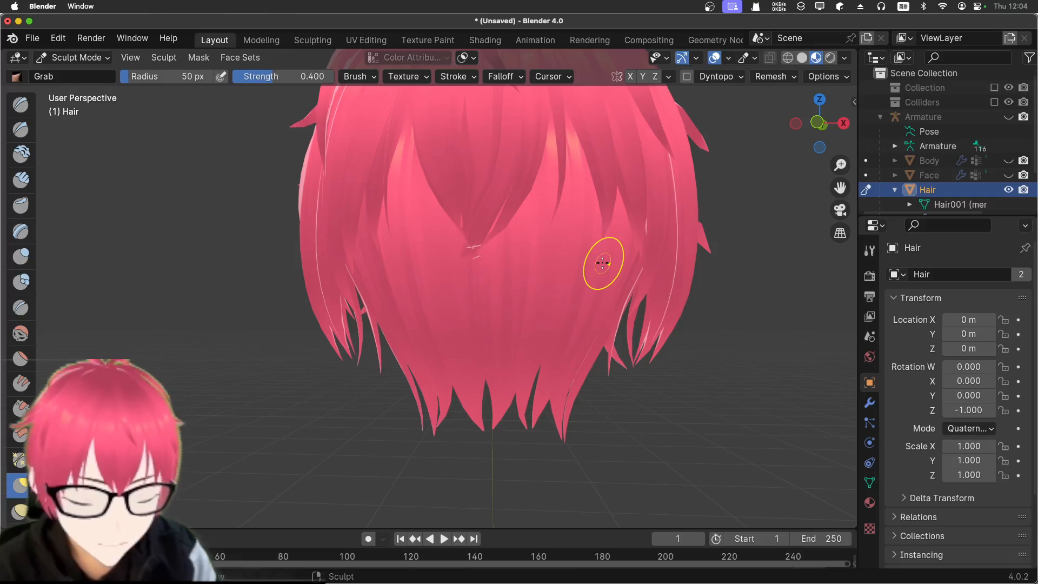
- Try adjusting the hair's remesh voxel size to about 0.0245 m, and bring the hair back into view
key("r")
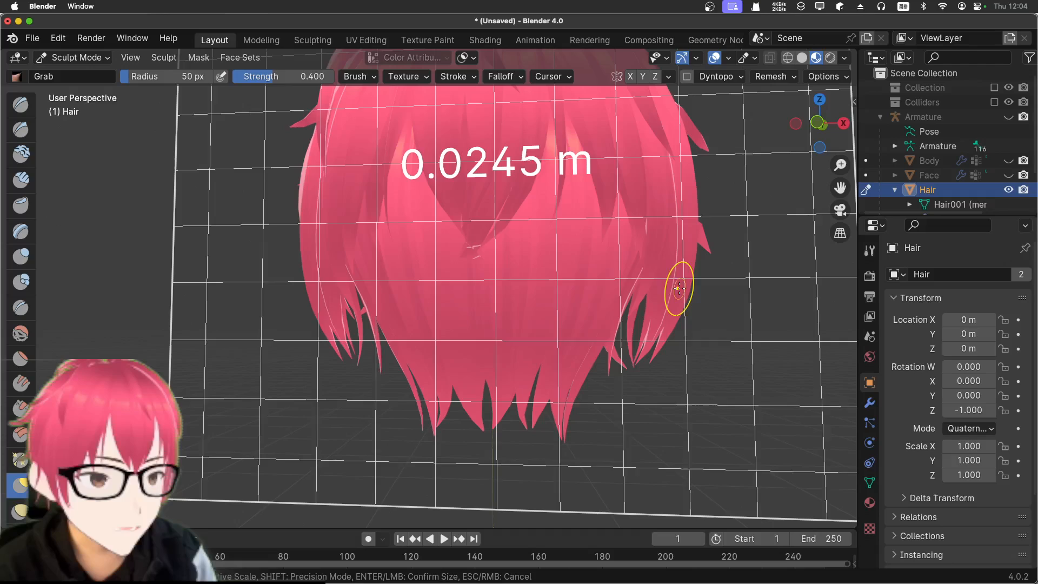
left_click(687, 292)
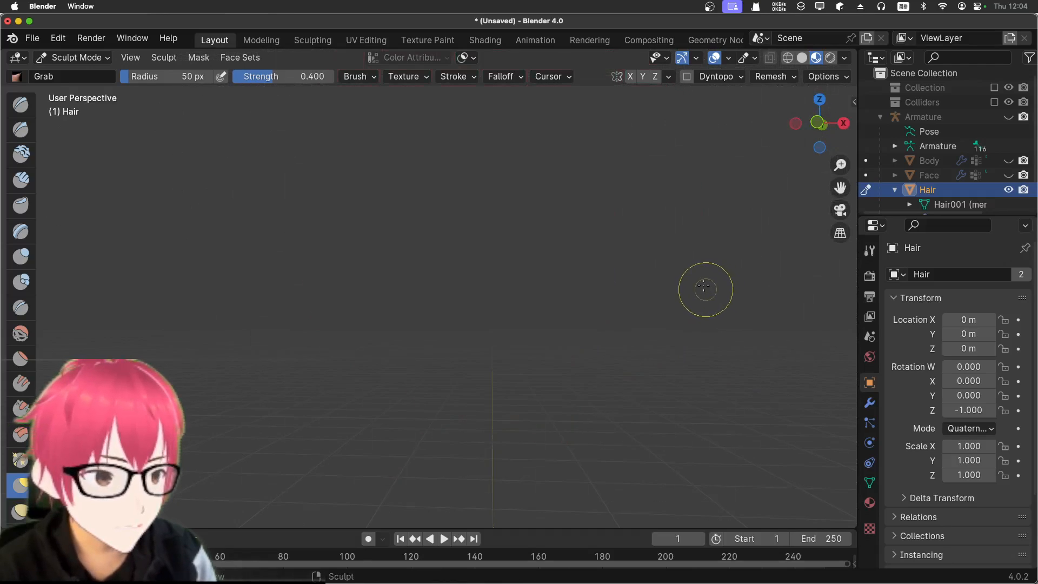
scroll(701, 280, "down", 1)
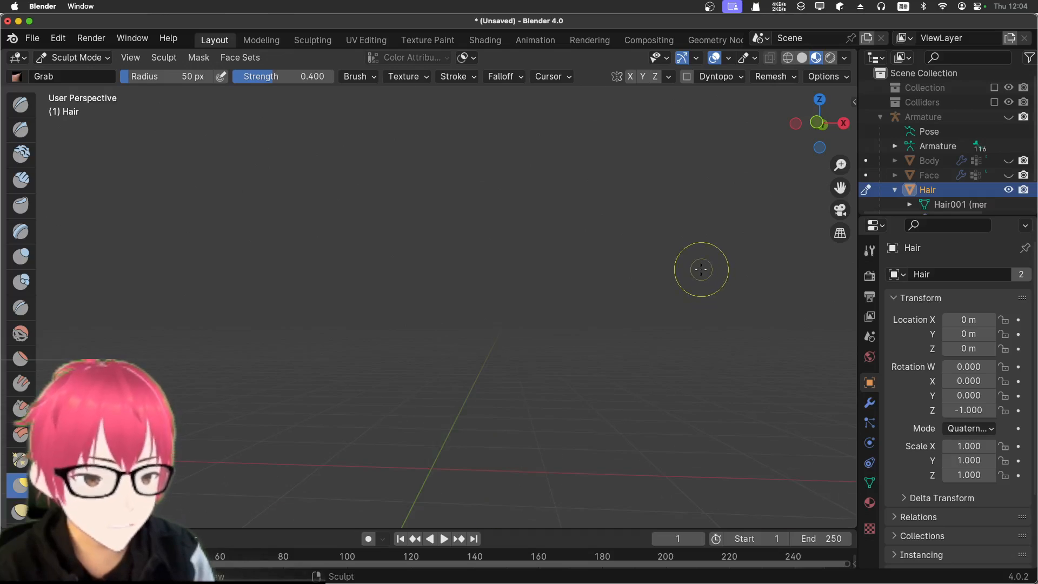
scroll(537, 242, "up", 8)
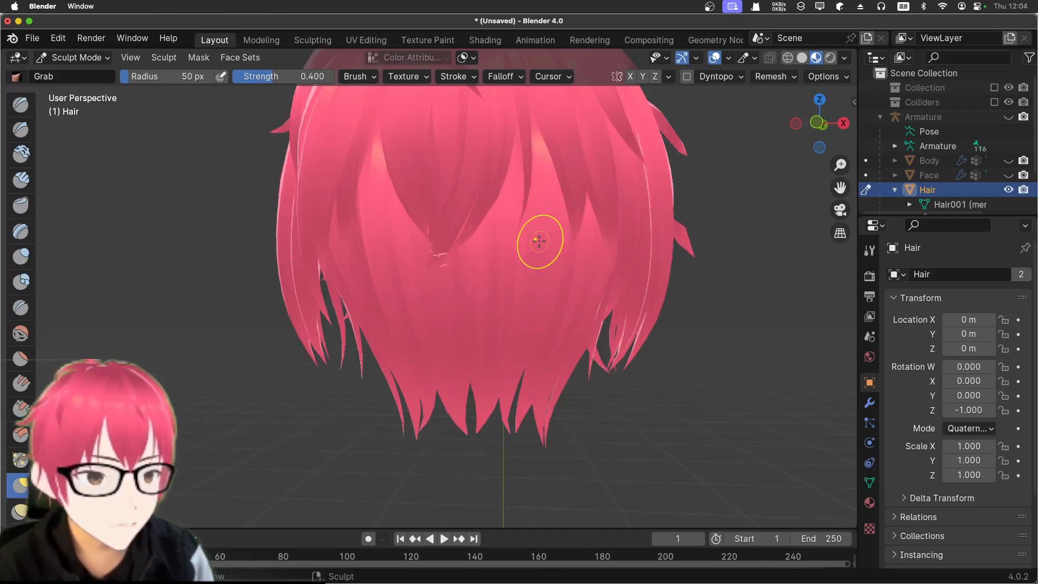
- Undo the sculpt strokes and the preceding edits back to Edit Mode with the side strand's tip vertices selected
key("super+z")
key("super+z")
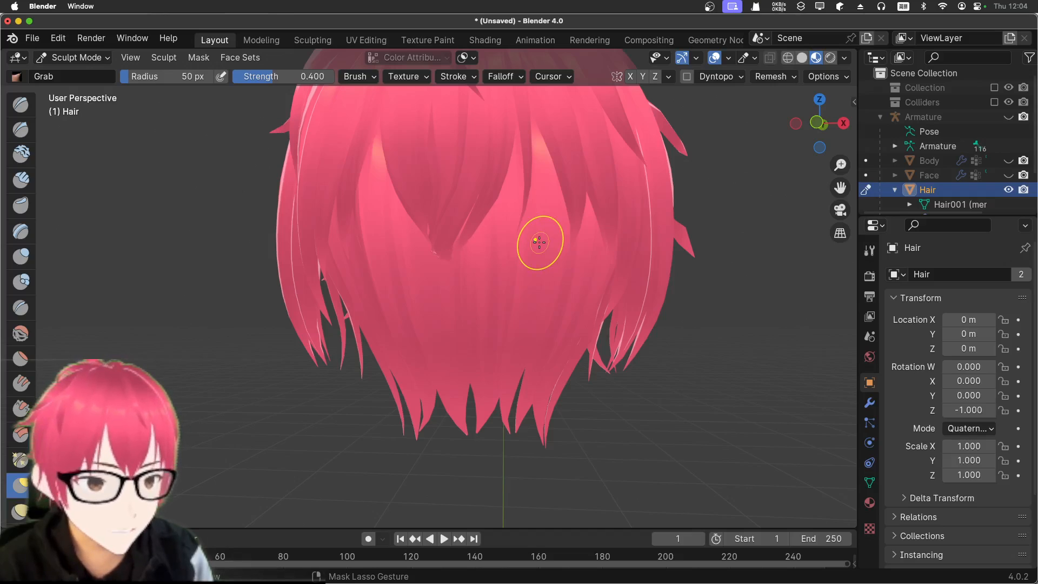
key("super+z")
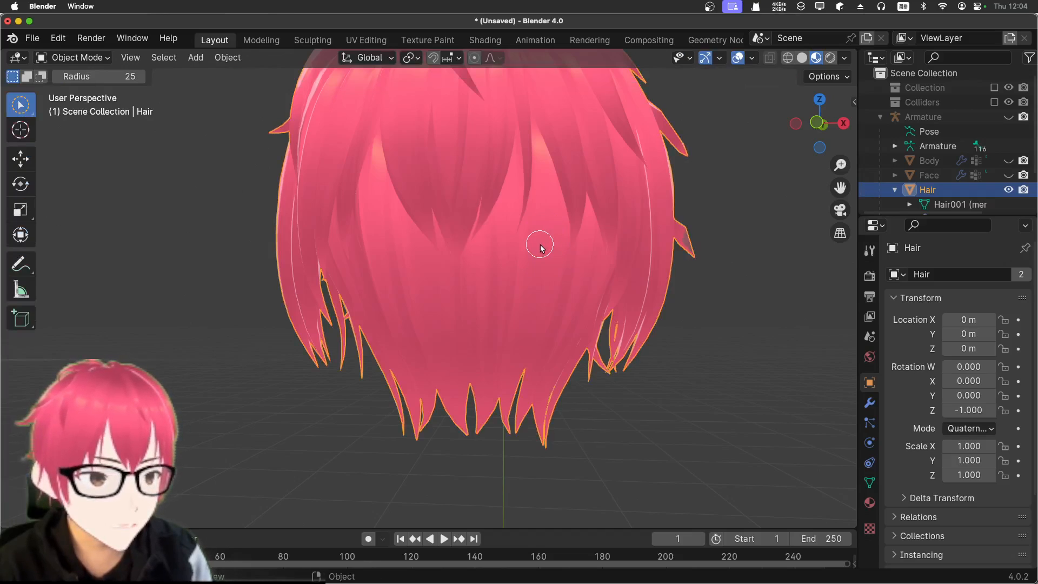
key("super+z")
key("super+z")
key("super+z")
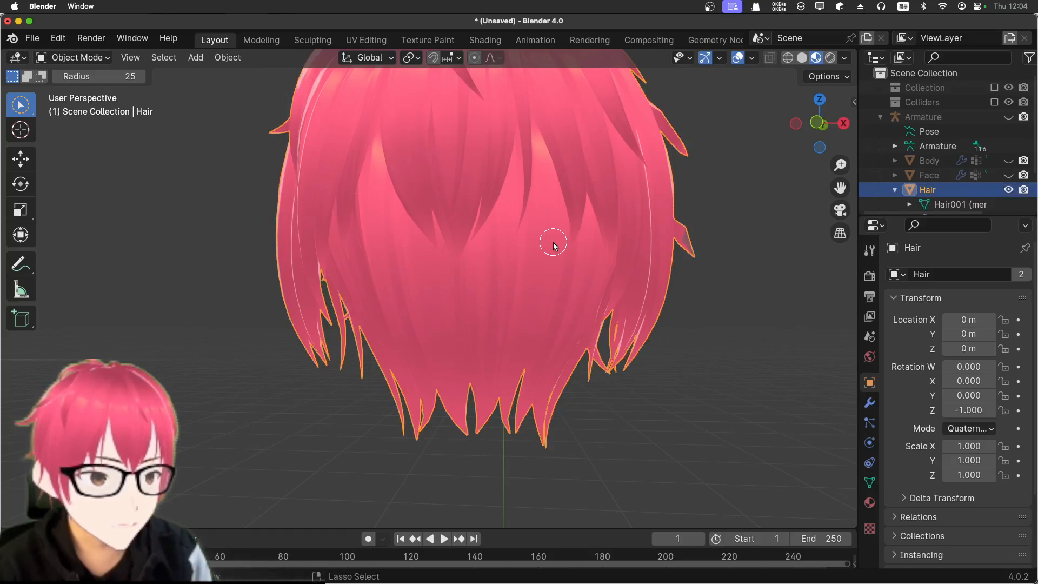
key("super+z")
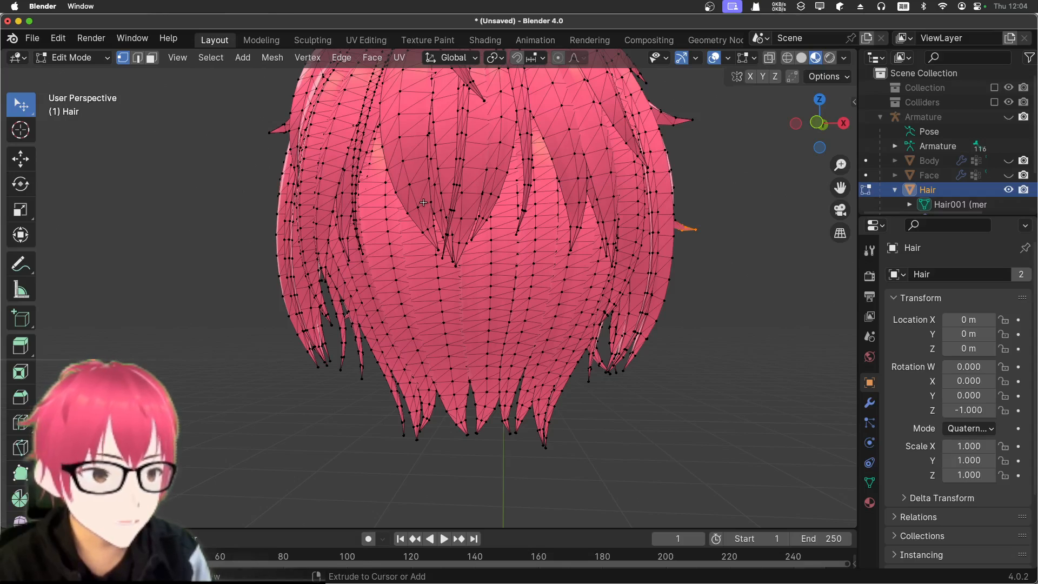
- Switch the hair to Sculpt Mode and pull the lower outward-flicking side strand's tip downward with the Grab brush
left_click(99, 57)
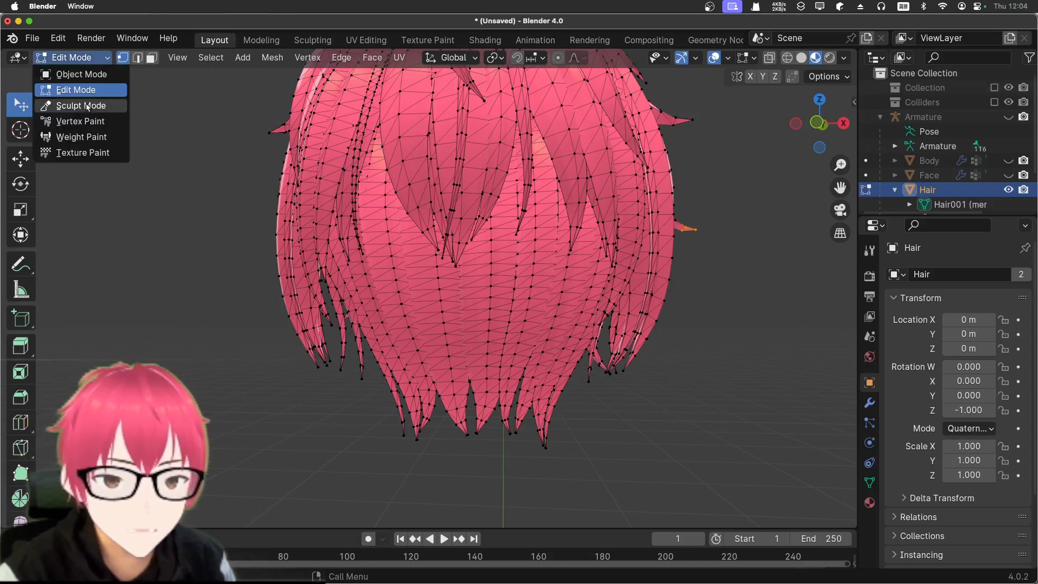
left_click(84, 106)
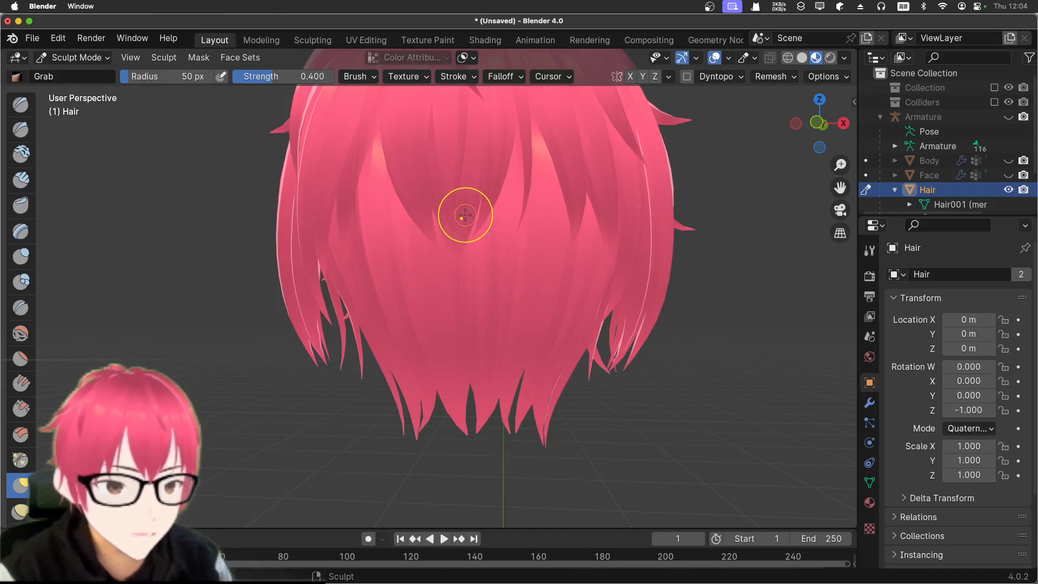
middle_click_drag(395, 318, 385, 323)
left_click_drag(617, 282, 620, 285)
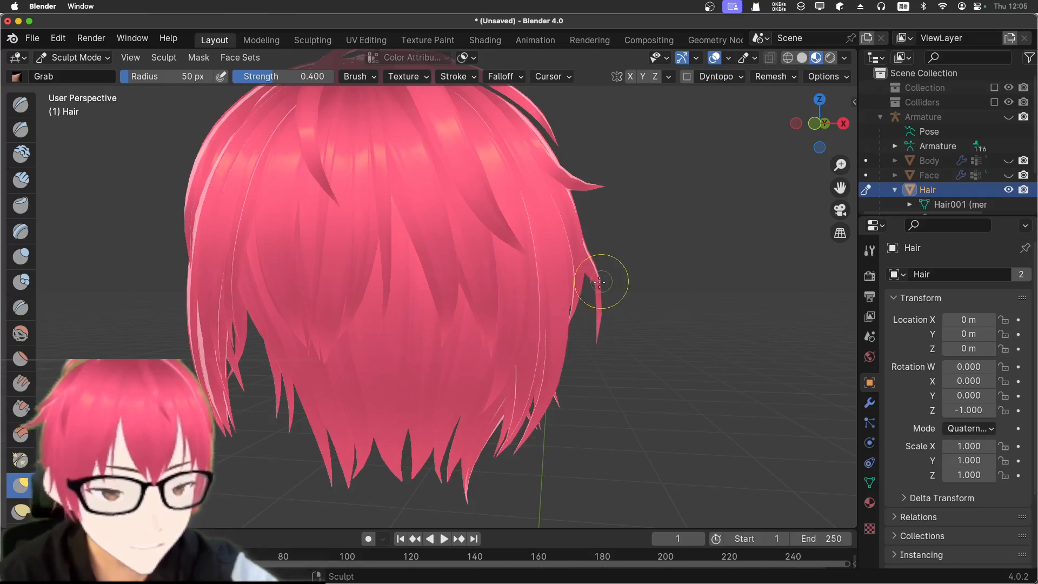
- Enlarge the Grab brush to 136 px radius and pull the two outward-flicking side strands inward and down toward the head
key("f")
left_click(636, 287)
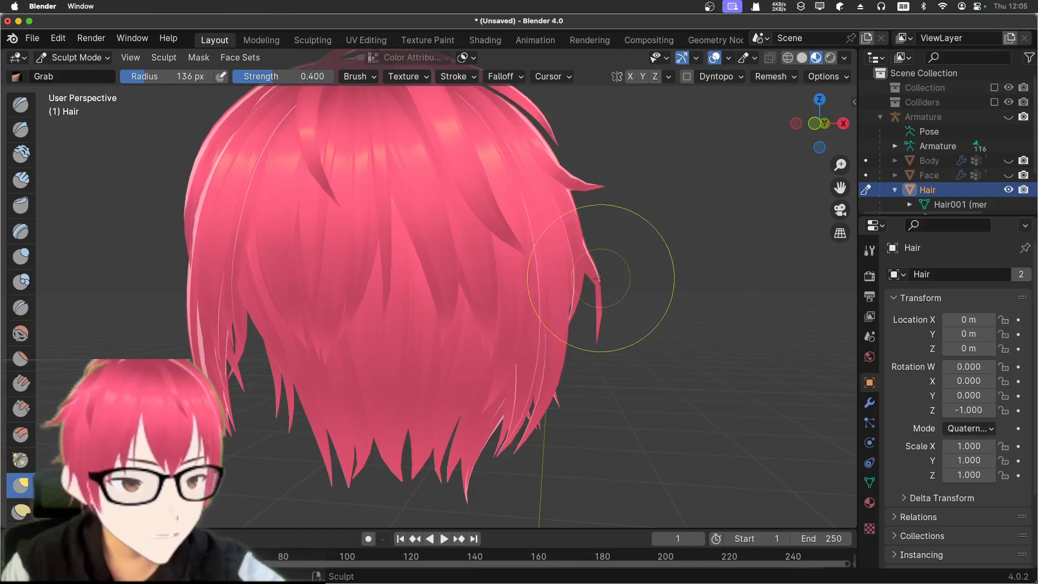
left_click_drag(598, 280, 591, 320)
left_click_drag(599, 184, 589, 199)
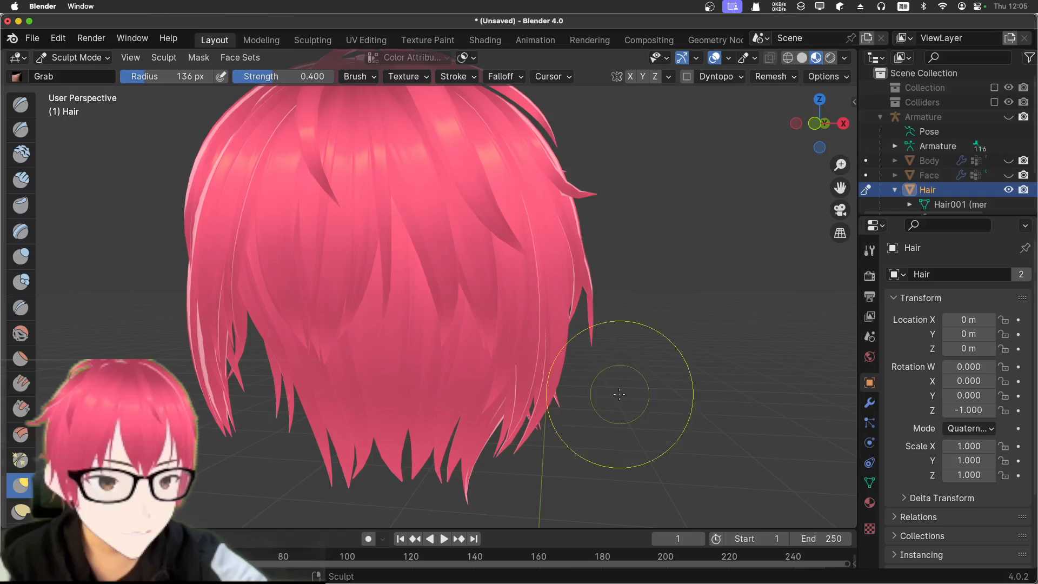
- Set the Grab brush to 196 px radius and 0.831 strength, and sweep the central fringe strands toward the character's right side
middle_click_drag(659, 330, 670, 330)
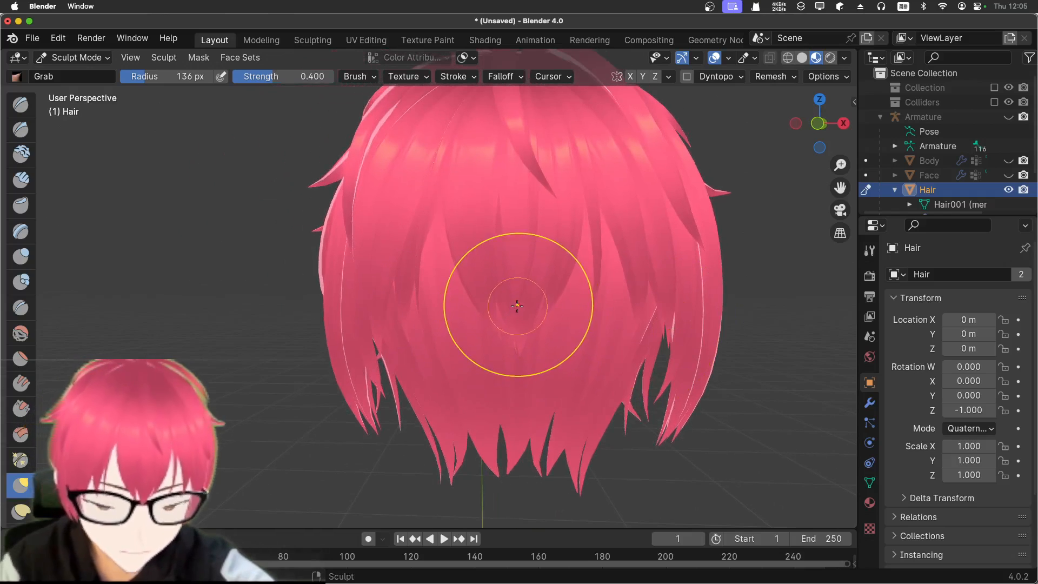
key("f")
left_click(540, 285)
key("shift+f")
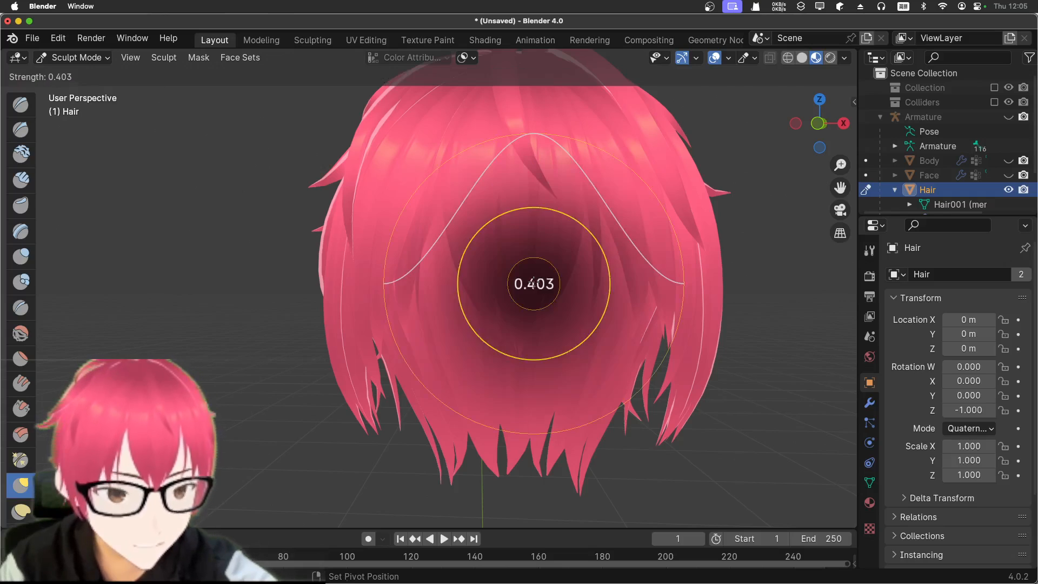
left_click(589, 247)
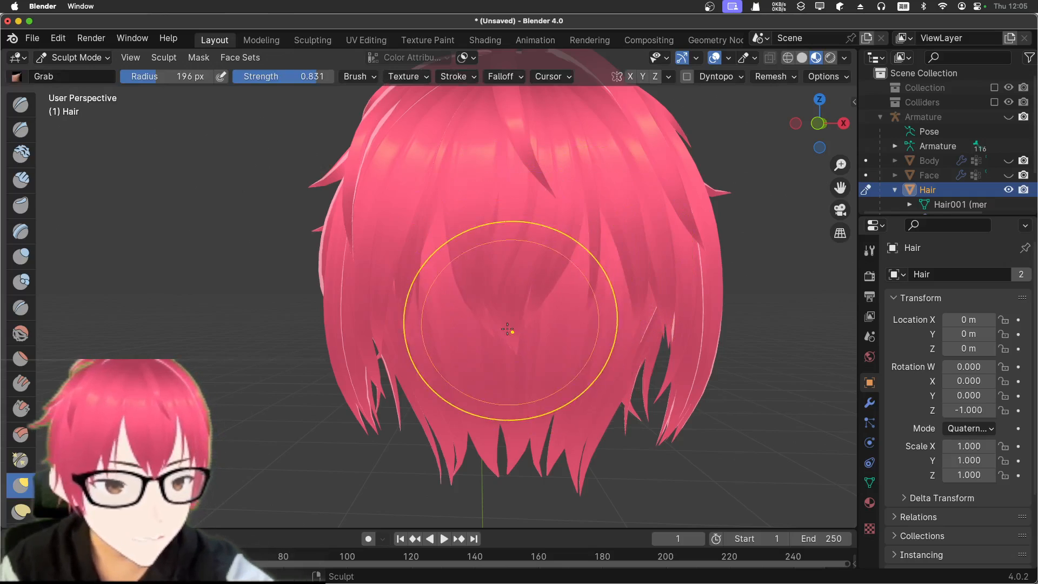
left_click_drag(508, 346, 448, 320)
left_click_drag(464, 244, 443, 241)
left_click_drag(453, 242, 437, 244)
- Refine the tips of the swept fringe with the Grab brush, reducing its radius to 104 px and finally to 64 px
key("f")
left_click(412, 282)
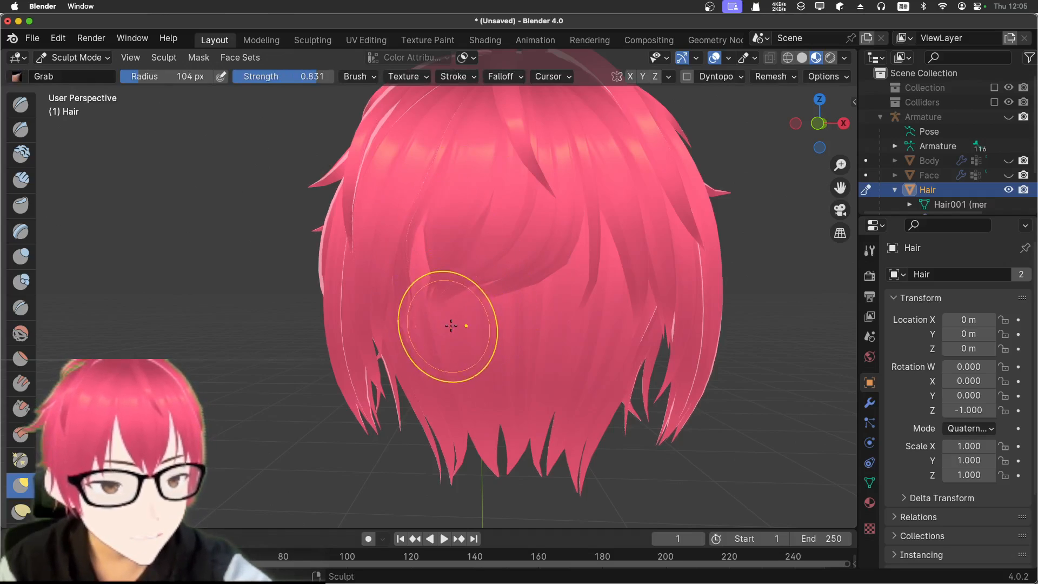
scroll(469, 320, "up", 3)
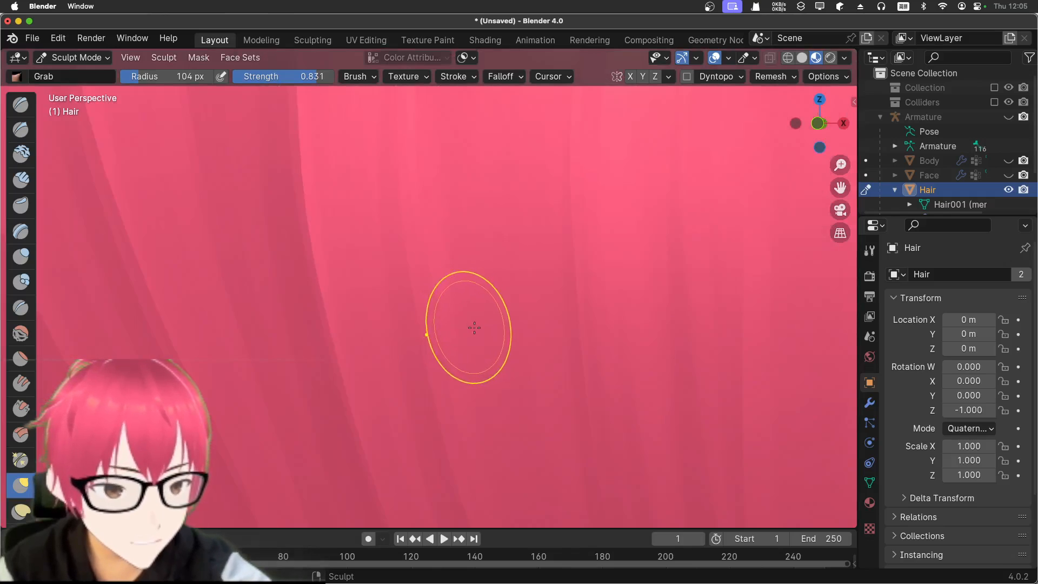
scroll(481, 330, "down", 3)
key("f")
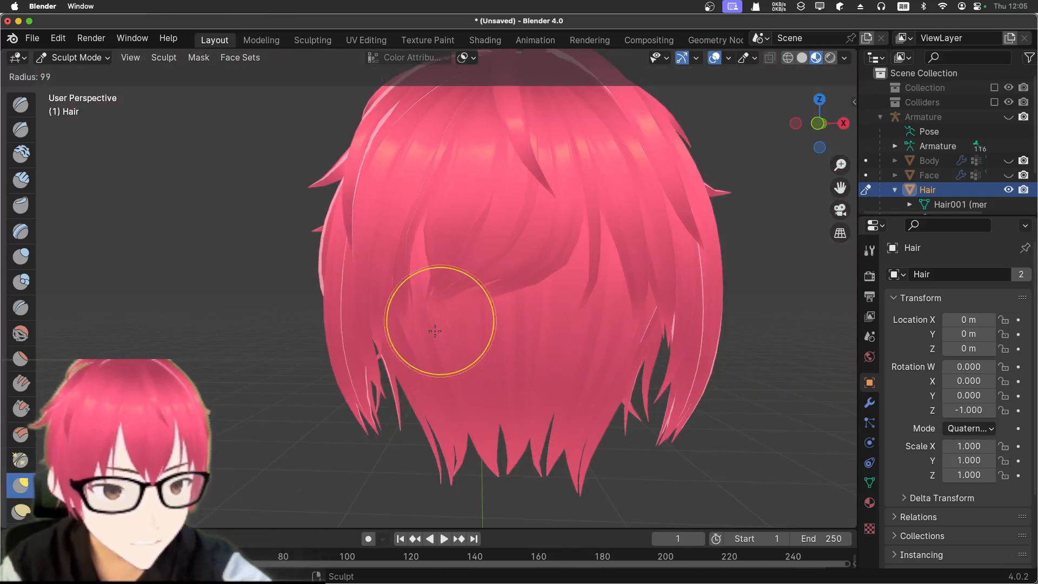
left_click(441, 312)
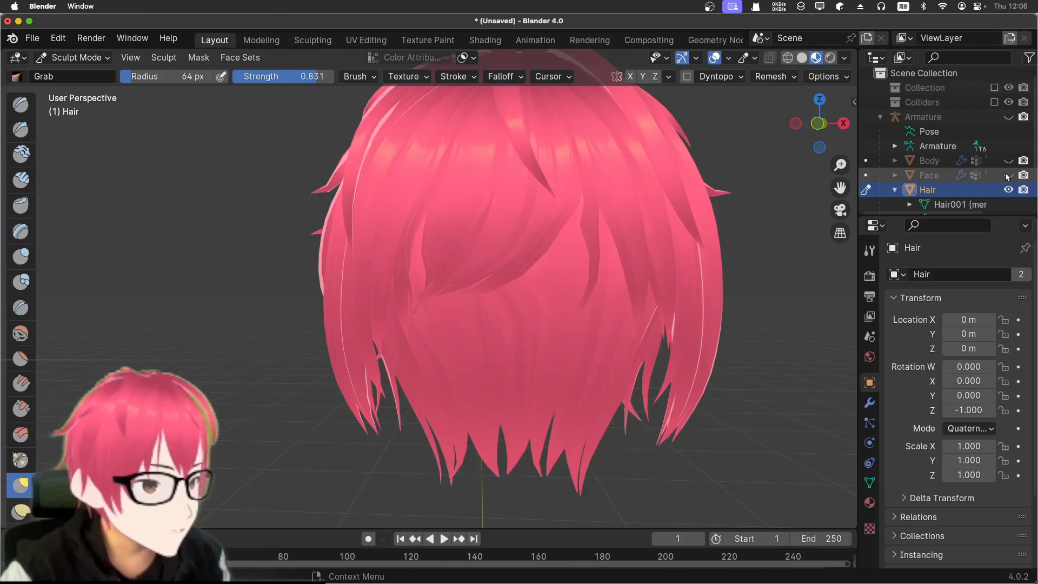
- Unhide the Face and Body meshes to judge the hair against the whole head
left_click_drag(1007, 176, 1008, 161)
scroll(853, 207, "down", 4)
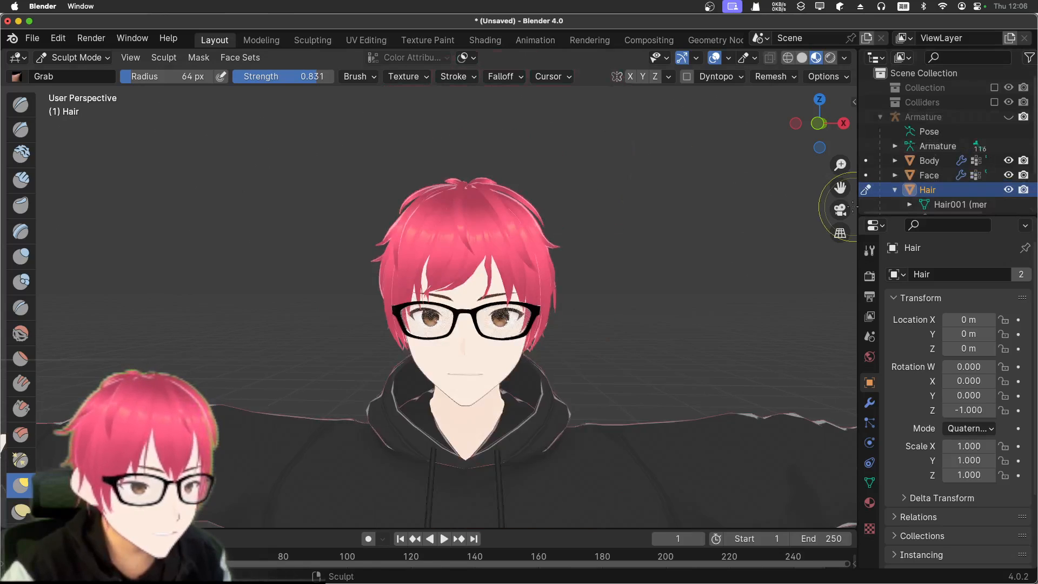
scroll(798, 210, "up", 5)
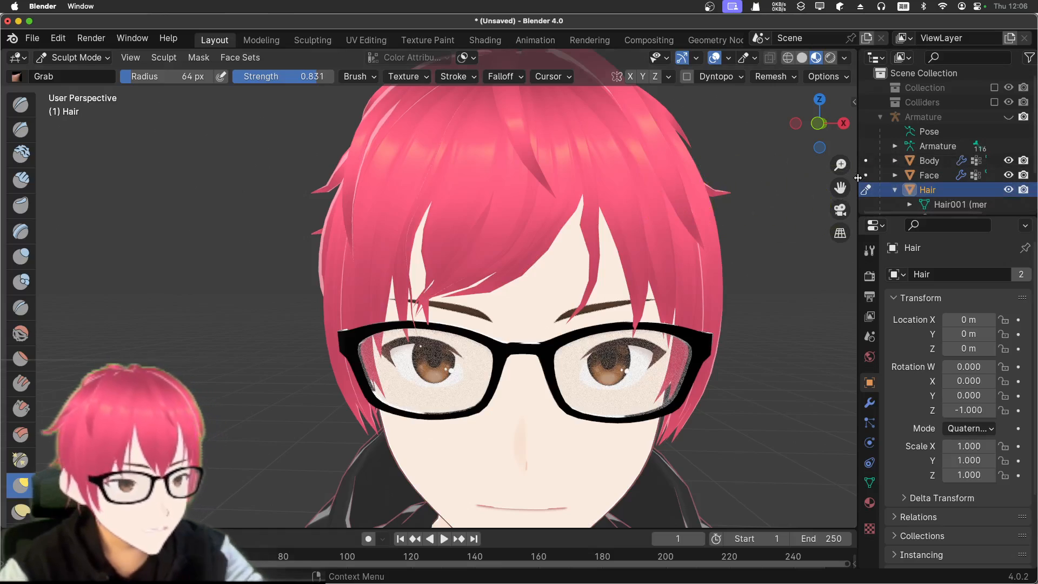
- Sweep the fringe tips farther up toward the character's right temple with the enlarged Grab brush, then refine them at 119 px radius
key("f")
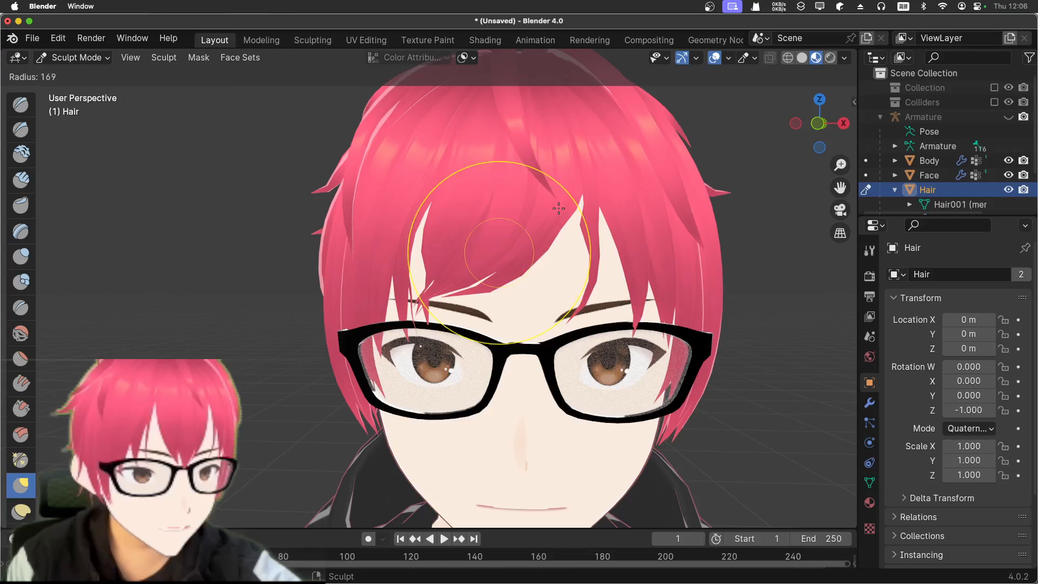
left_click(504, 277)
mouse_move(488, 277)
left_mouse_down()
mouse_move(415, 261)
mouse_move(398, 292)
mouse_move(355, 223)
left_mouse_up()
mouse_move(375, 257)
left_mouse_down()
mouse_move(366, 251)
mouse_move(413, 248)
mouse_move(403, 245)
mouse_move(399, 276)
left_mouse_up()
key("f")
left_click(406, 254)
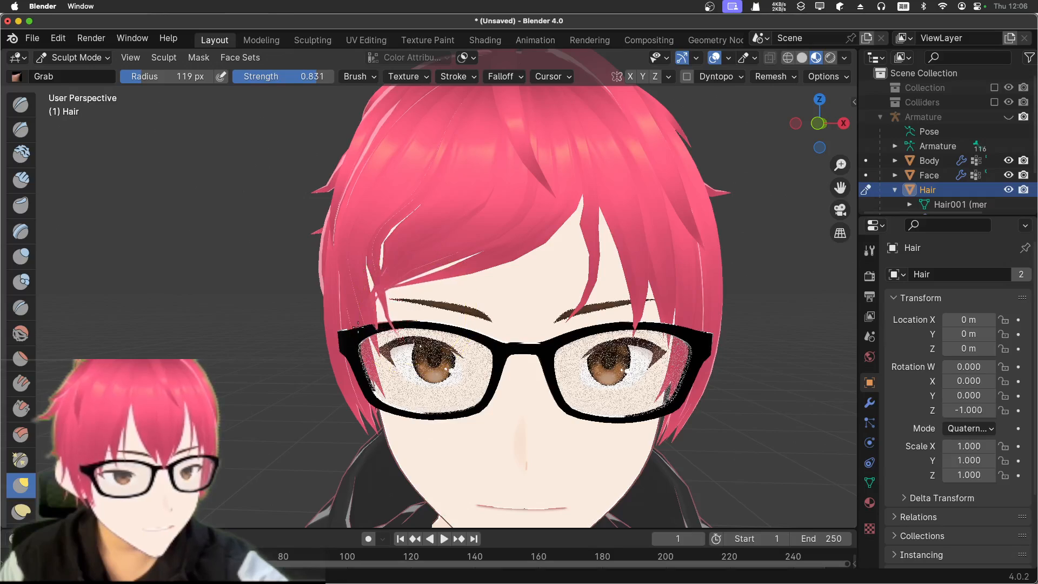
left_click_drag(338, 315, 321, 268)
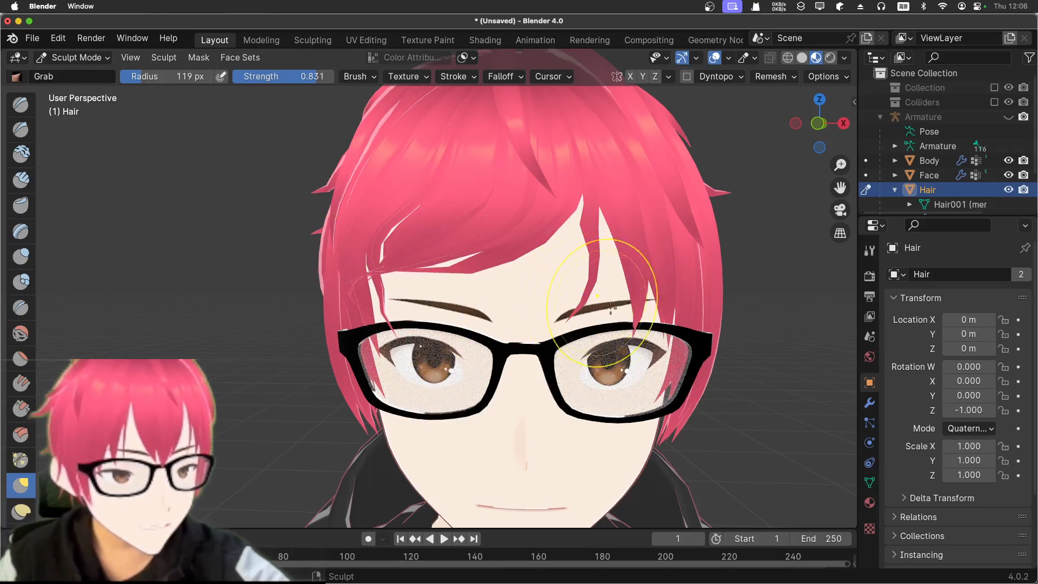
- Pull the loose strand above the character's left eyebrow aside into the side hair with the Grab brush at 119 and 69 px radius
left_click_drag(595, 256, 606, 256)
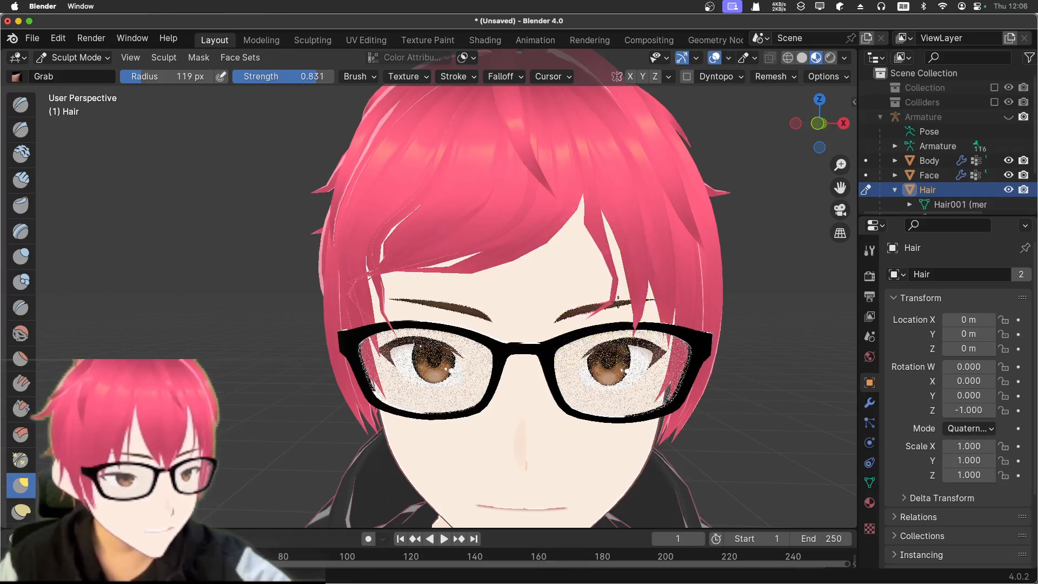
left_click_drag(608, 245, 617, 240)
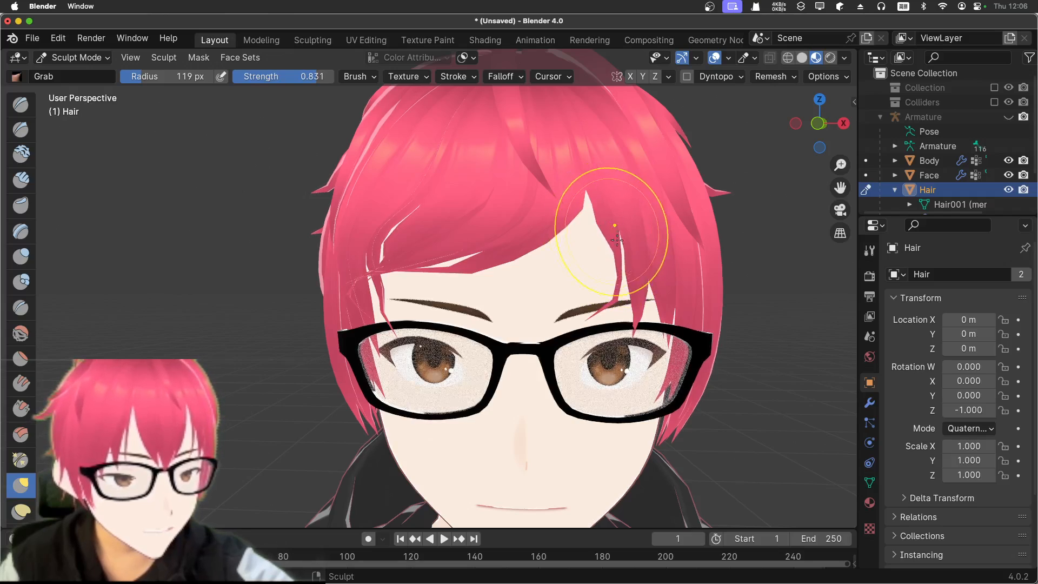
key("f")
left_click(607, 308)
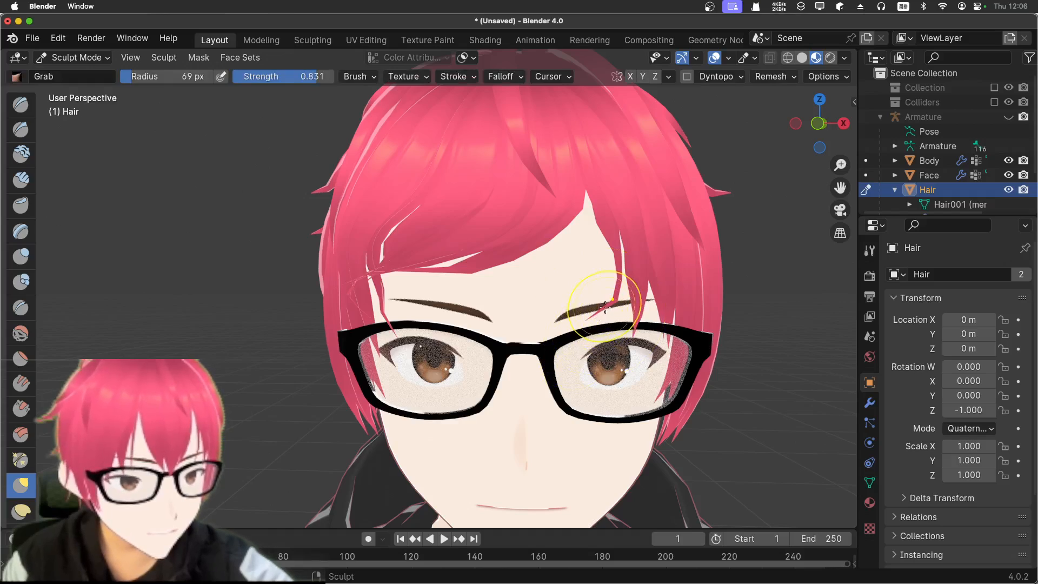
left_click_drag(606, 307, 613, 309)
left_click_drag(604, 311, 609, 314)
left_click_drag(599, 318, 602, 318)
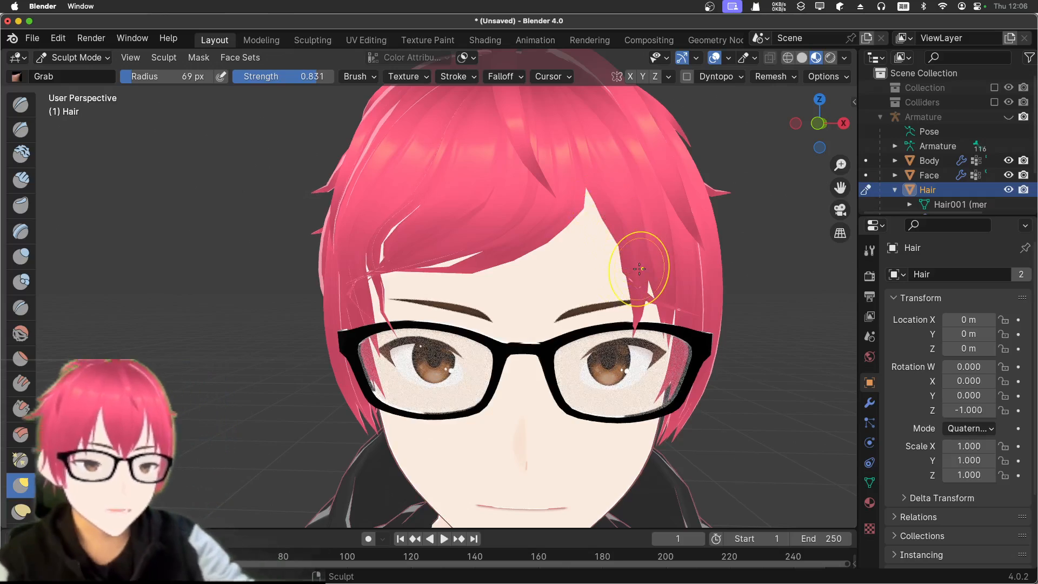
- Try thickening the fringe and crown with the Inflate/Deflate brush and with Clay Strips at 69 px radius and 0.600 strength
scroll(639, 268, "down", 5)
scroll(642, 248, "up", 1)
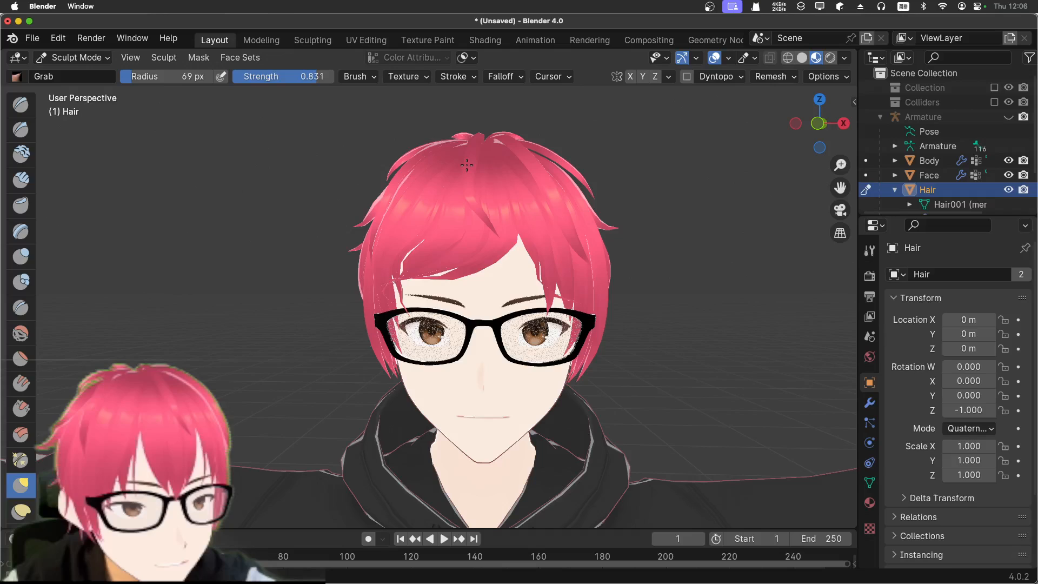
left_click(22, 256)
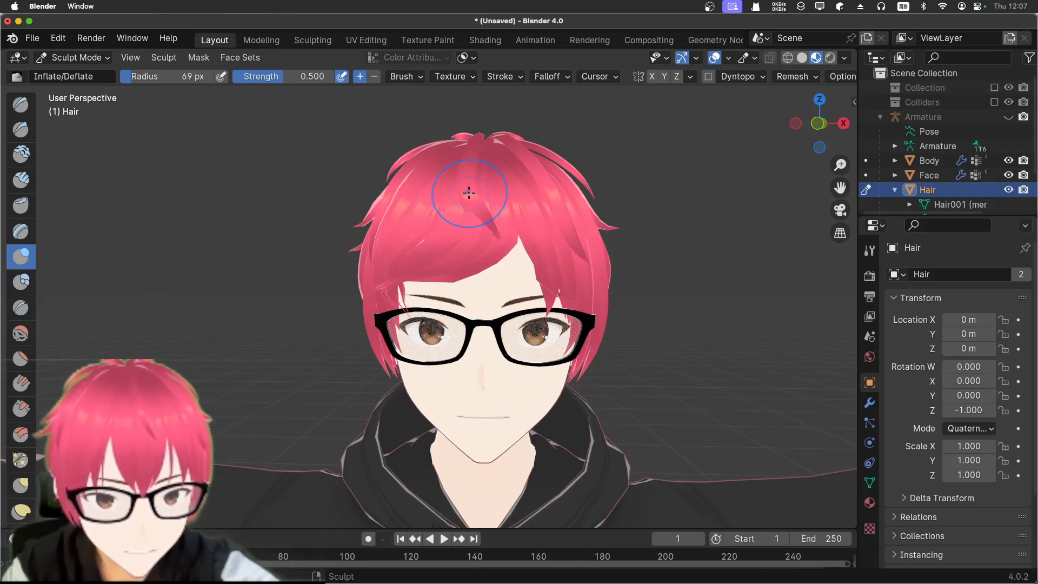
key("c")
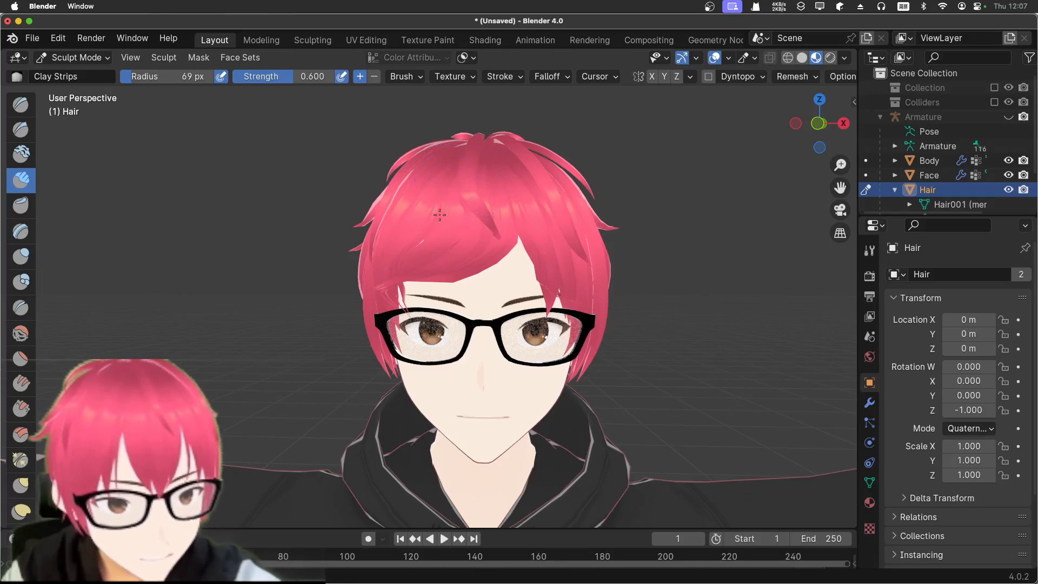
left_click_drag(440, 215, 419, 207)
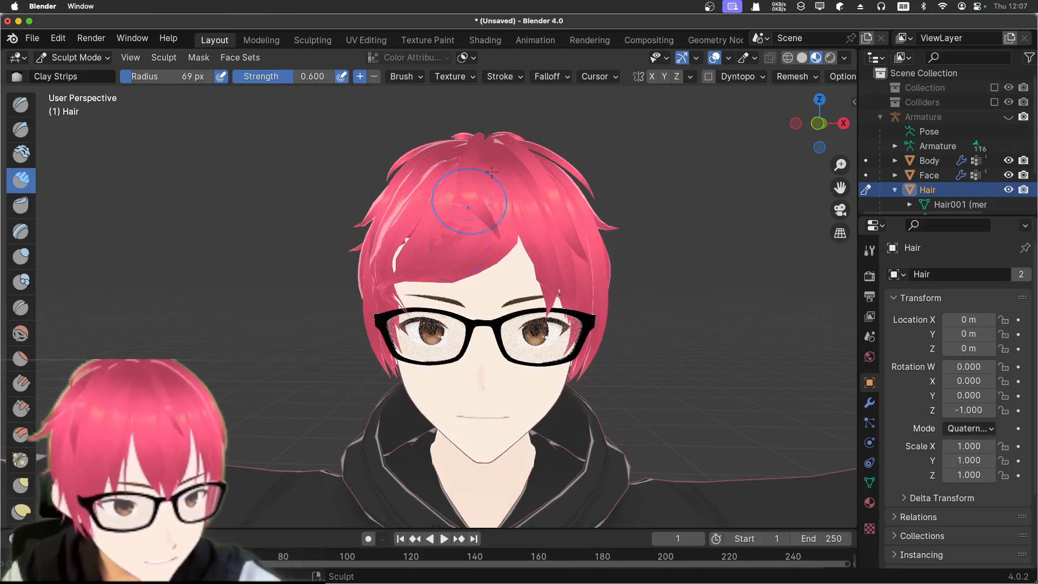
mouse_move(526, 179)
left_mouse_down()
mouse_move(541, 295)
mouse_move(581, 254)
mouse_move(572, 250)
left_mouse_up()
scroll(487, 263, "down", 2)
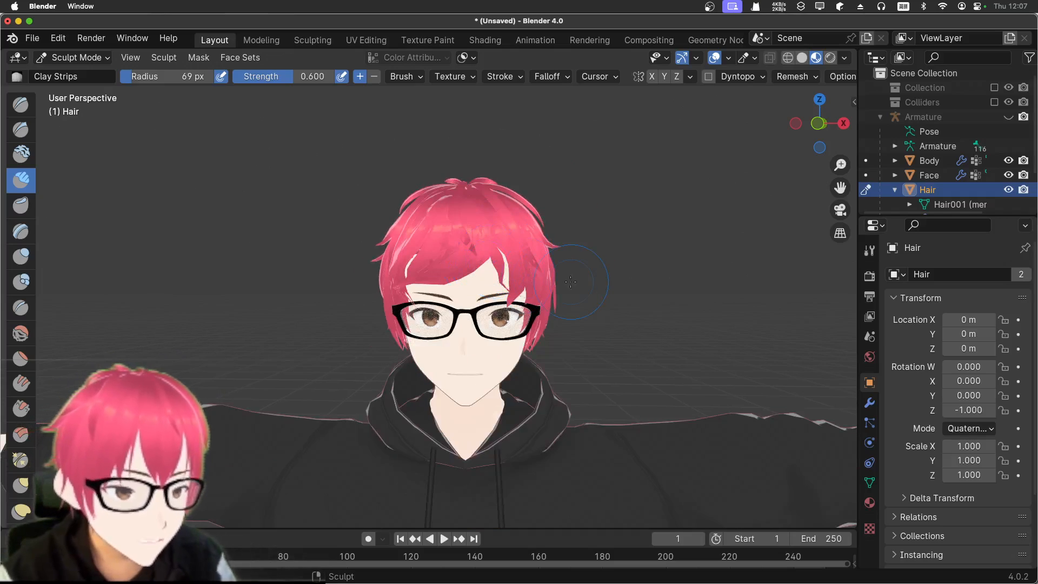
scroll(570, 281, "up", 4)
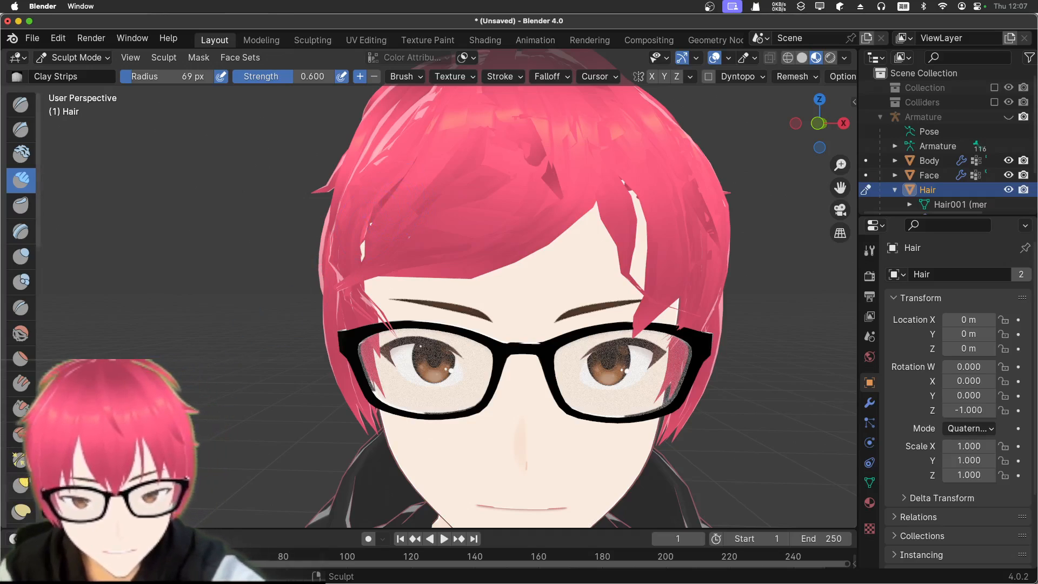
- Try pulling the crown and fringe hair outward and down with the Snake Hook brush at 69 px radius and 1.000 strength
scroll(21, 271, "down", 4)
left_click(21, 447)
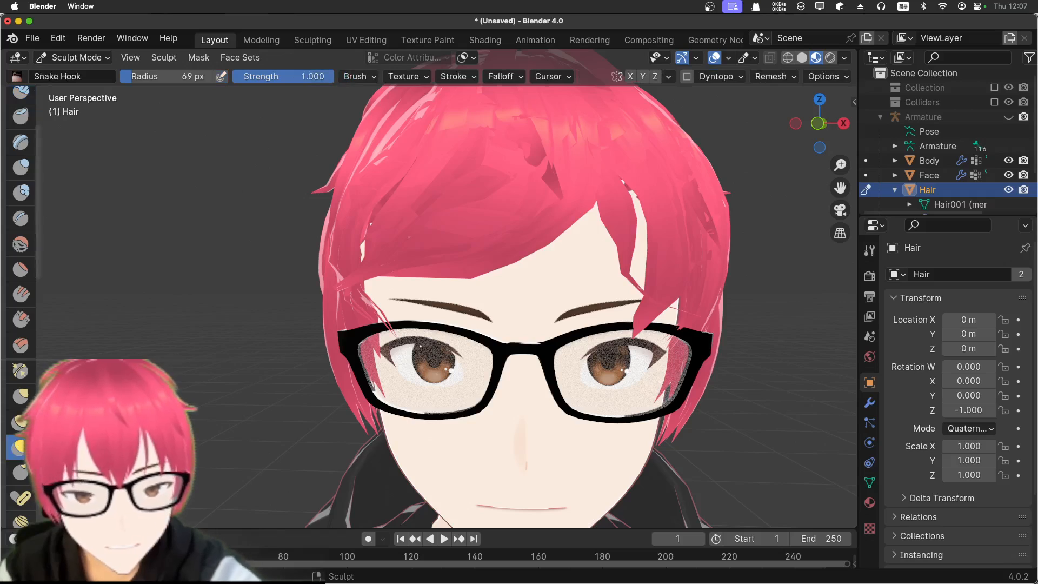
left_click_drag(424, 167, 352, 283)
mouse_move(516, 140)
left_mouse_down()
mouse_move(483, 203)
mouse_move(554, 230)
left_mouse_up()
scroll(482, 203, "up", 4)
scroll(482, 203, "down", 7)
mouse_move(550, 181)
left_mouse_down()
mouse_move(569, 185)
mouse_move(520, 148)
left_mouse_up()
left_click_drag(411, 157, 352, 238)
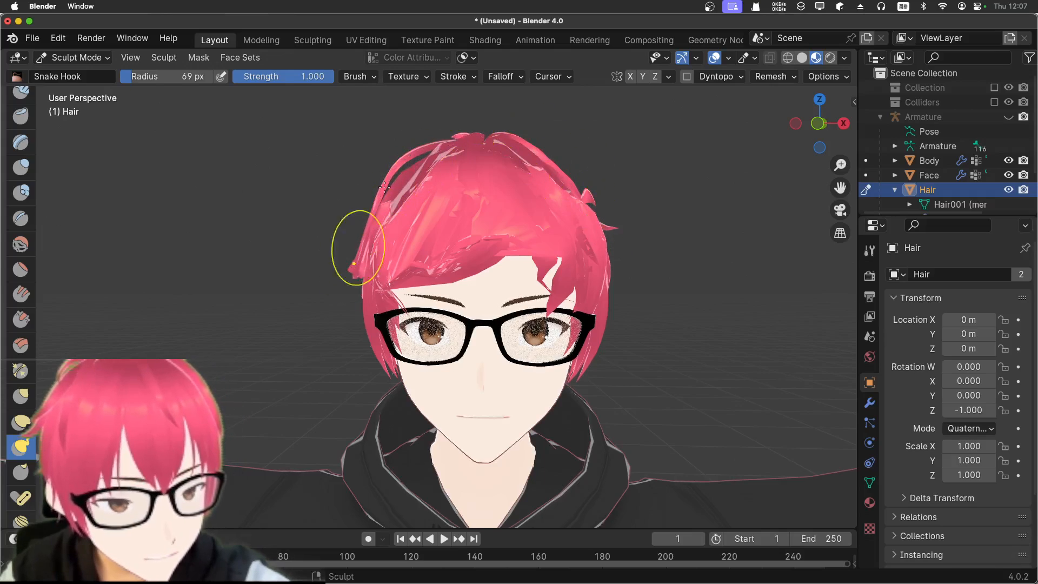
mouse_move(433, 150)
left_mouse_down()
mouse_move(379, 232)
mouse_move(364, 292)
left_mouse_up()
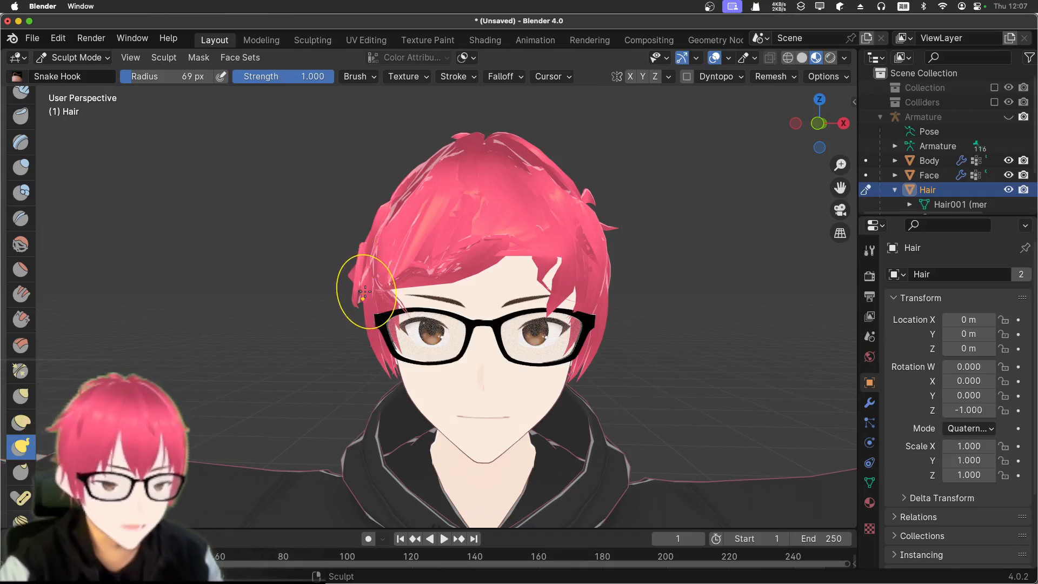
- Undo the Snake Hook, Clay Strips and Inflate strokes back to the smooth swept fringe
key("super+z")
key("super+z")
key("super+z")
key("super+z")
key("super+z")
key("super+z")
key("super+z")
key("super+z")
key("super+z")
key("super+z")
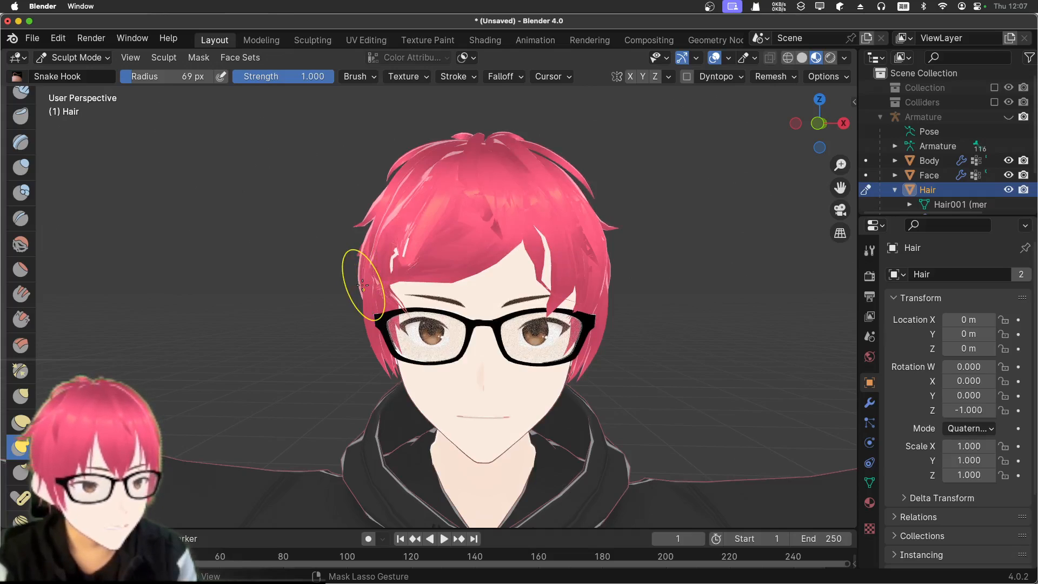
key("super+z")
key("super+z")
key("super+z")
key("super+z")
key("super+z")
key("super+z")
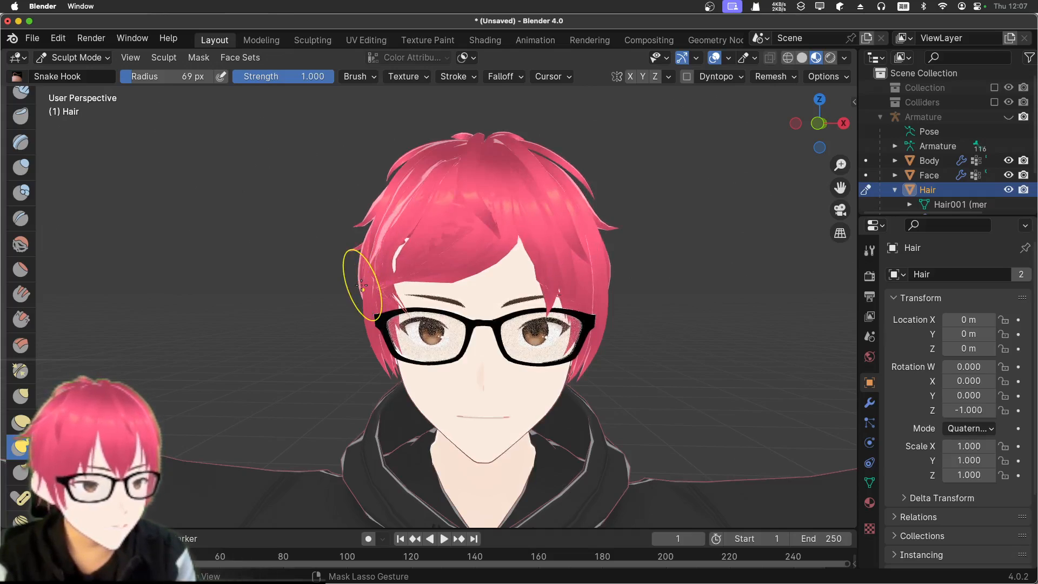
key("super+z")
key("super+z")
key("super+z")
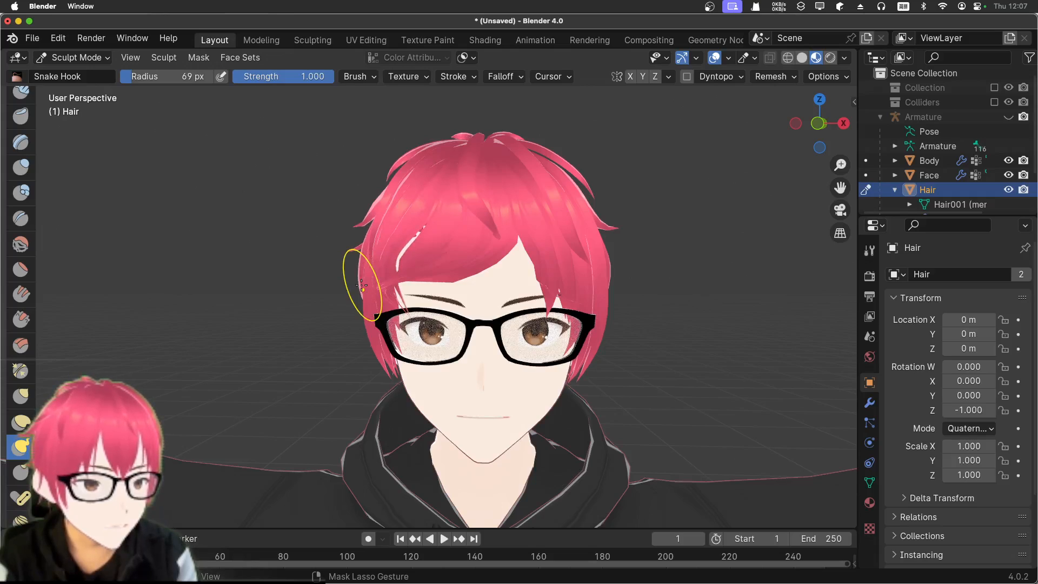
- Thicken the fringe with Inflate/Deflate at 0.500 strength to close its gap, and nudge the strands beside the parting with Grab at 116 px radius
key("g")
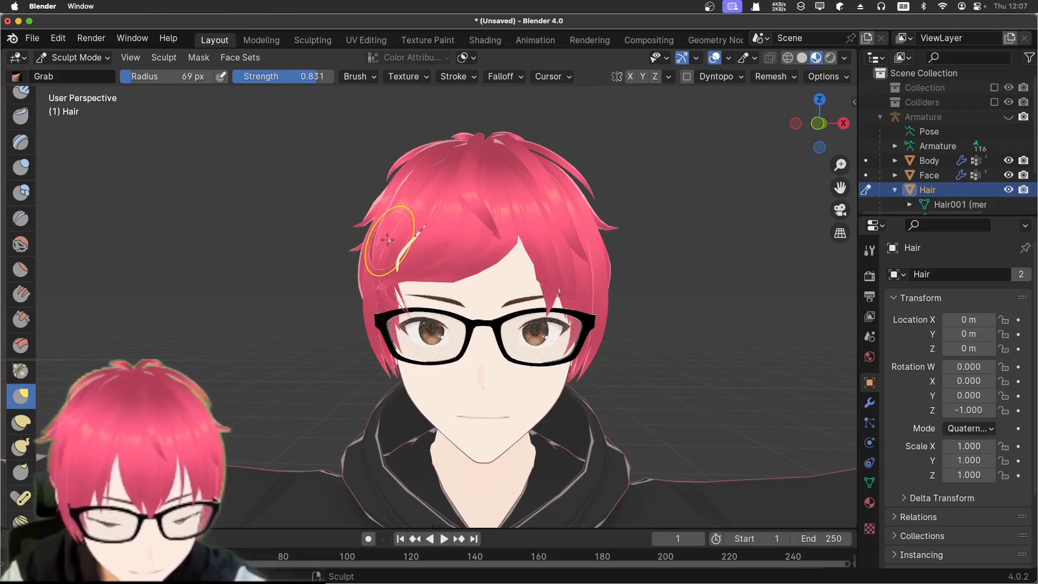
left_click(21, 168)
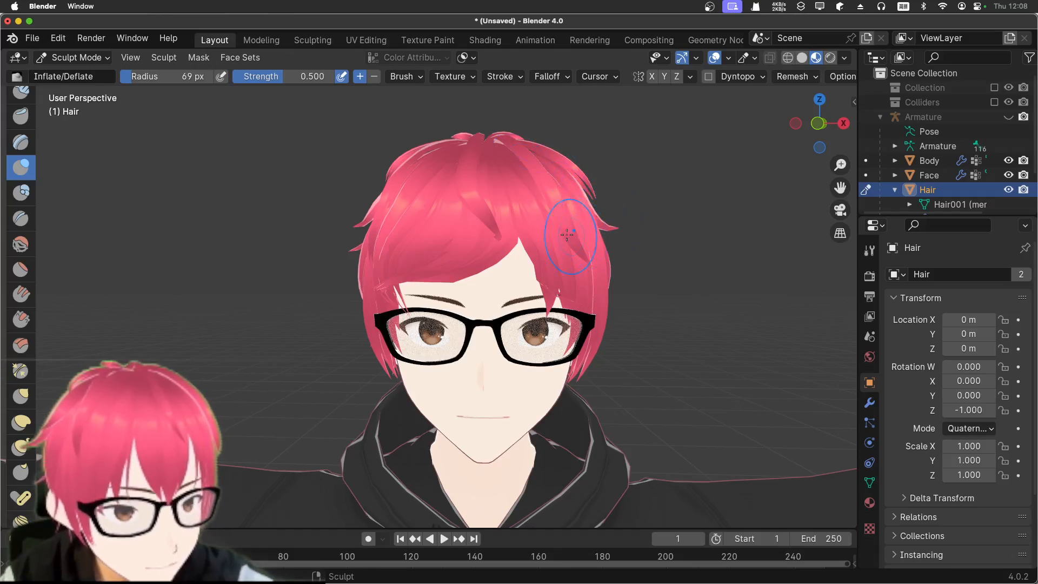
key("g")
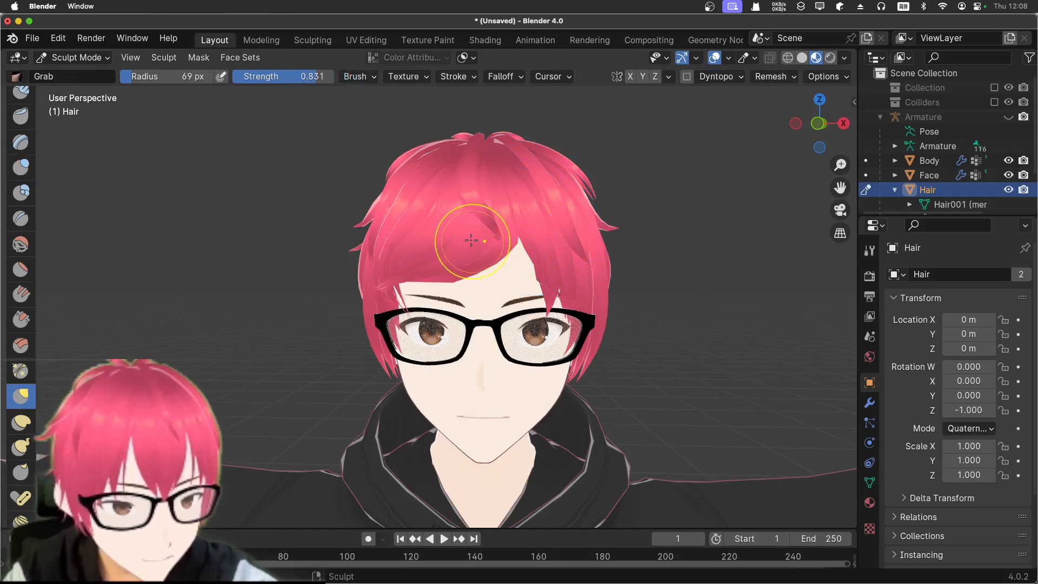
key("f")
left_click(477, 222)
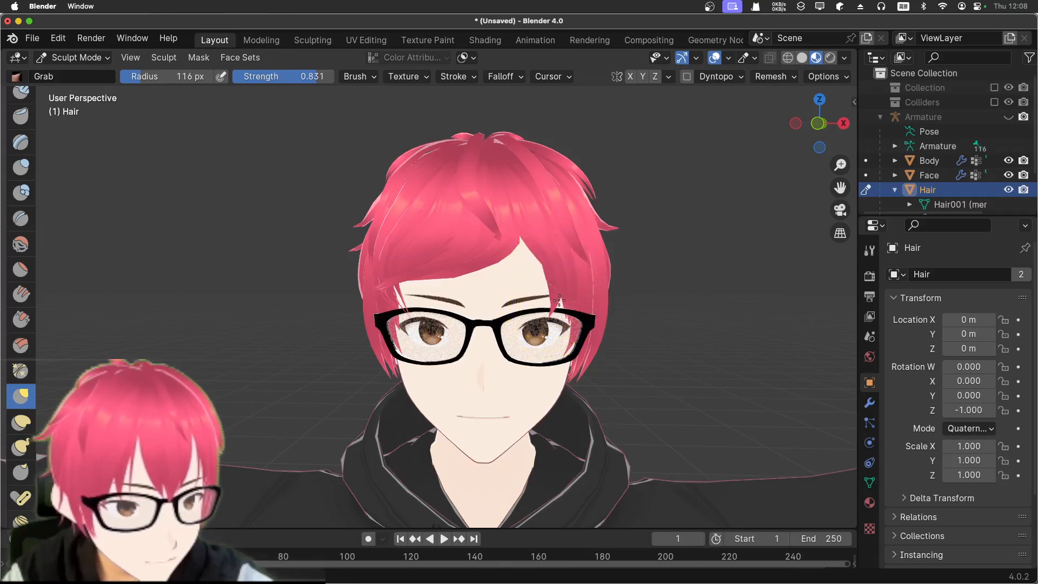
left_click_drag(559, 300, 566, 299)
left_click_drag(475, 257, 493, 266)
left_click_drag(493, 259, 509, 269)
left_click_drag(509, 244, 512, 251)
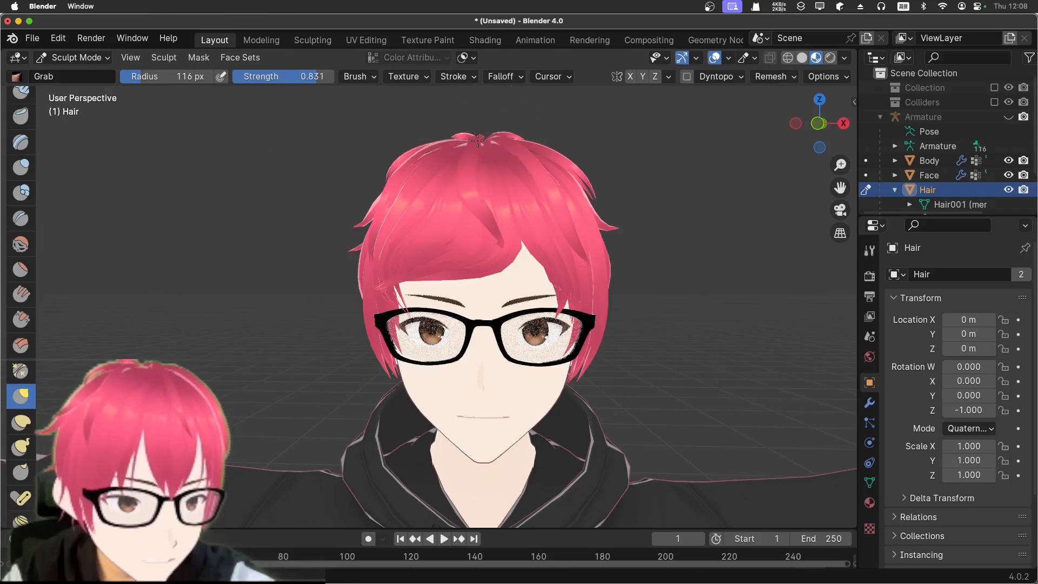
- Pull the hair at the crown sideways with the Grab brush, and reduce the brush radius to 74 px
left_click_drag(513, 137, 462, 132)
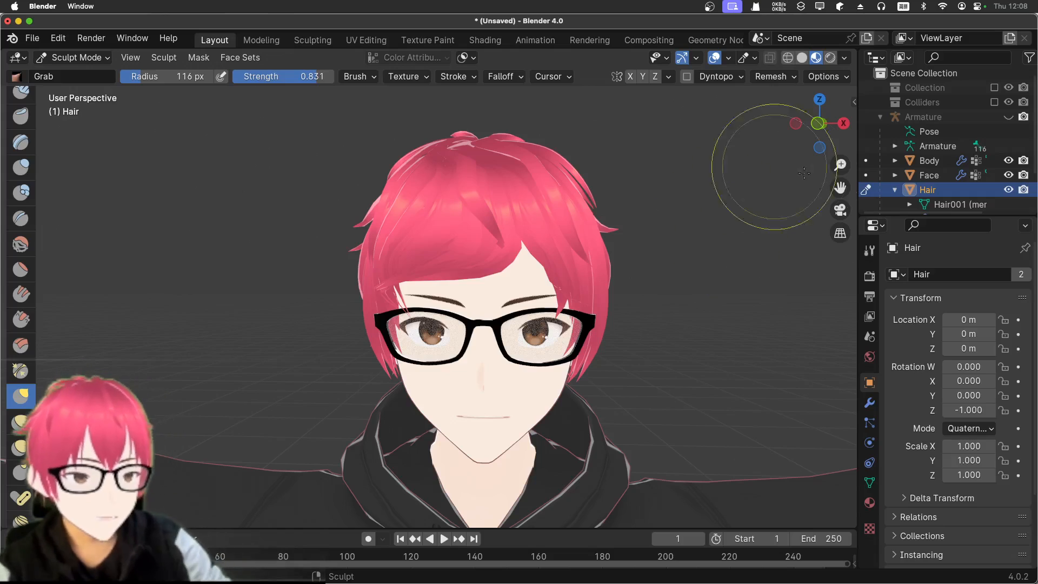
scroll(670, 346, "down", 5)
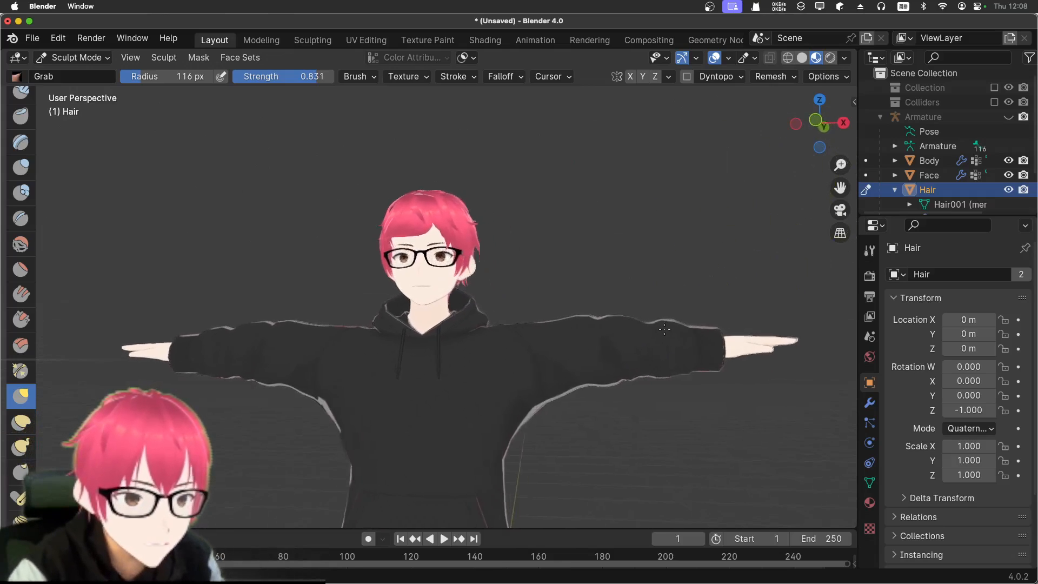
middle_click_drag(664, 330, 545, 348)
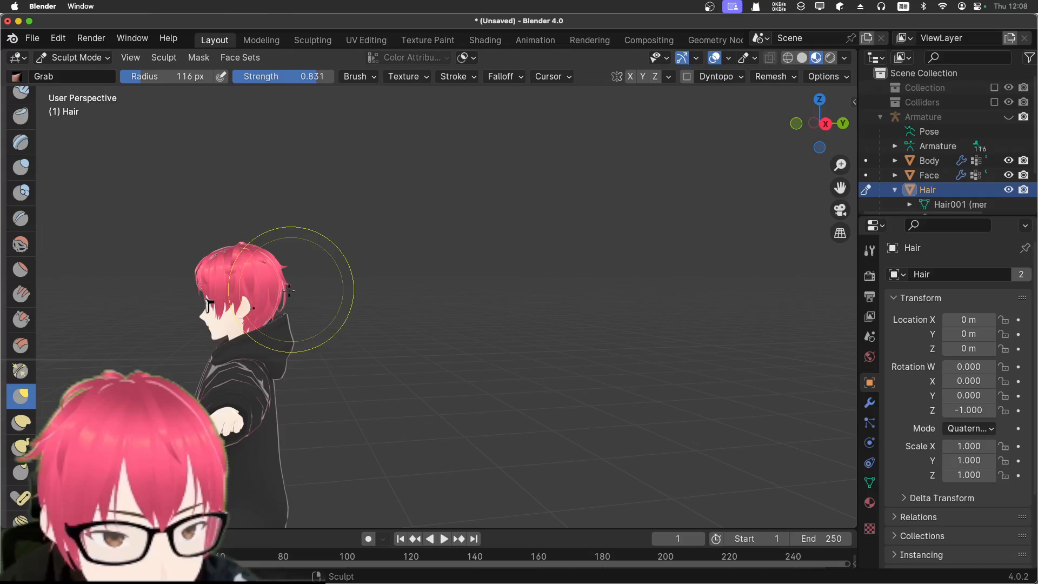
key("f")
left_click(270, 308)
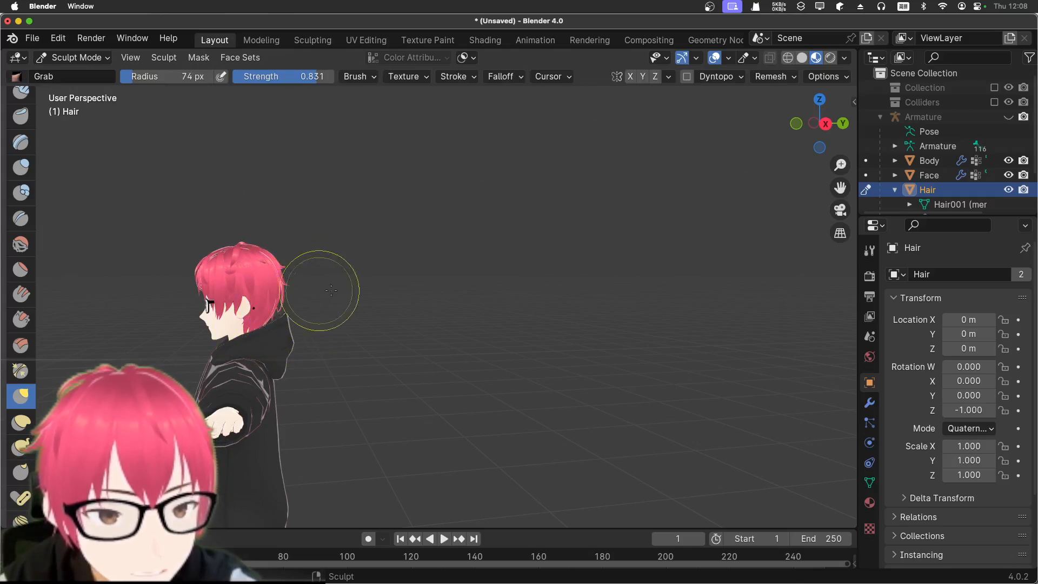
- Examine the restyled hair up close and on the full figure from several angles
mouse_move(273, 274)
middle_mouse_down()
mouse_move(420, 265)
mouse_move(504, 243)
mouse_move(429, 266)
middle_mouse_up()
scroll(429, 267, "up", 5)
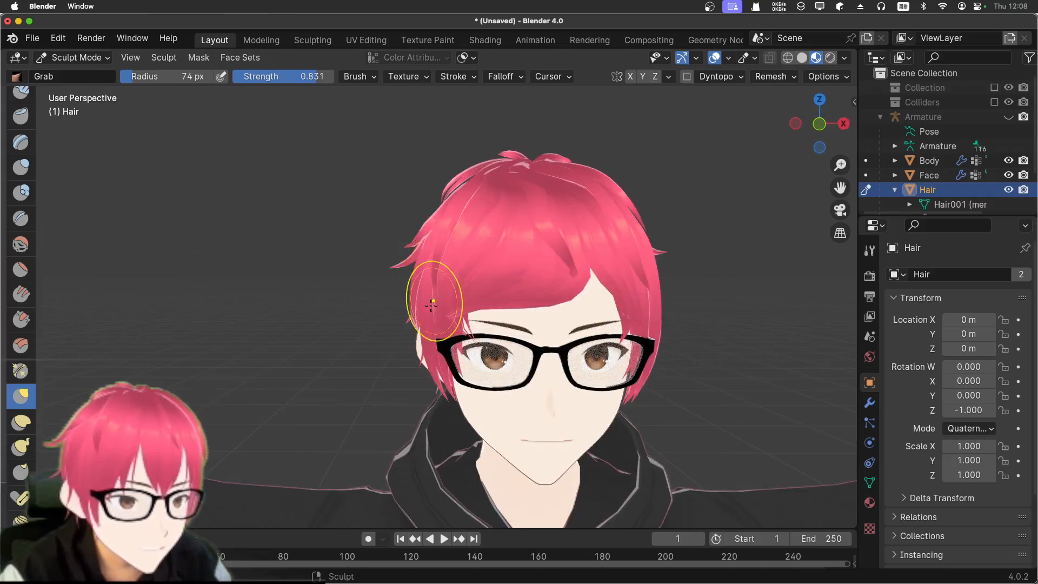
middle_click_drag(431, 306, 407, 285)
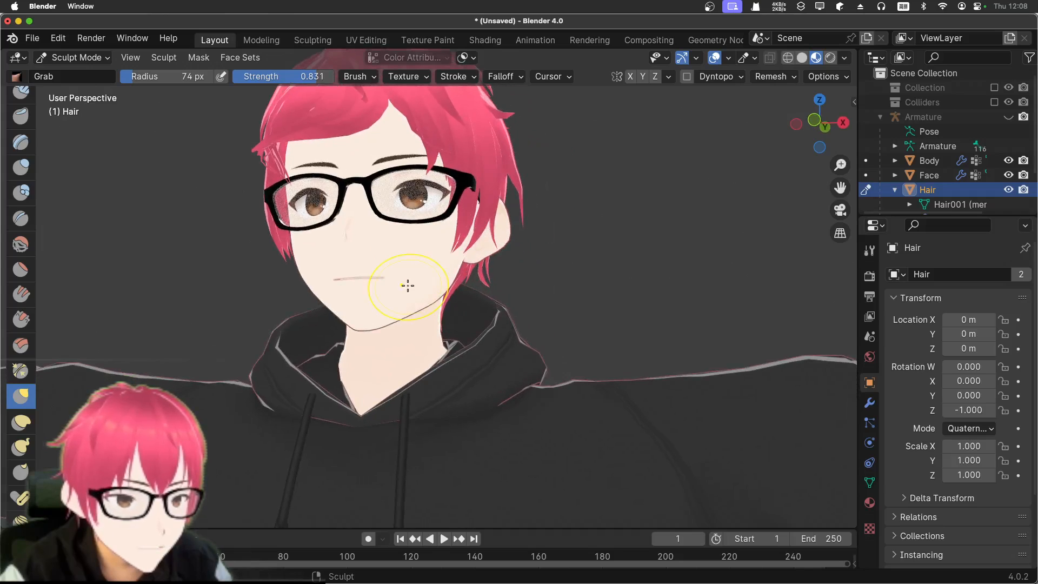
scroll(408, 285, "down", 5)
scroll(416, 303, "down", 2)
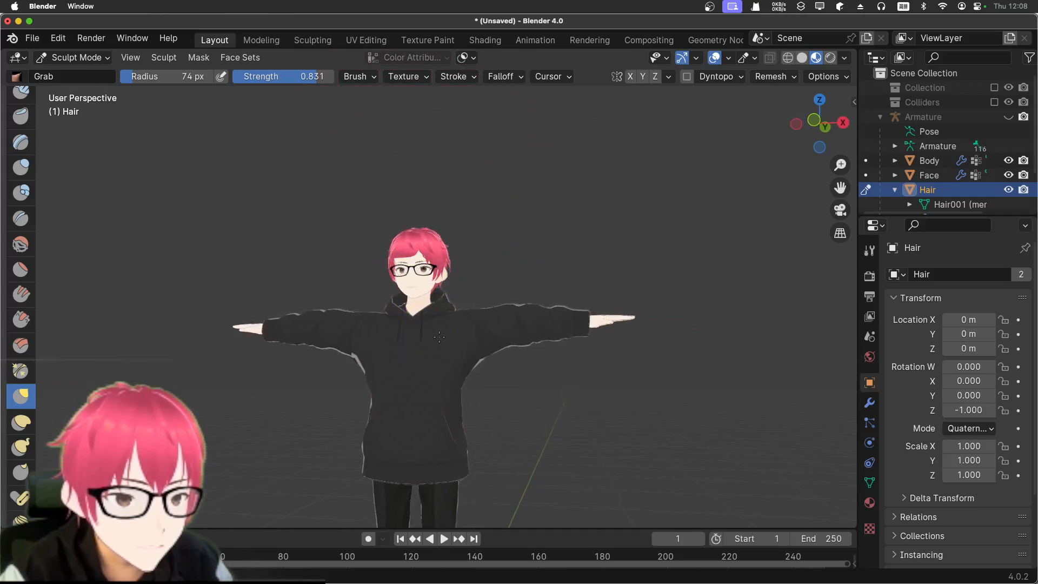
middle_click_drag(439, 338, 433, 354)
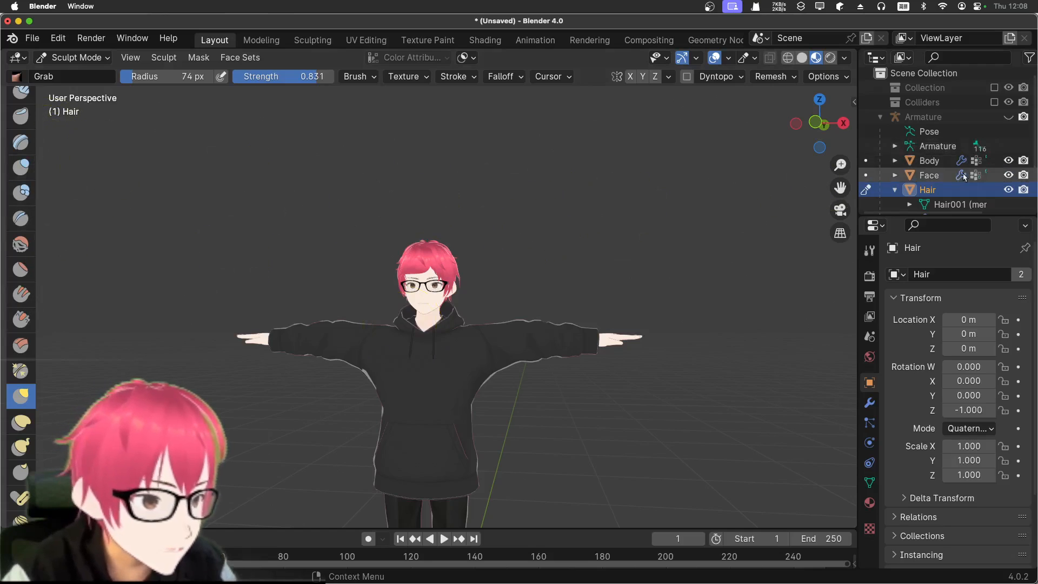
scroll(928, 190, "down", 2)
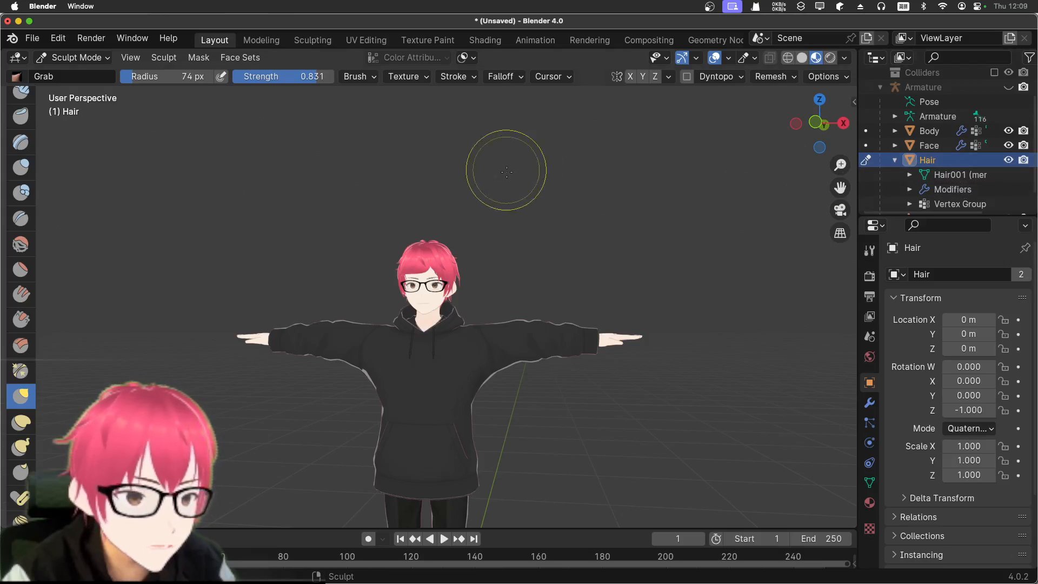
scroll(507, 171, "up", 1)
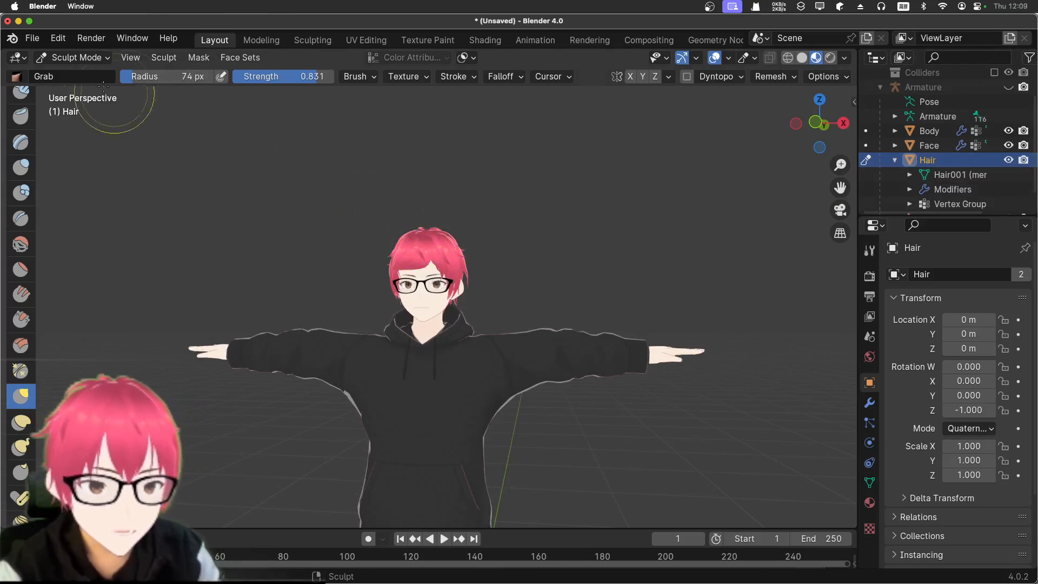
- Try adding a plane primitive to the Hair mesh in Edit Mode, and hide it from view
left_click(103, 61)
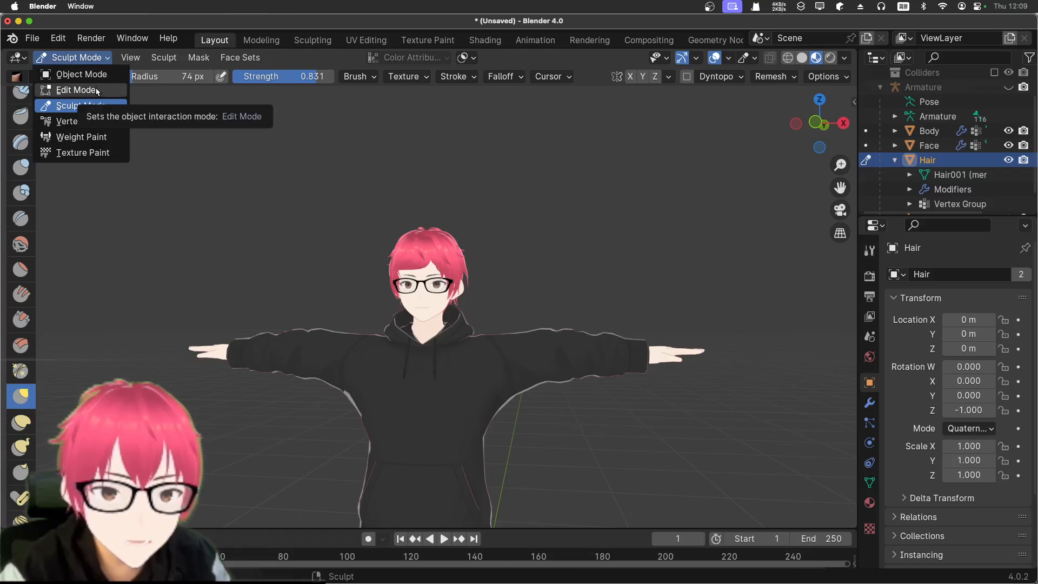
left_click(97, 90)
scroll(465, 145, "up", 2)
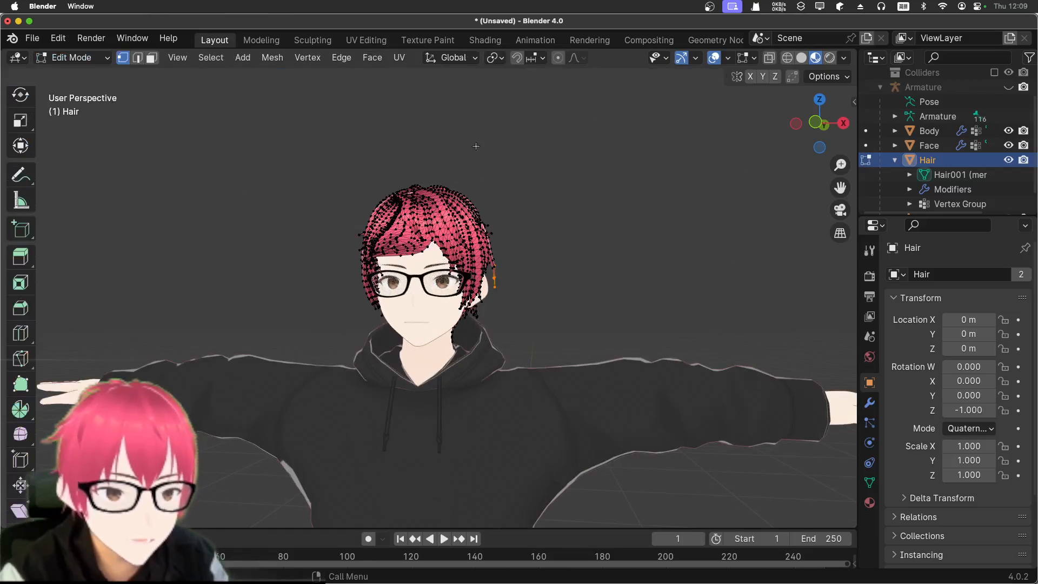
middle_click_drag(539, 154, 533, 189, "shift")
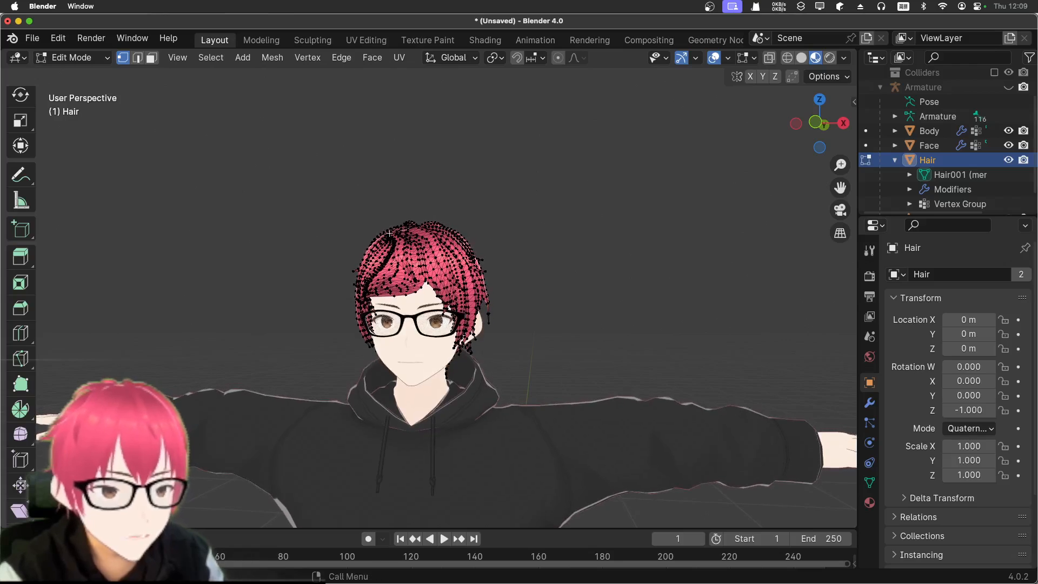
key("shift+a")
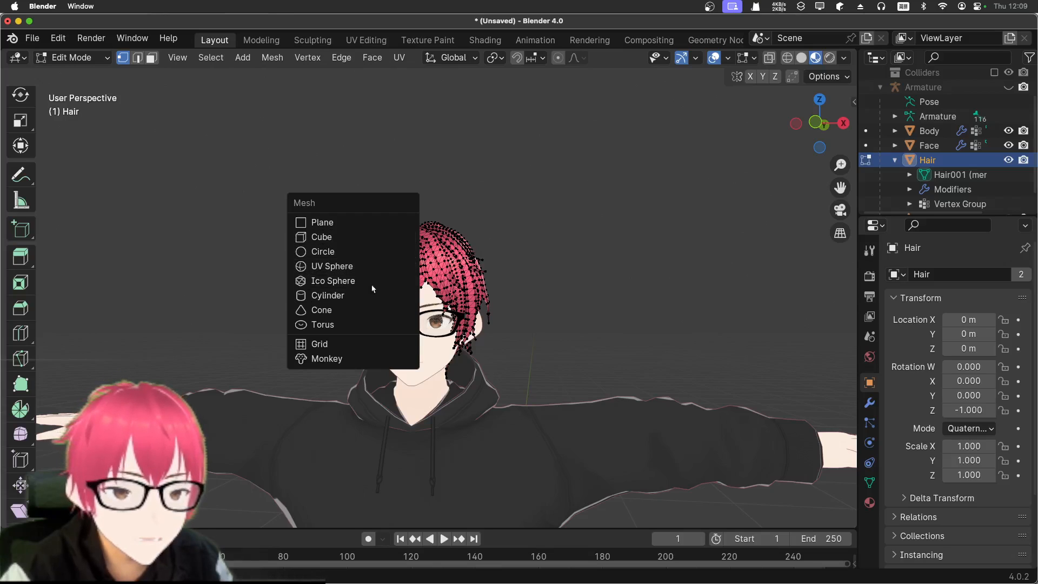
left_click(375, 224)
scroll(464, 240, "up", 3)
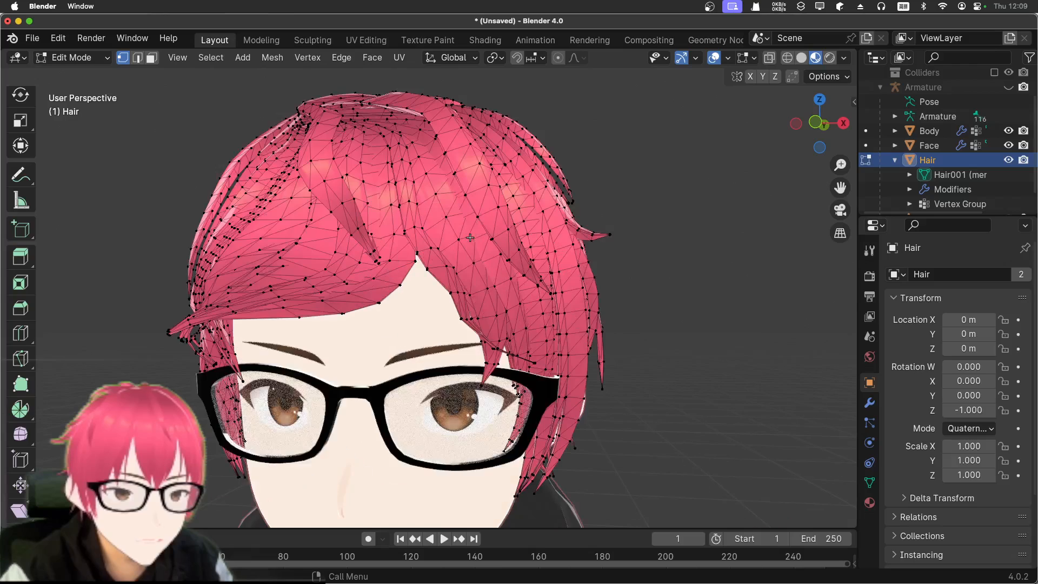
scroll(468, 237, "down", 10)
scroll(469, 237, "down", 3)
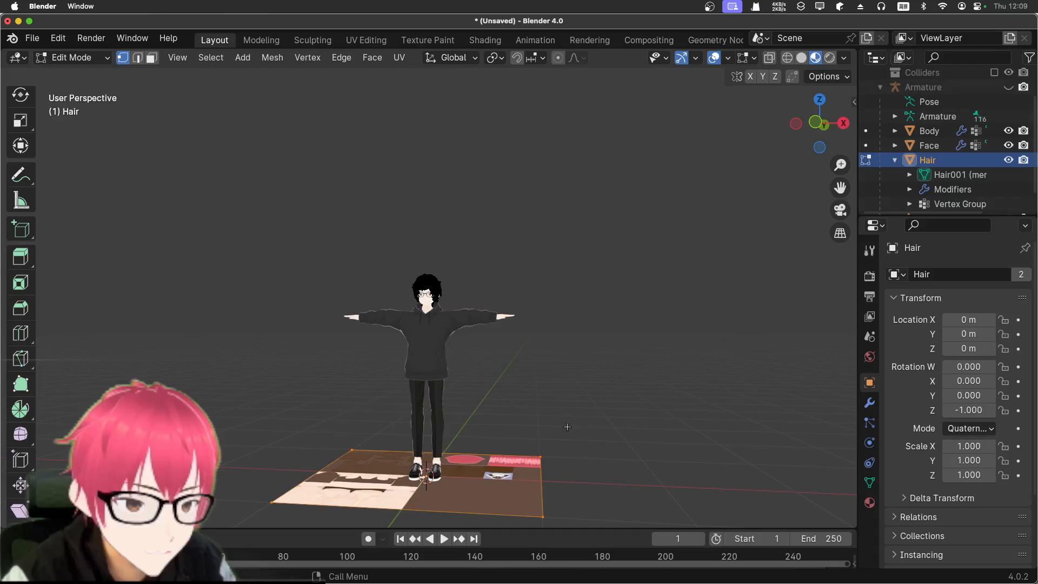
scroll(564, 430, "up", 1)
scroll(546, 459, "down", 1)
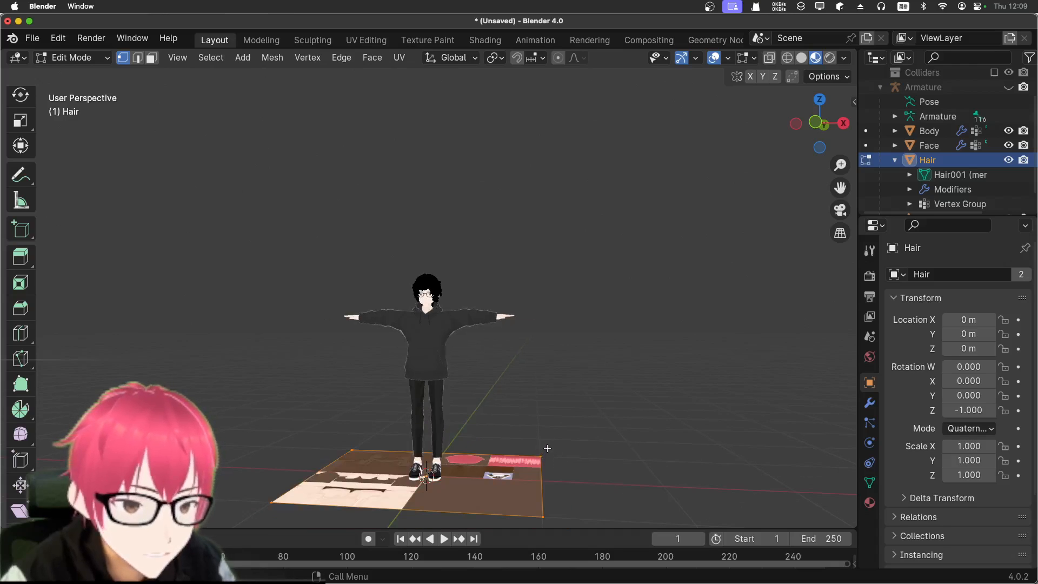
key("h")
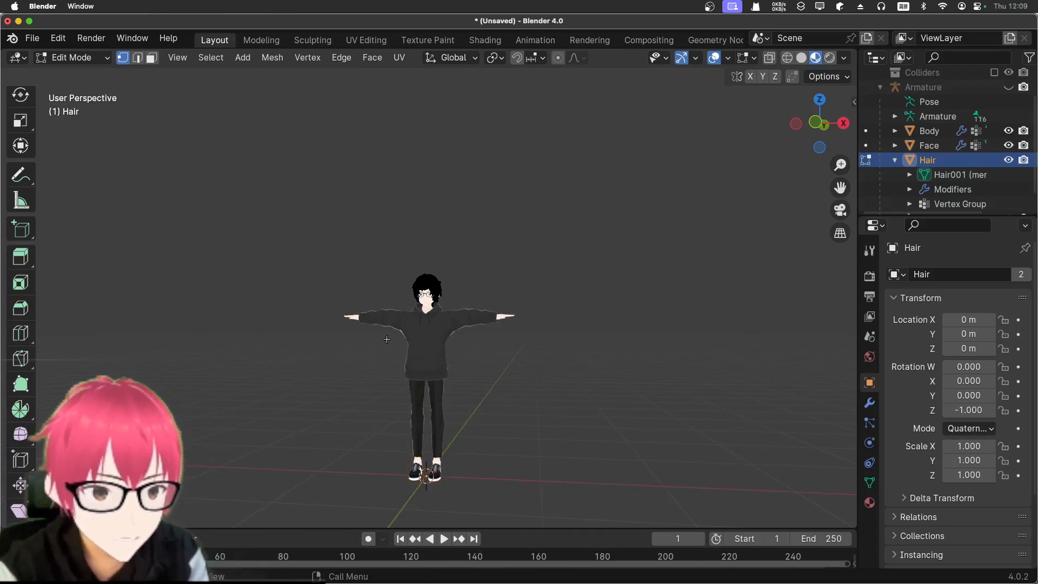
- Try adding a cube primitive to the Hair mesh, and undo the addition
scroll(386, 339, "up", 7)
key("shift+a")
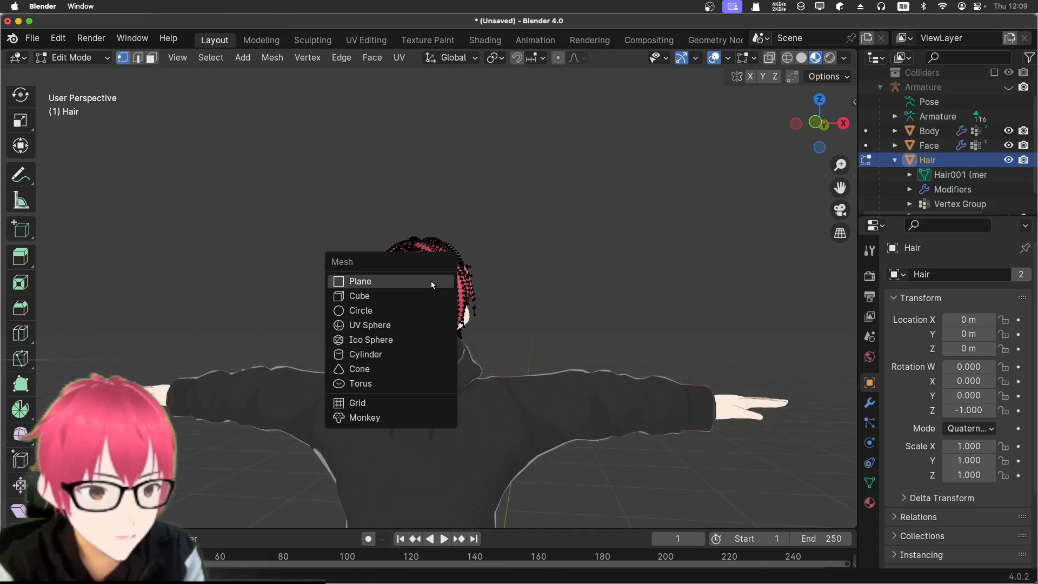
left_click(360, 296)
scroll(424, 348, "down", 6)
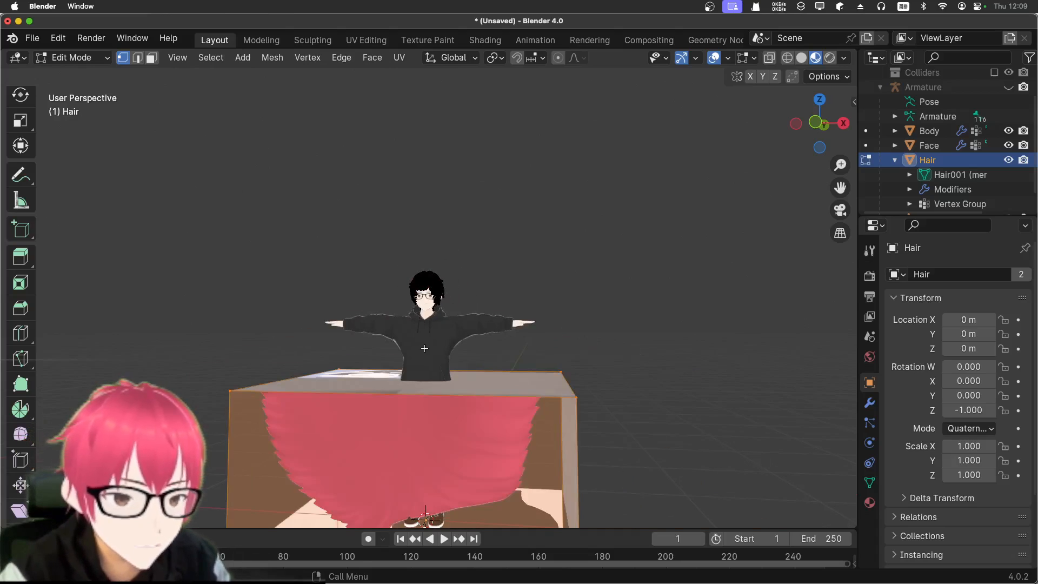
scroll(425, 347, "down", 3)
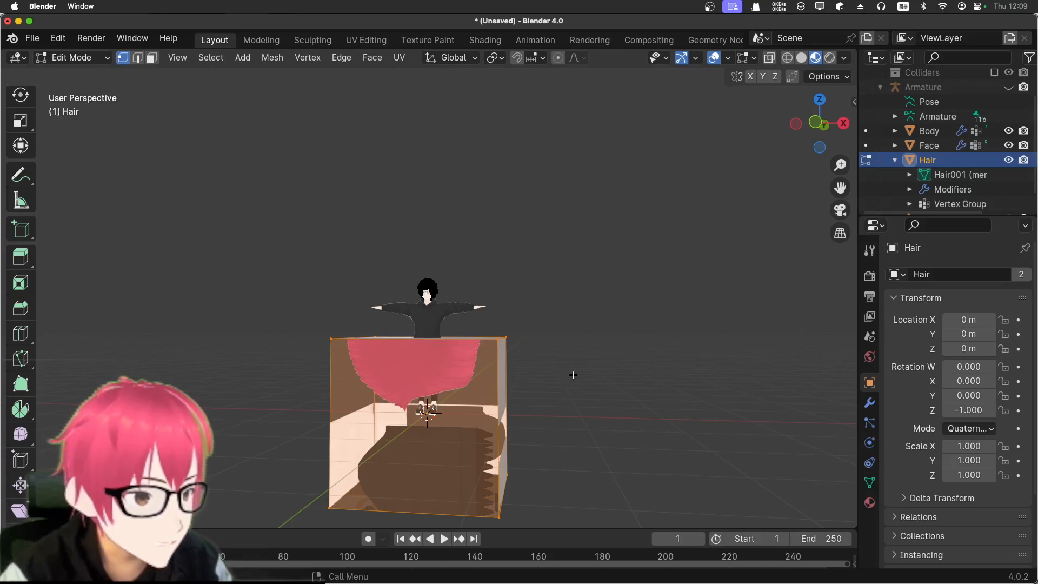
middle_click_drag(573, 374, 569, 403)
key("super+z")
scroll(562, 292, "up", 6)
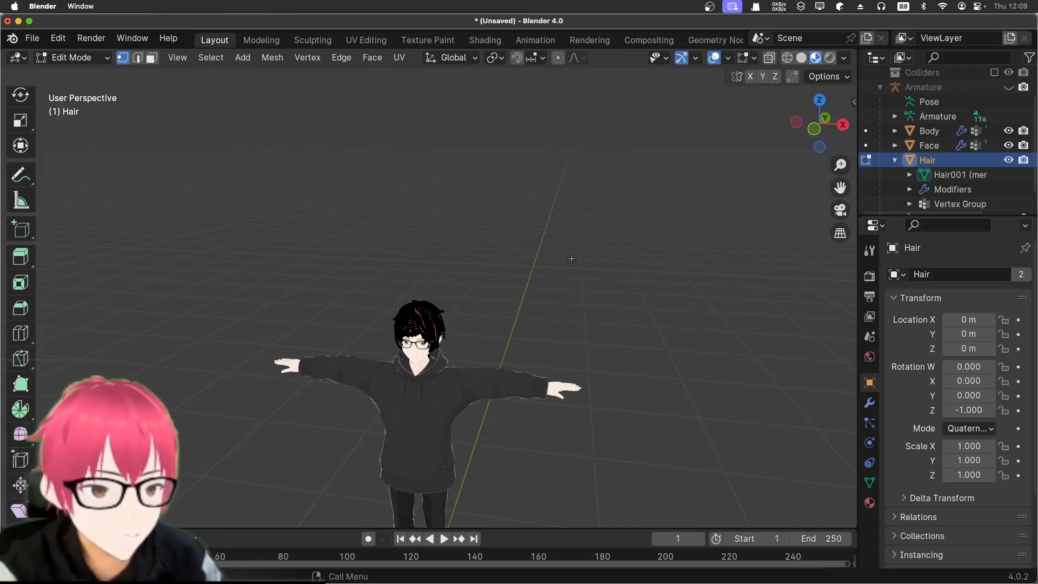
scroll(573, 276, "up", 3)
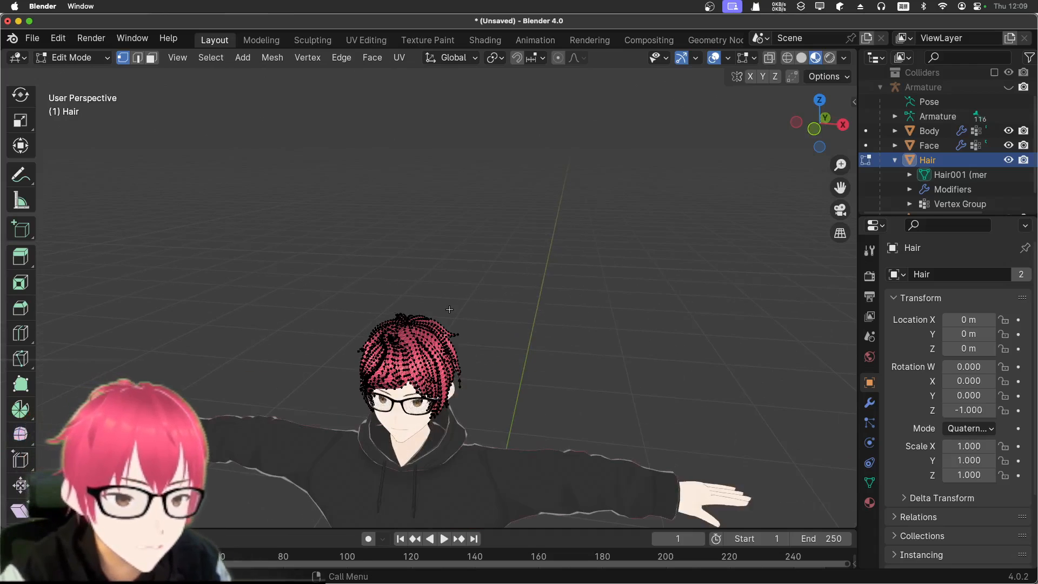
- Return the Hair mesh to Object Mode
key("Tab")
scroll(410, 346, "up", 4)
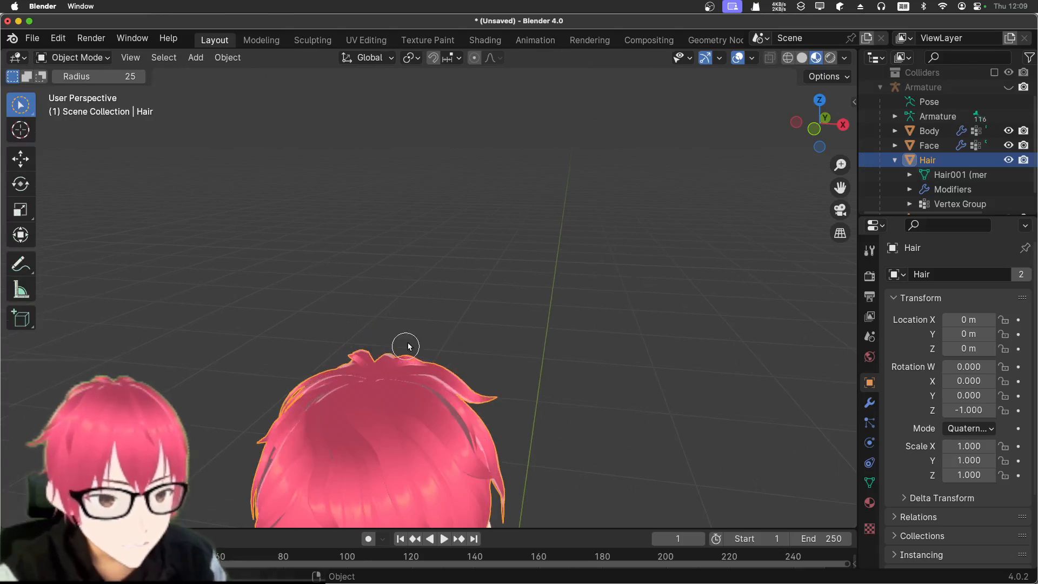
middle_click_drag(509, 402, 451, 330)
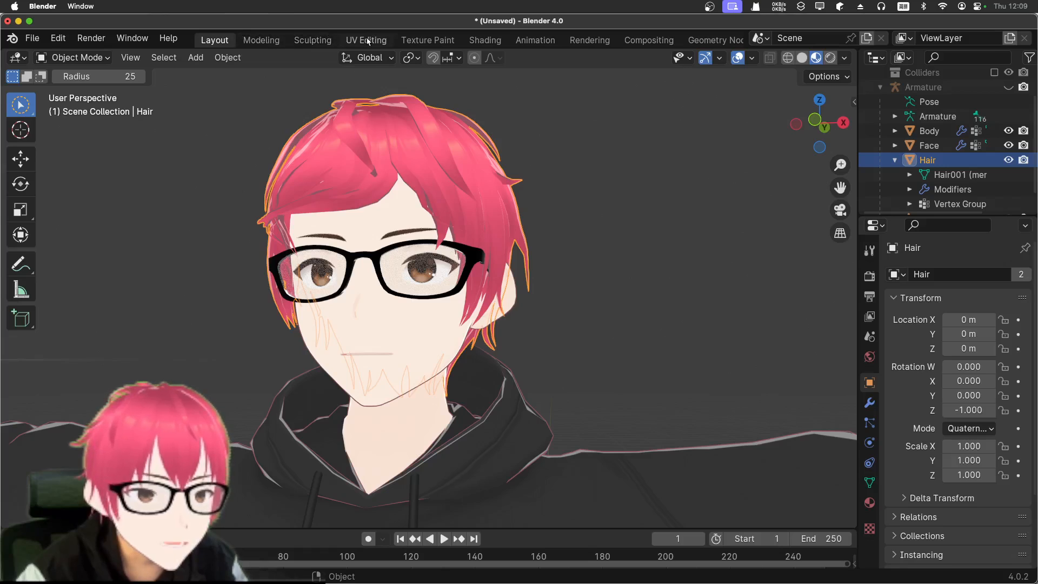
- Look into the Texture Paint workspace, return to Layout and deselect the hair
left_click(400, 41)
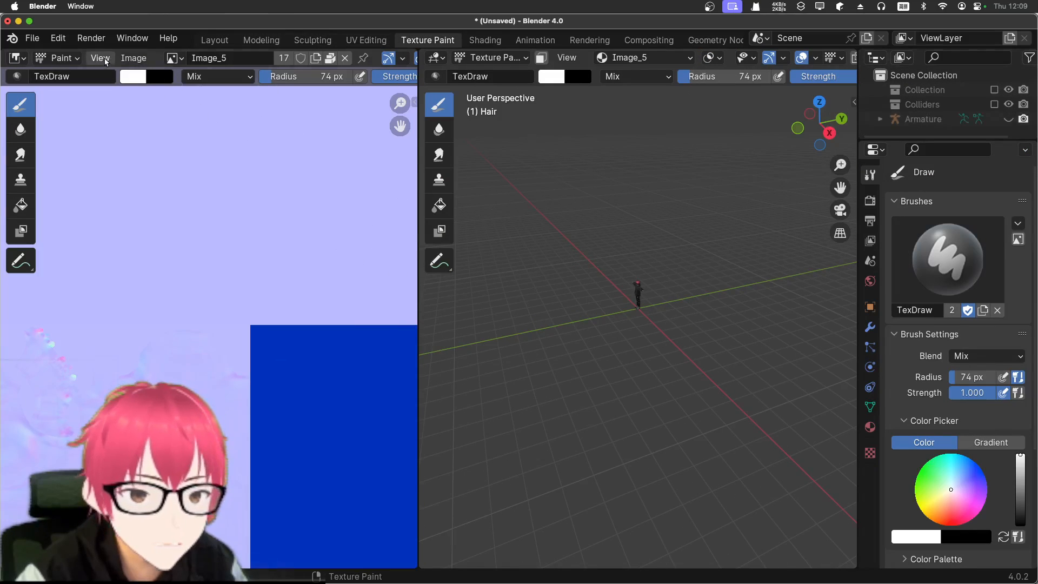
left_click(229, 41)
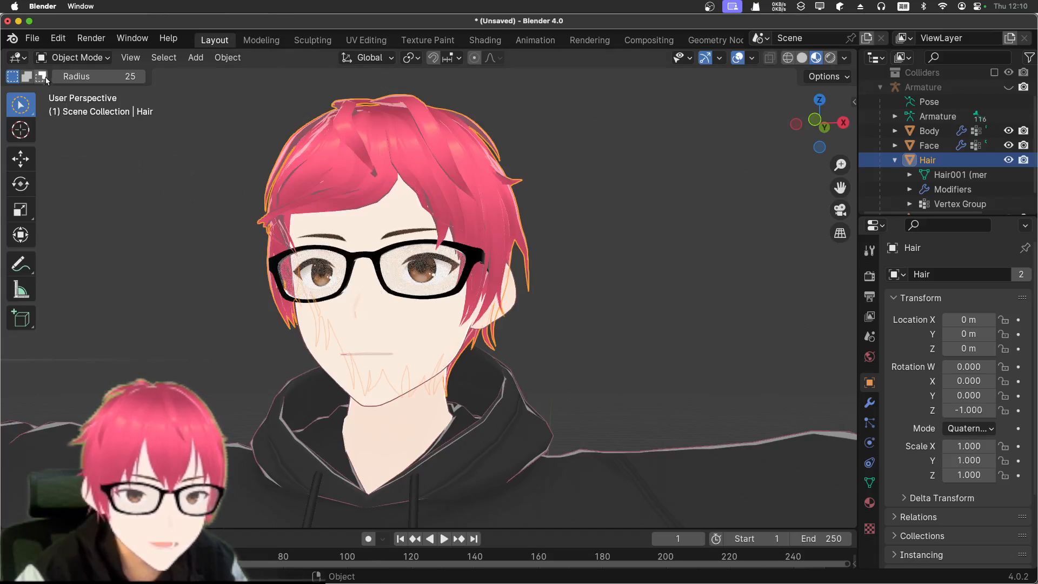
left_click(475, 58)
key("alt+a")
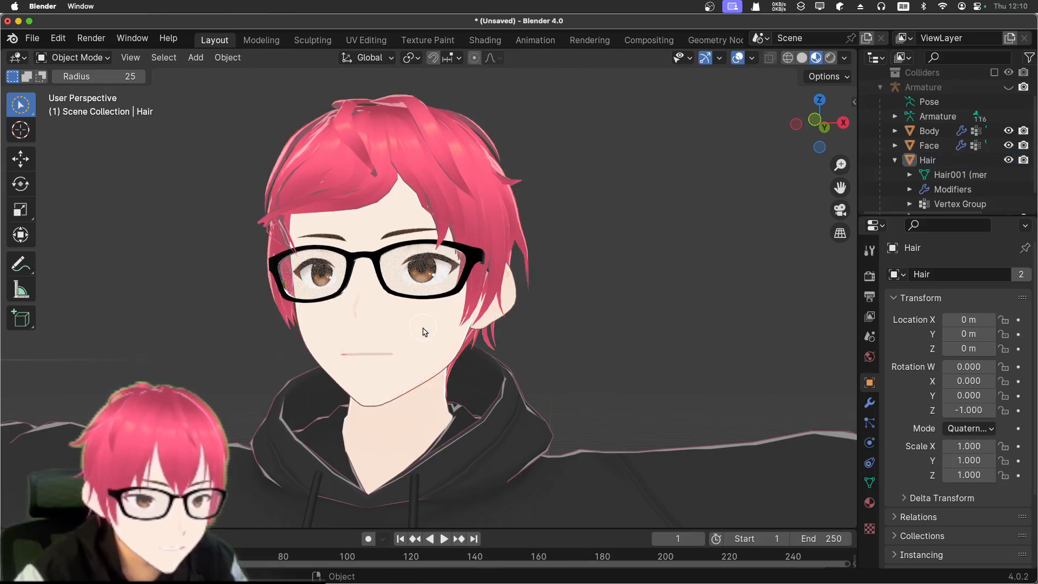
- Unhide the Armature and switch the Face mesh to Sculpt Mode
left_click(1008, 87)
scroll(971, 164, "down", 1)
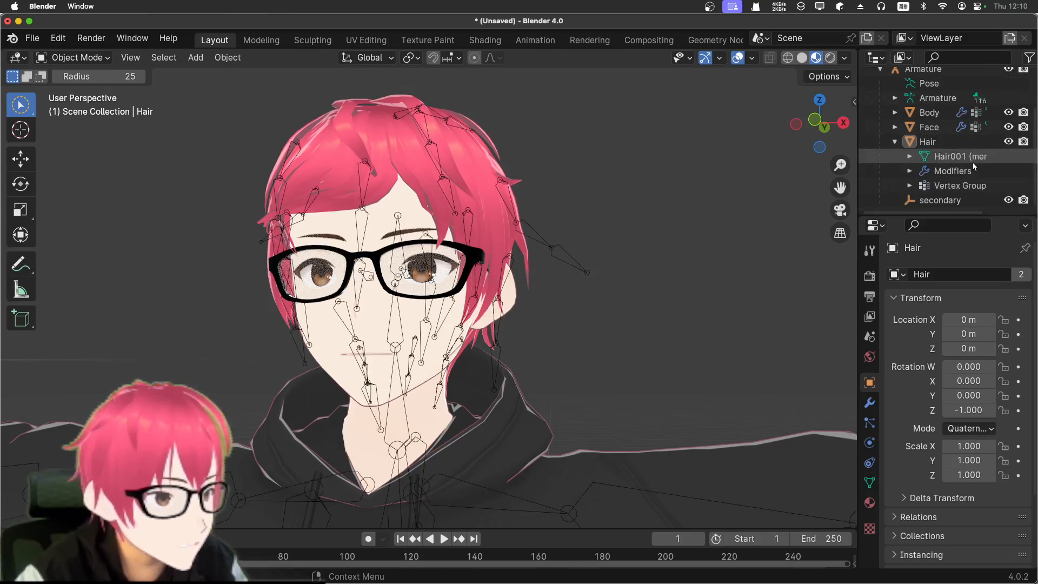
left_click(913, 129)
scroll(505, 145, "up", 6)
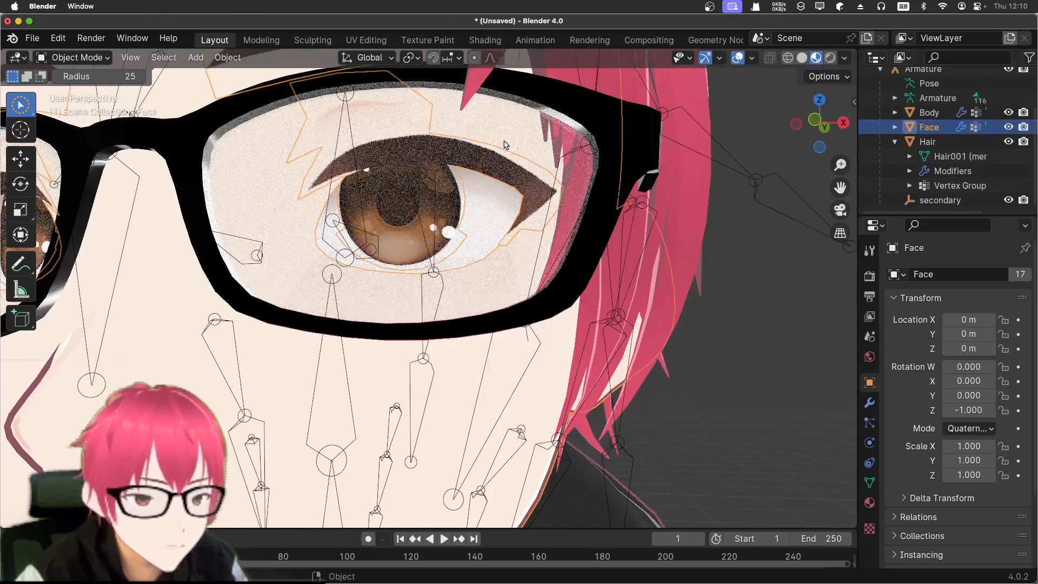
scroll(503, 145, "down", 6)
left_click(107, 57)
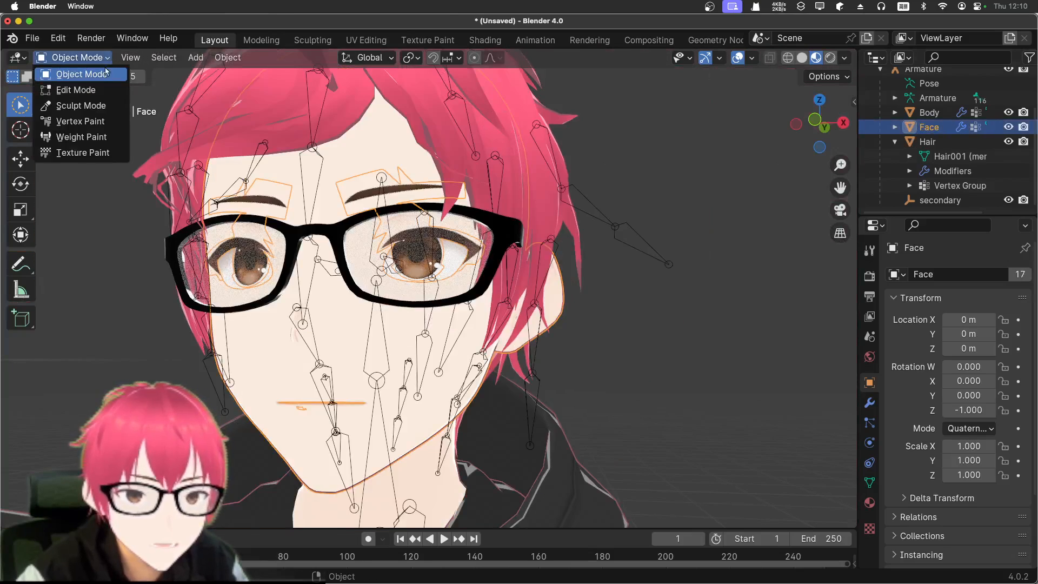
left_click(99, 105)
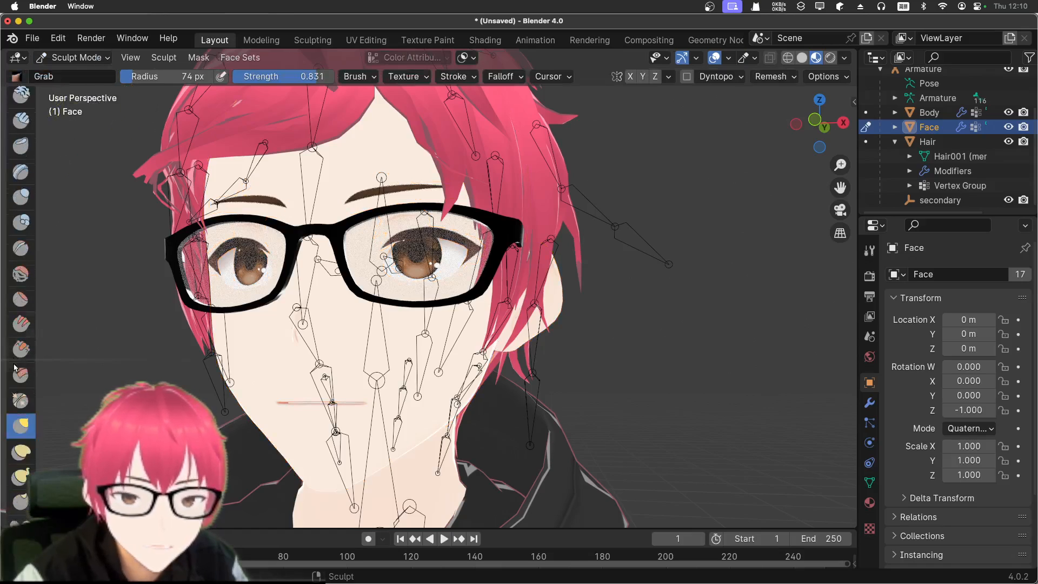
- Choose the Paint brush for the Face mesh and switch the viewport to Solid shading
mouse_move(36, 346)
left_mouse_down()
mouse_move(123, 344)
mouse_move(64, 341)
left_mouse_up()
left_click(18, 370)
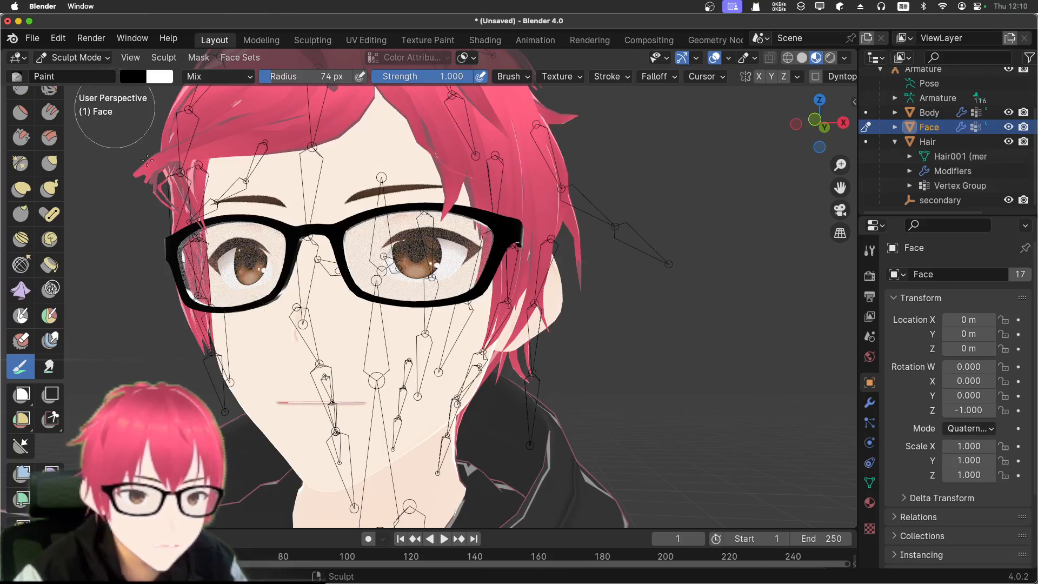
middle_click_drag(251, 349, 285, 345)
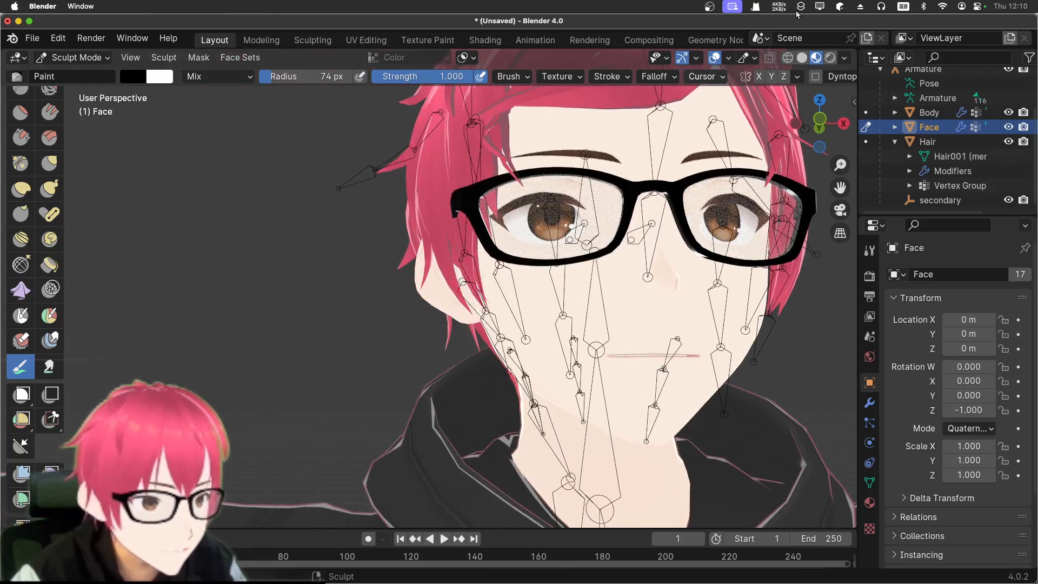
left_click(804, 58)
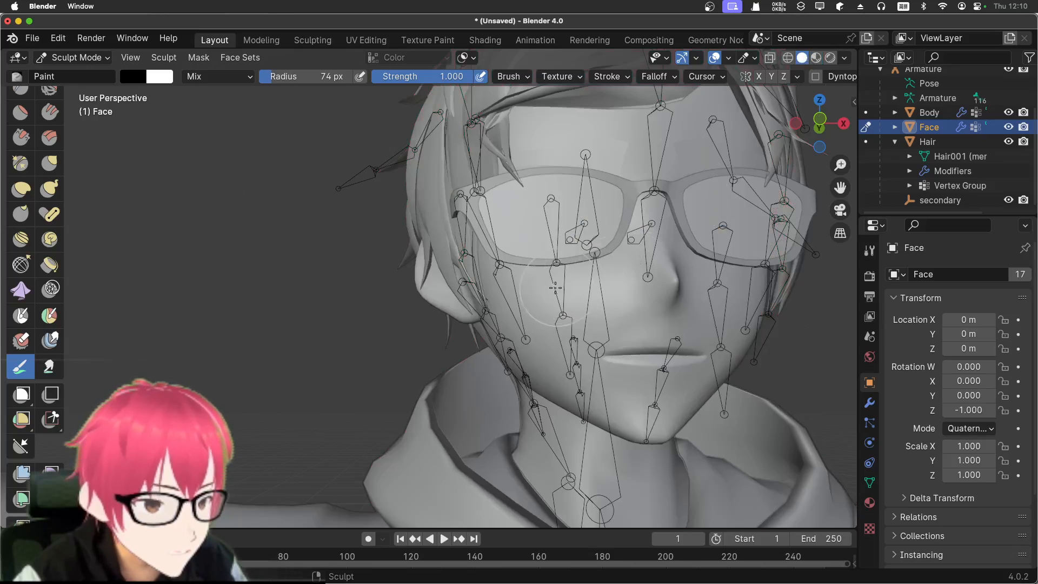
- Try a black Paint stroke on the cheek of the Face mesh, compare the viewport shading, and undo the stroke
mouse_move(555, 288)
left_mouse_down()
mouse_move(546, 303)
mouse_move(594, 294)
left_mouse_up()
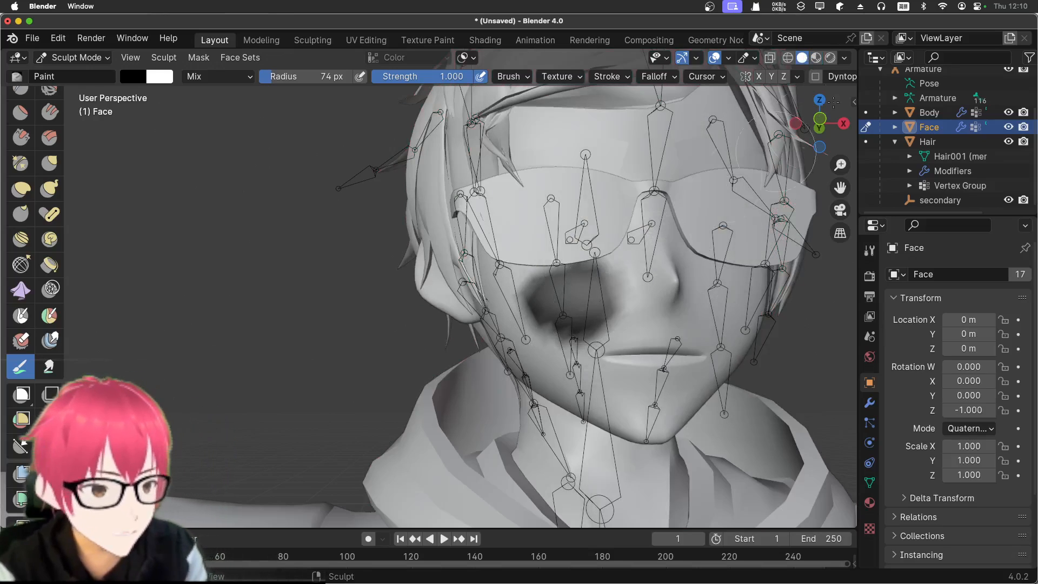
left_click(817, 58)
left_click(803, 58)
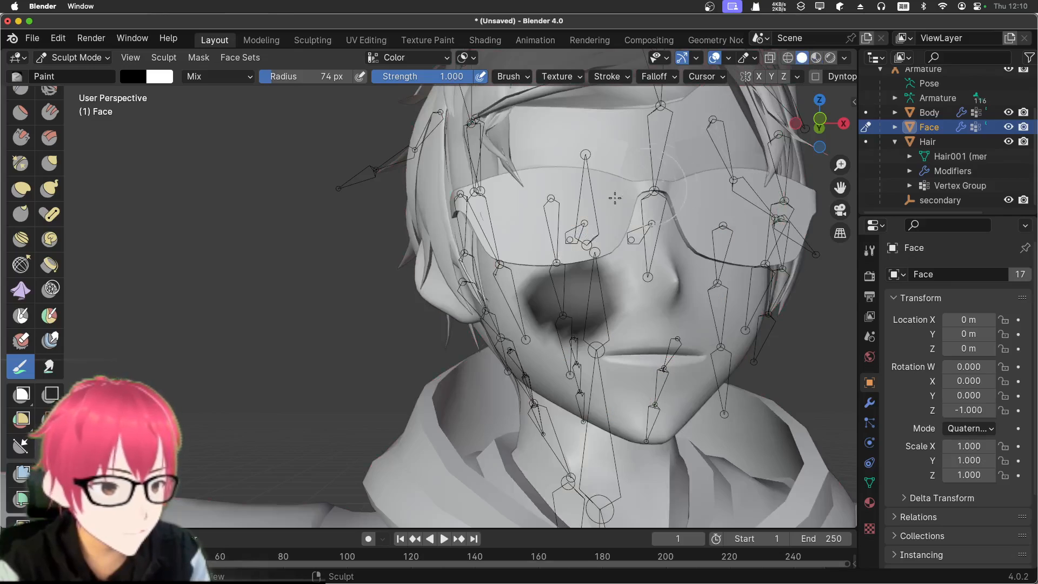
key("ctrl+z")
key("ctrl+z")
middle_click_drag(563, 241, 519, 273)
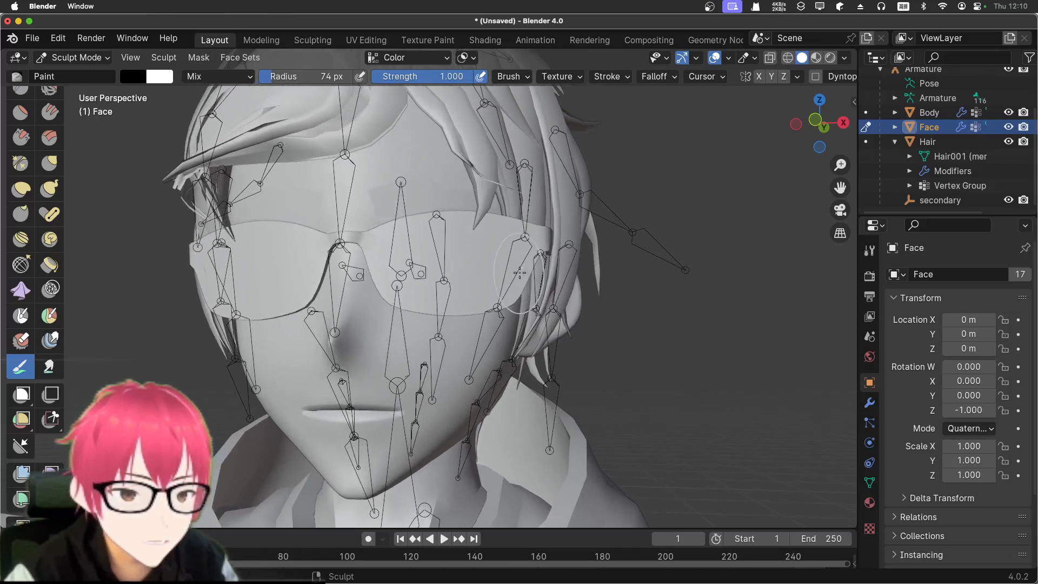
- Switch to the Texture Paint workspace and dab white paint beside the nose of the Face mesh
left_click(431, 44)
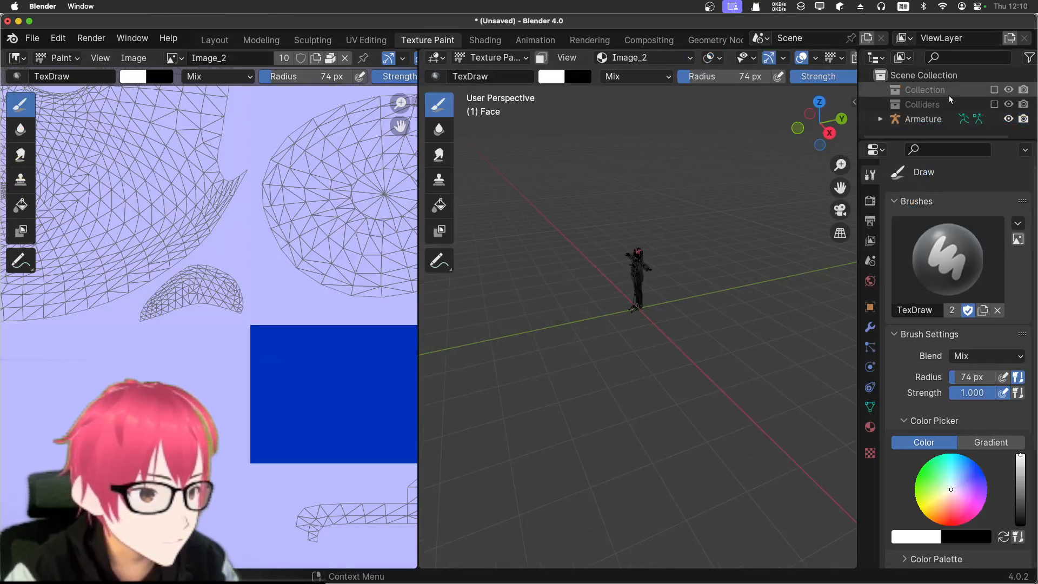
scroll(902, 119, "down", 3)
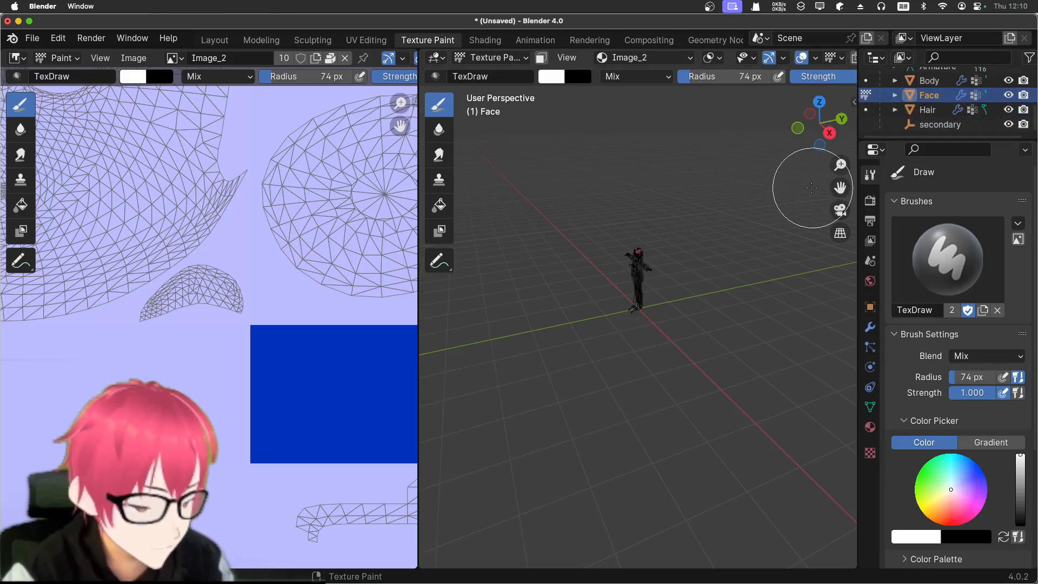
scroll(657, 269, "up", 3, "shift")
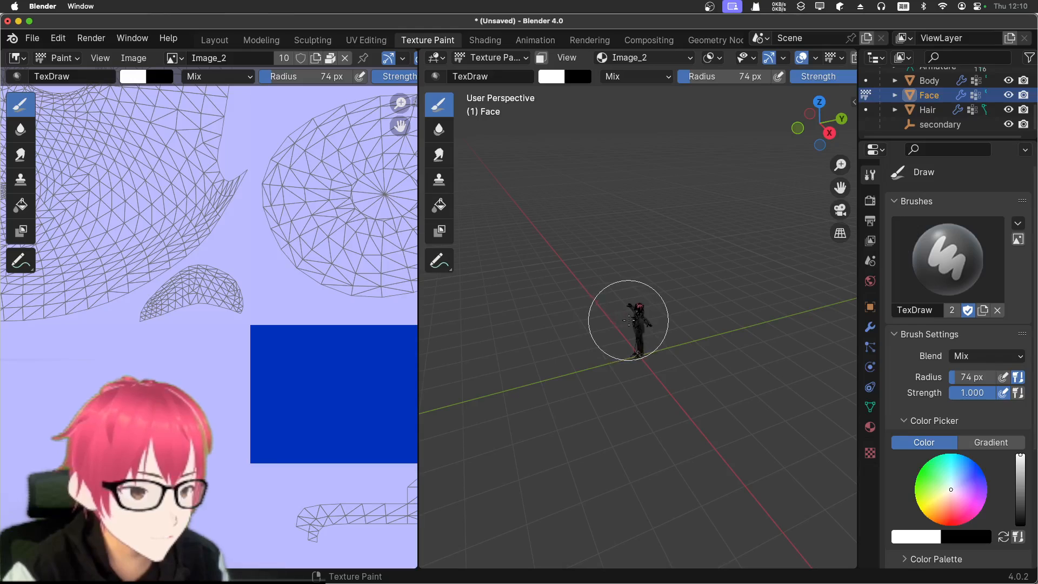
scroll(629, 320, "up", 10)
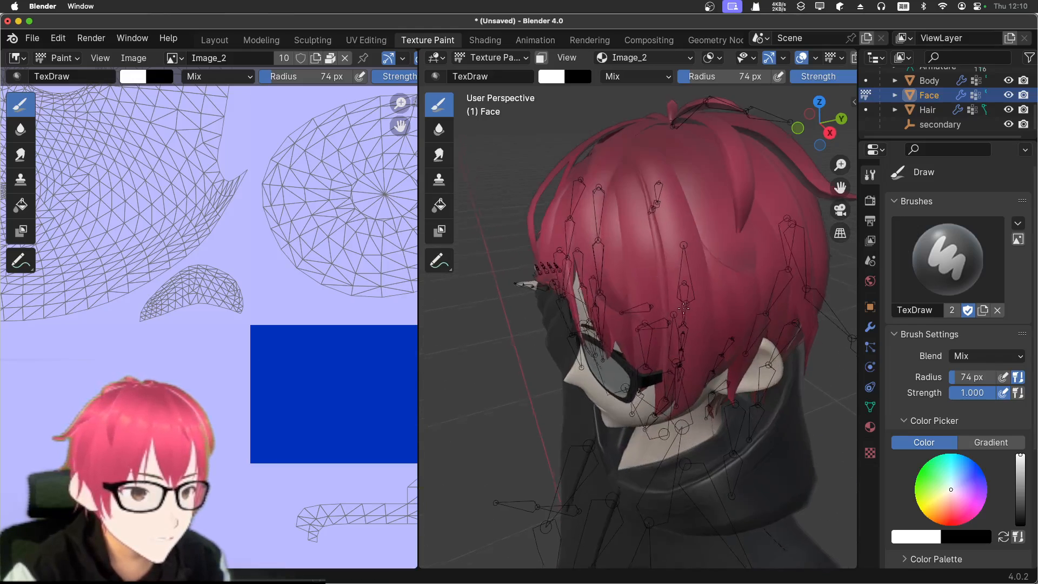
middle_click_drag(683, 308, 725, 355)
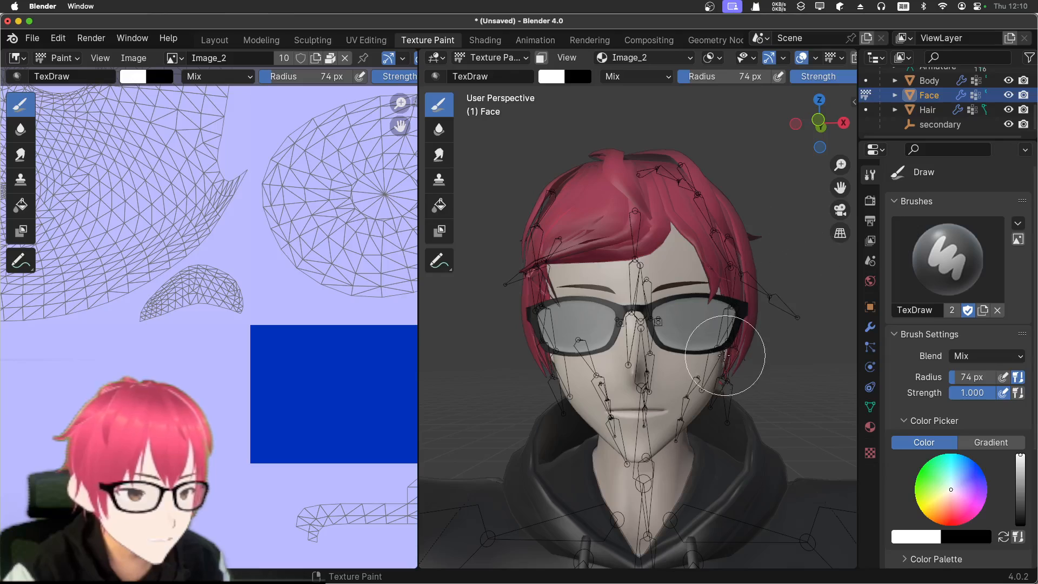
scroll(725, 355, "up", 4)
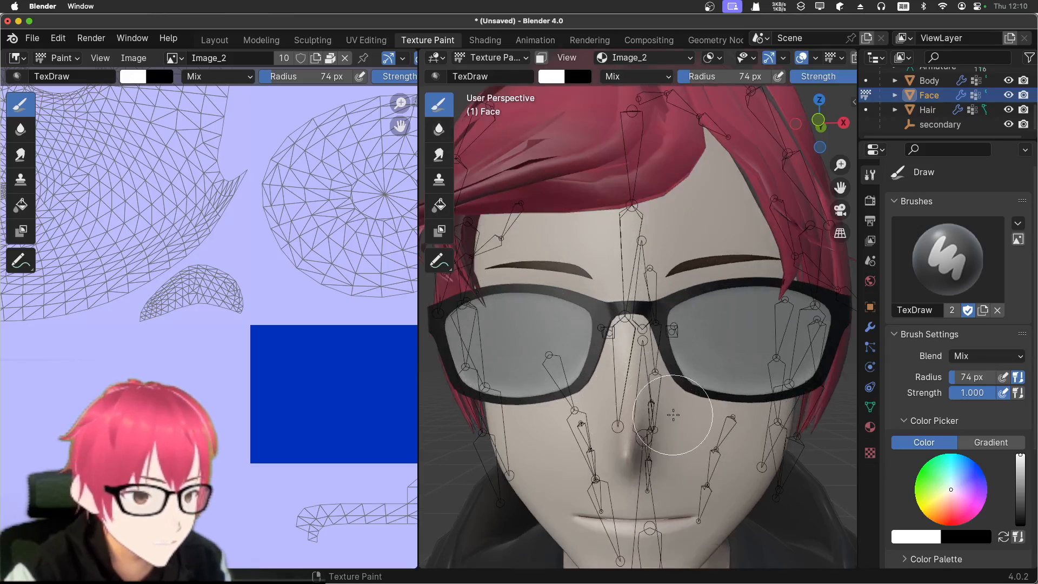
left_click_drag(682, 420, 689, 425)
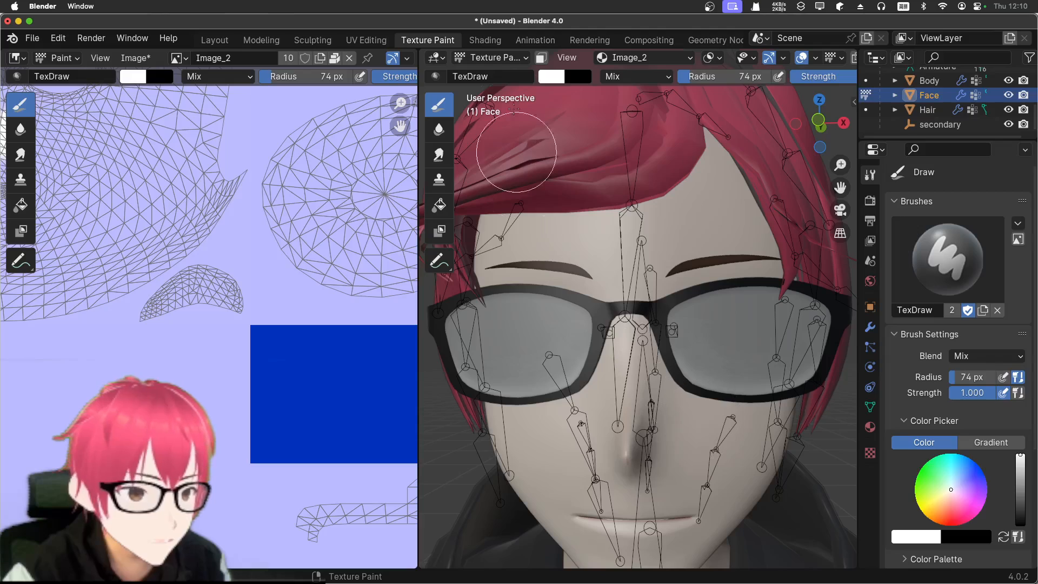
- Set the texture brush colour to black and paint across the cheek below the glasses
left_click(572, 82)
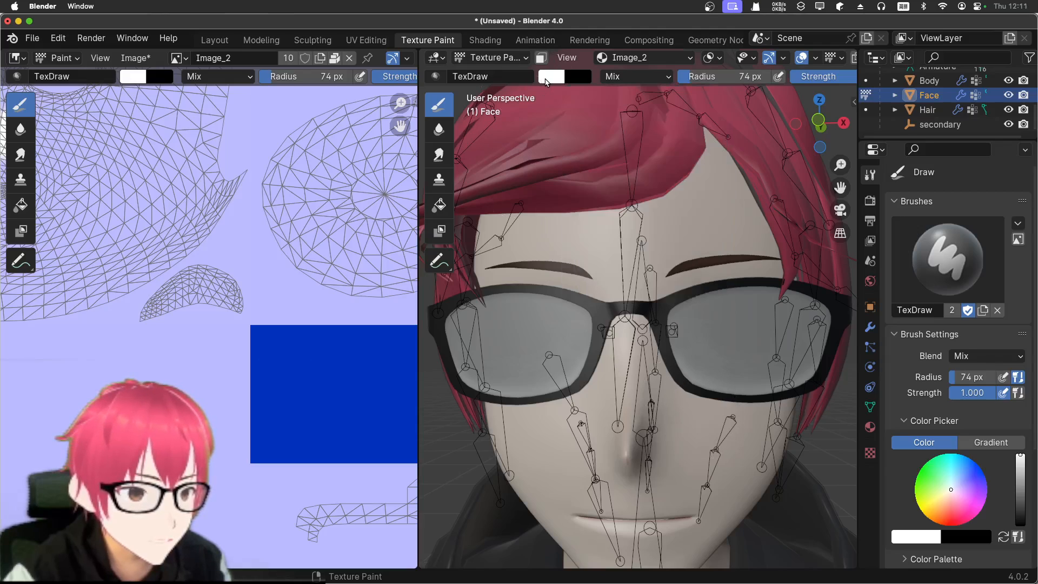
left_click(548, 80)
left_click_drag(686, 193, 688, 223)
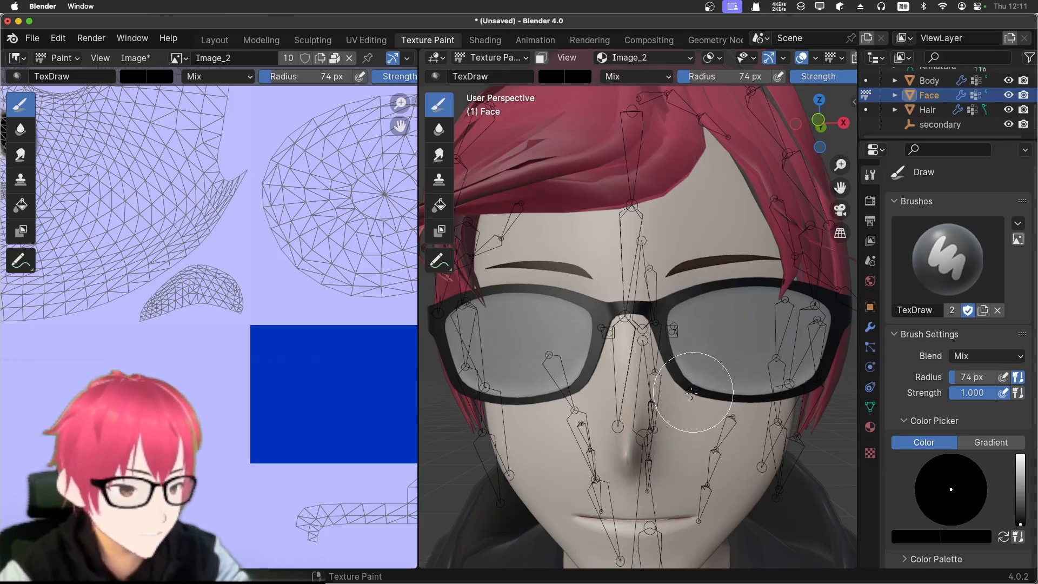
left_click_drag(719, 415, 773, 399)
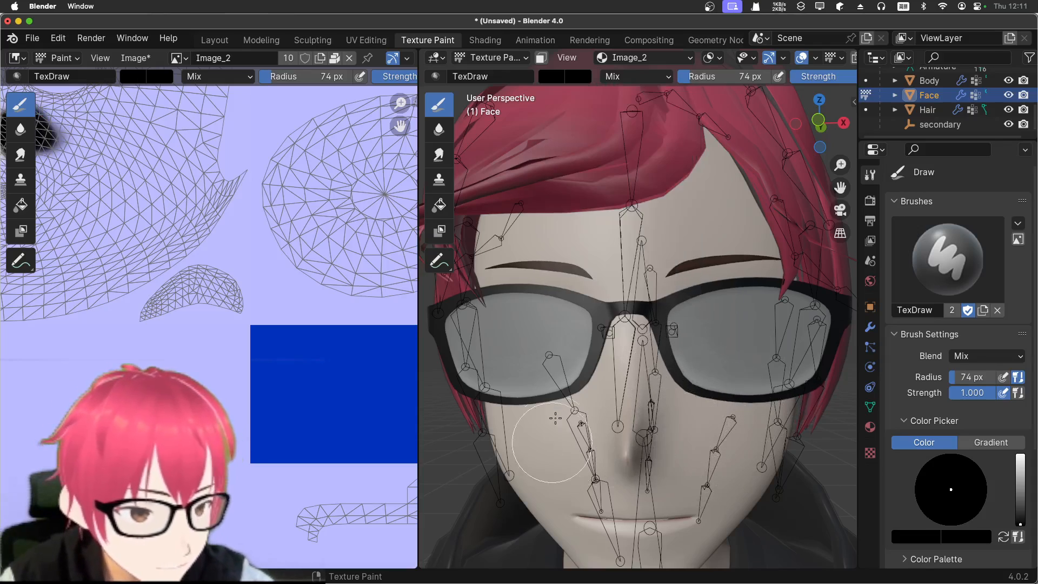
- Widen the 3D viewport beside the image editor and set its shading to Material Preview
scroll(125, 230, "down", 4)
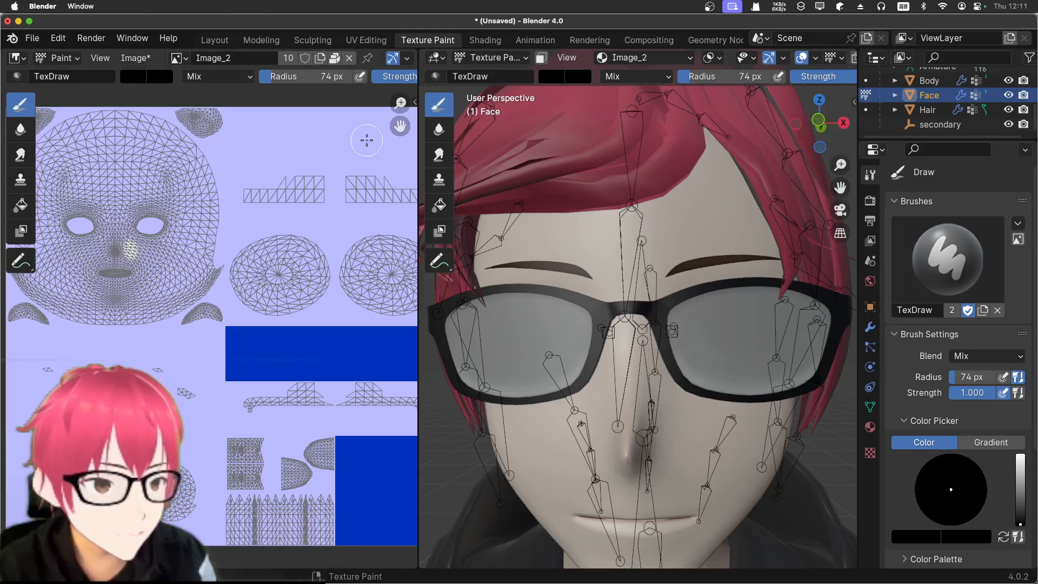
left_click_drag(419, 150, 332, 140)
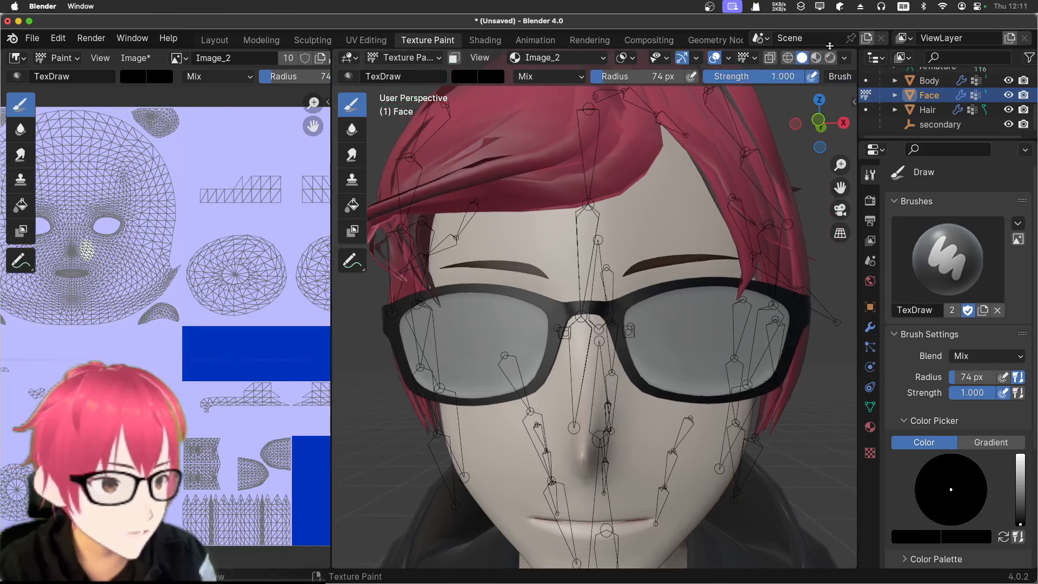
left_click(817, 59)
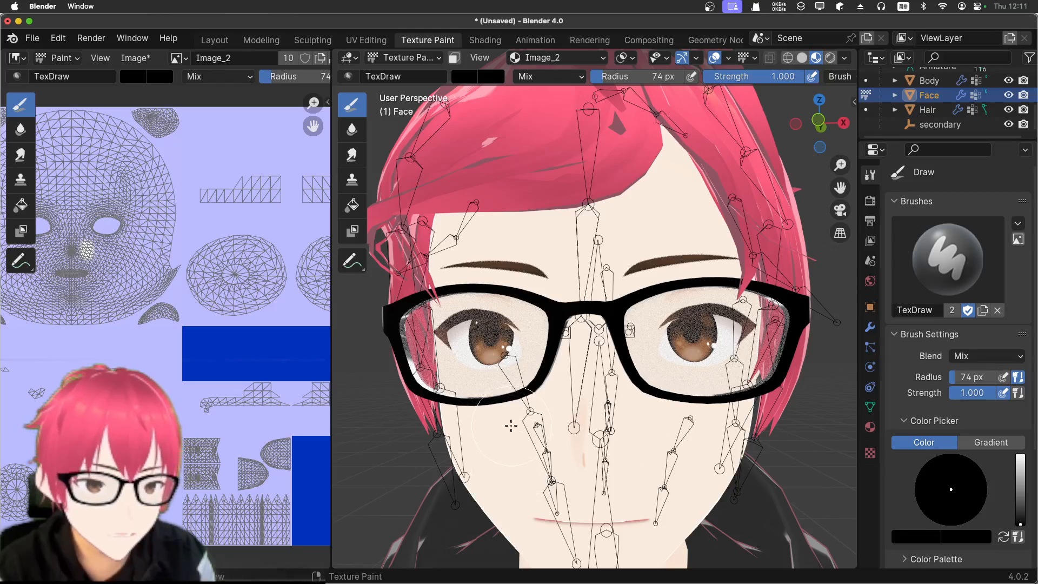
- Try painting black strokes across both cheeks and the nose of the Face mesh, and undo them
left_click(462, 79)
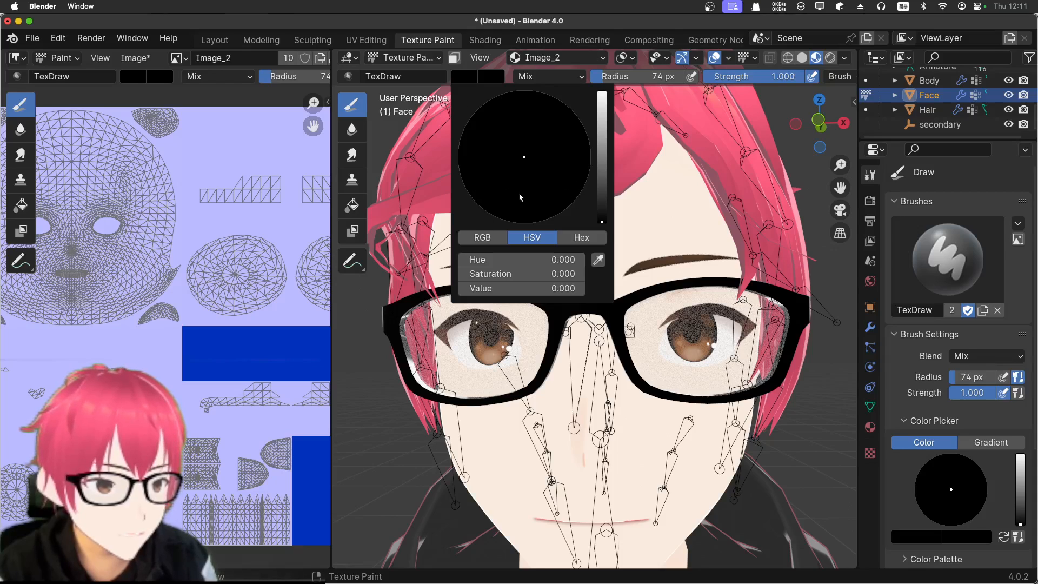
left_click(508, 444)
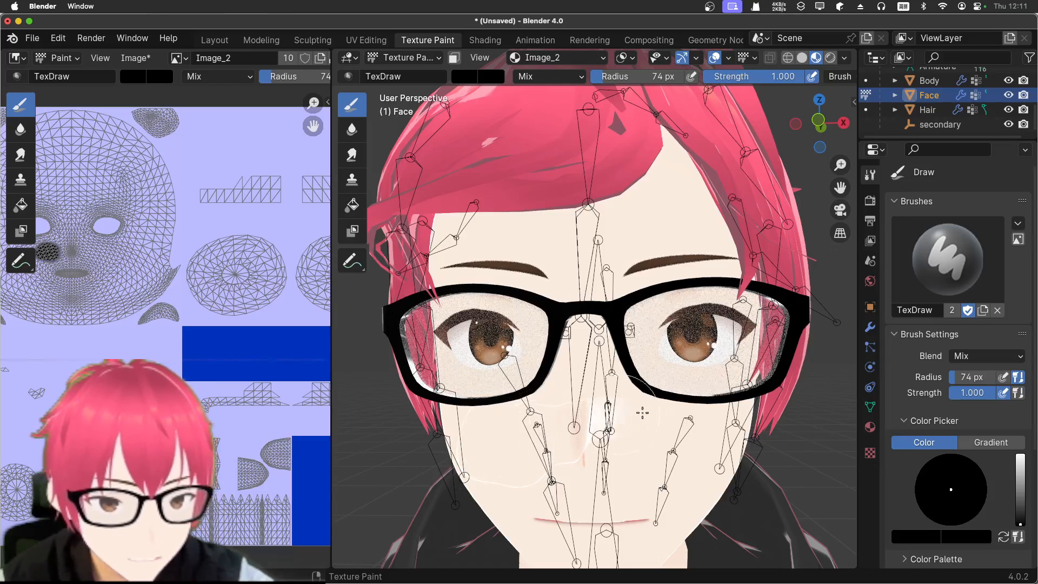
left_click_drag(642, 413, 527, 430)
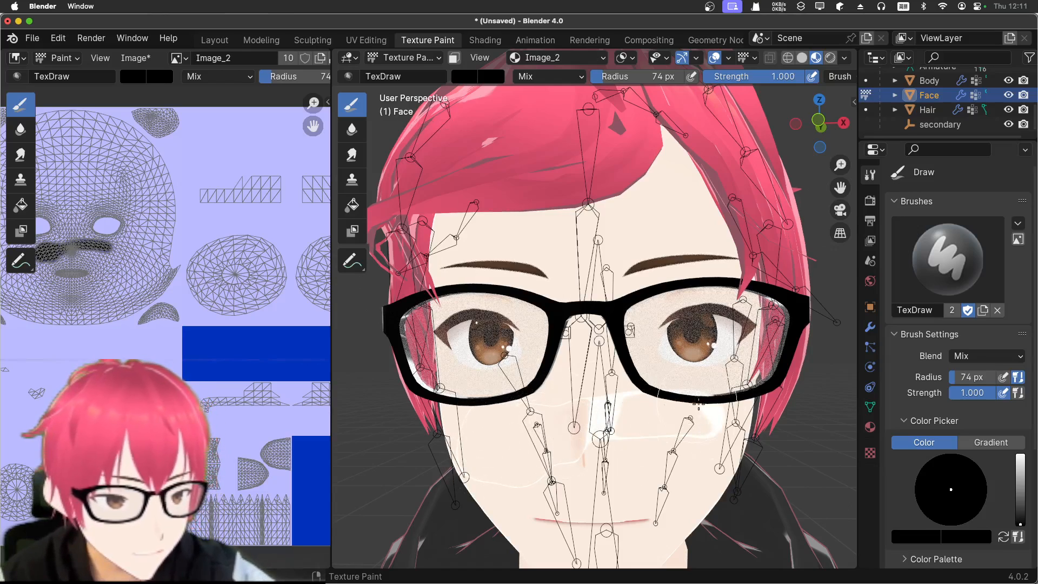
mouse_move(699, 404)
left_mouse_down()
mouse_move(690, 449)
mouse_move(703, 482)
left_mouse_up()
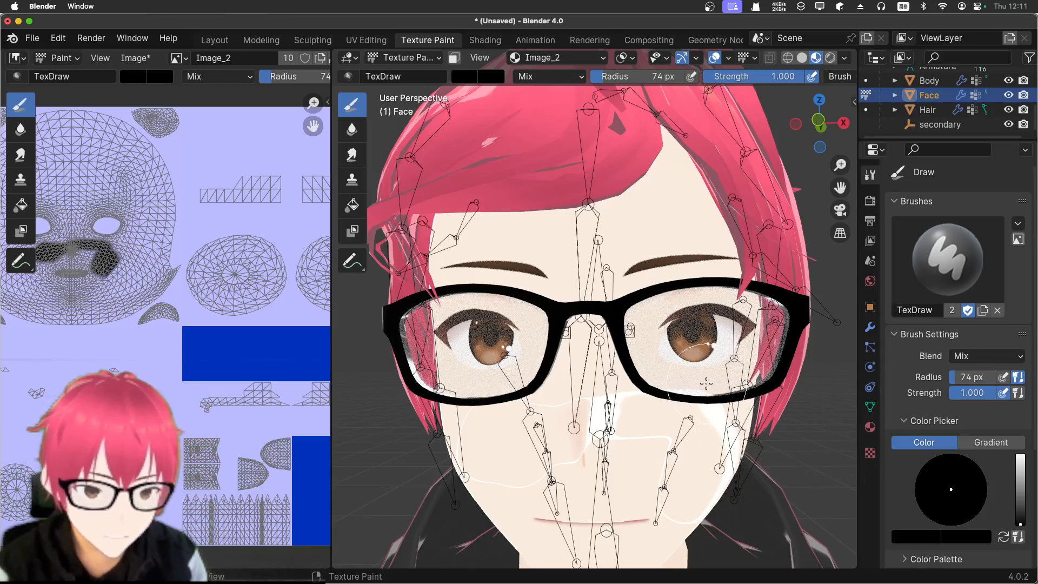
key("super+z")
key("super+z")
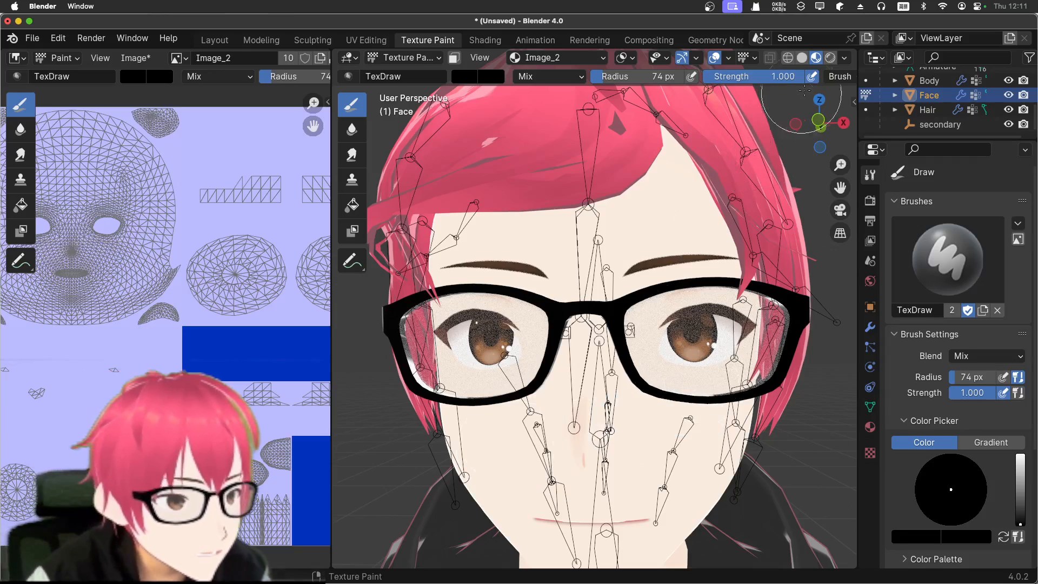
- Switch the viewport to Rendered shading and examine the avatar's face
left_click(829, 58)
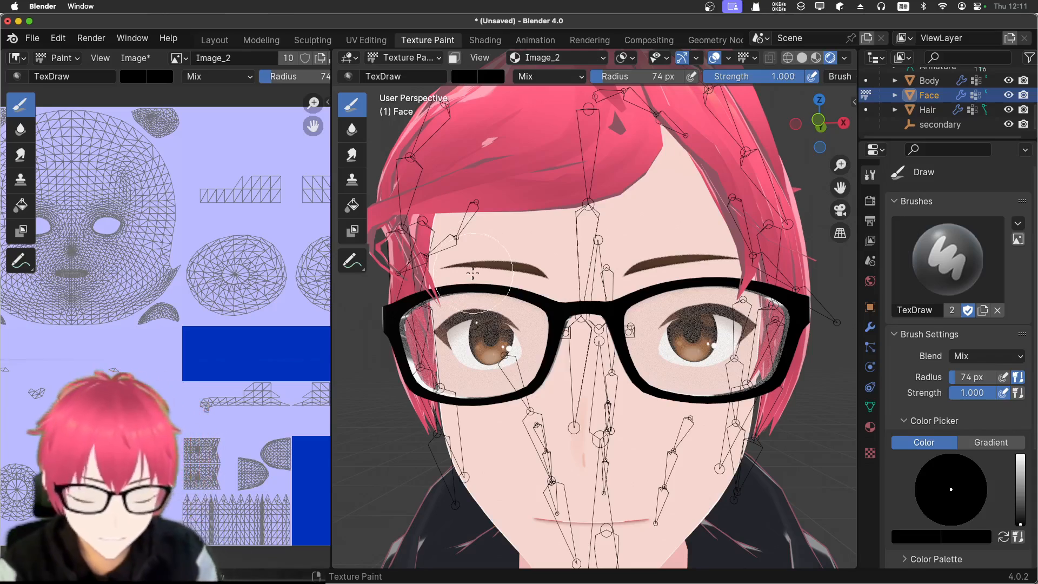
scroll(544, 318, "down", 5)
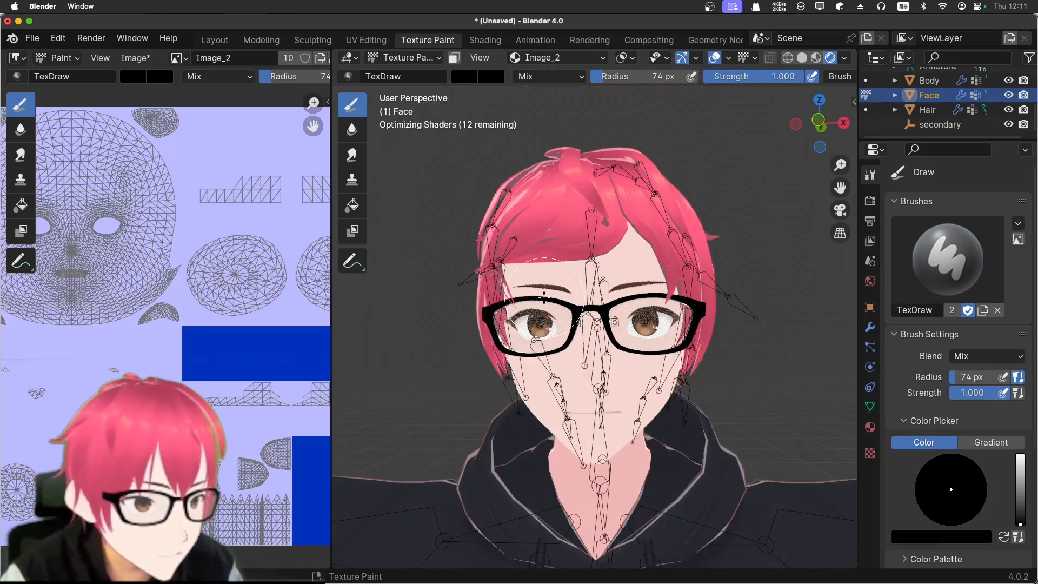
scroll(602, 157, "up", 3)
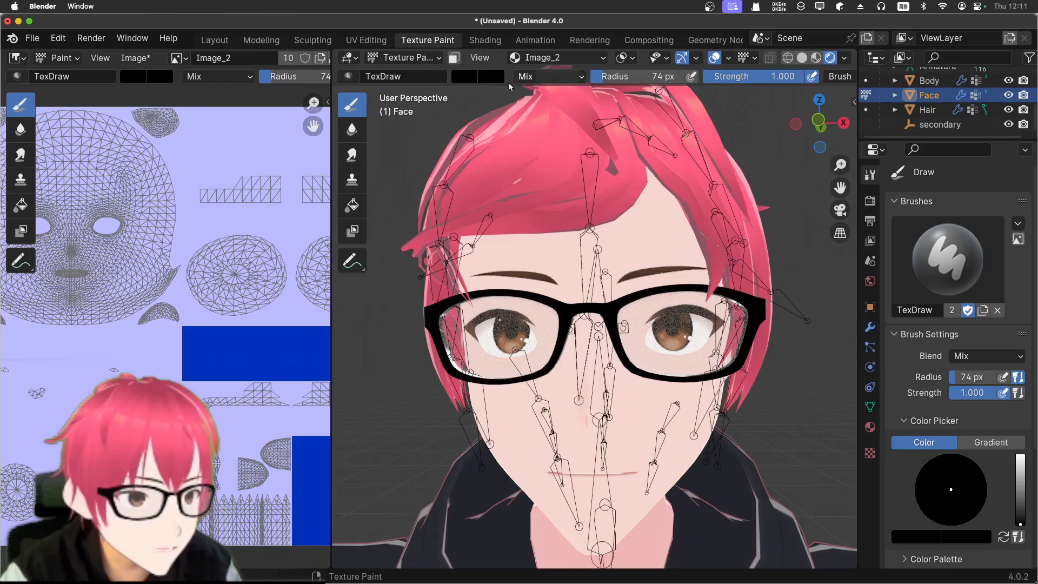
- Return to the Layout workspace and show the avatar in Material Preview shading
left_click(209, 42)
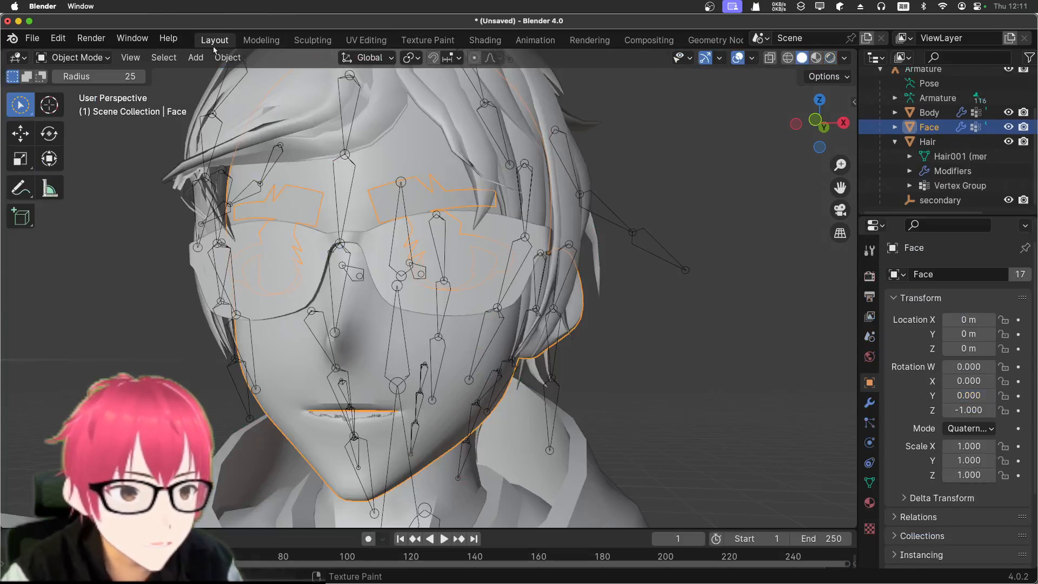
middle_click_drag(694, 208, 686, 250)
scroll(670, 264, "down", 5)
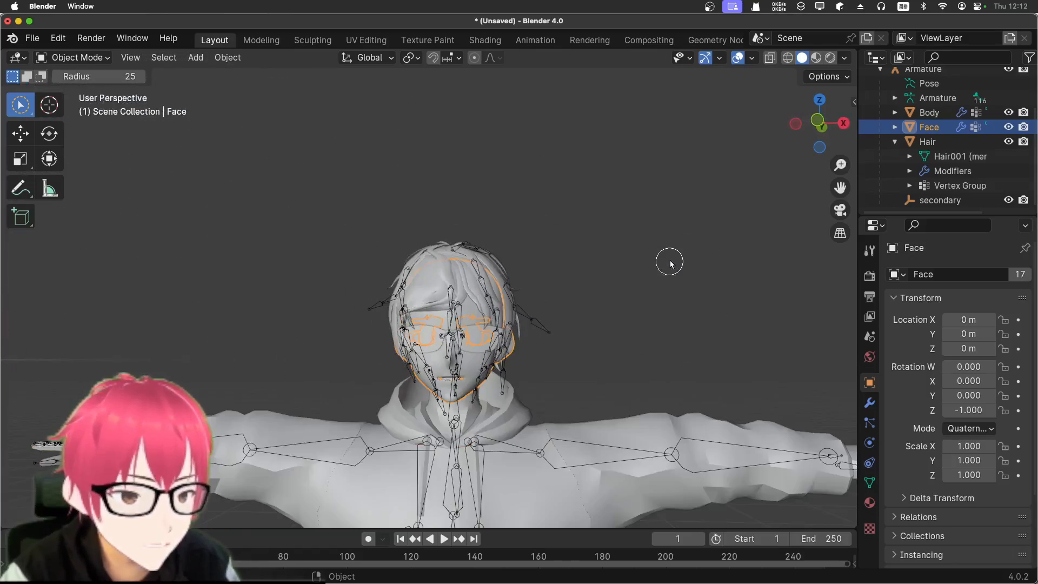
left_click(815, 58)
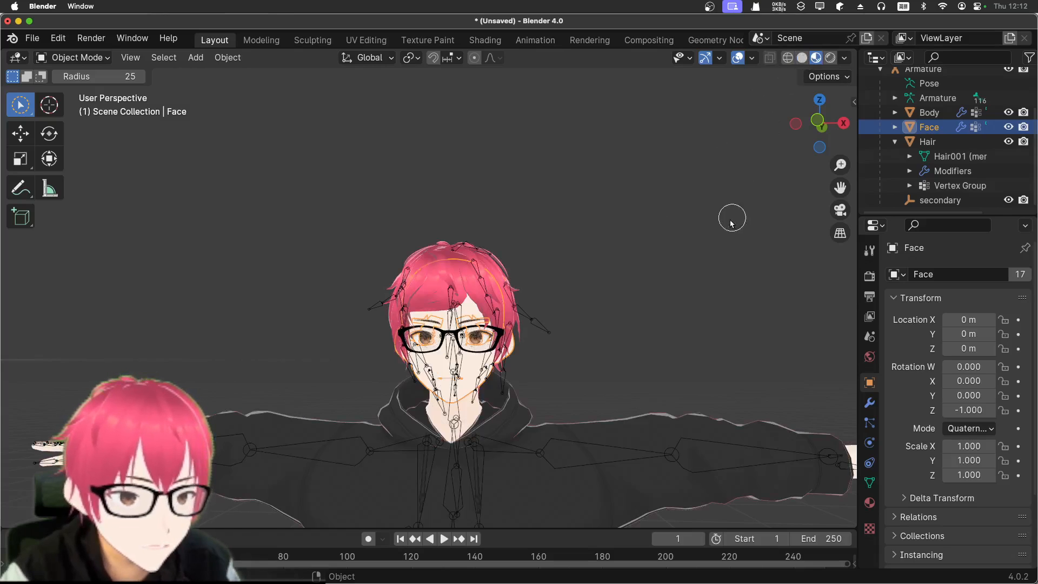
scroll(721, 230, "down", 2)
scroll(686, 262, "up", 4)
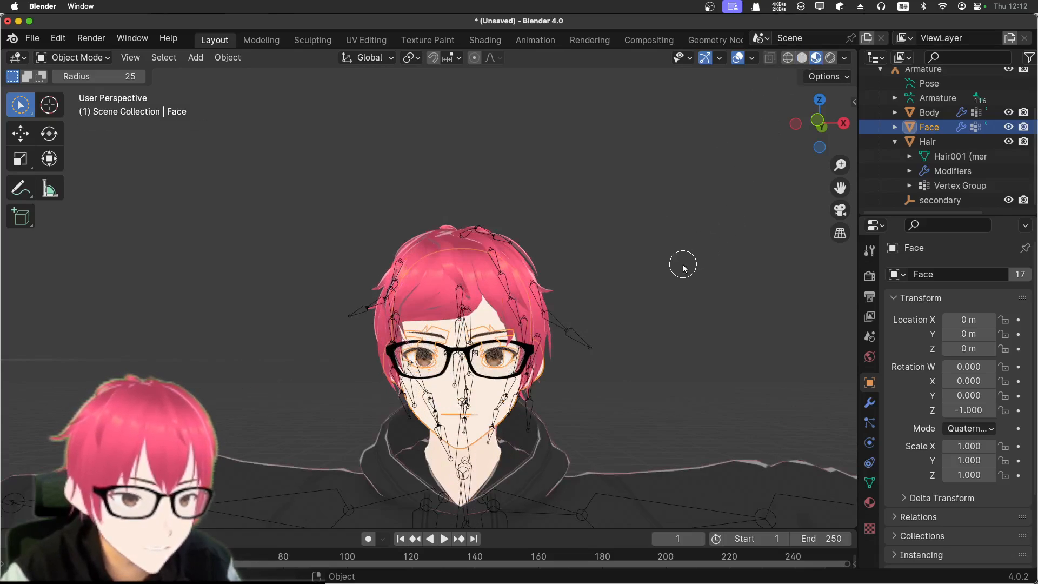
- Deselect the Face mesh, select the Hair mesh and switch it to Sculpt Mode
left_click(683, 268)
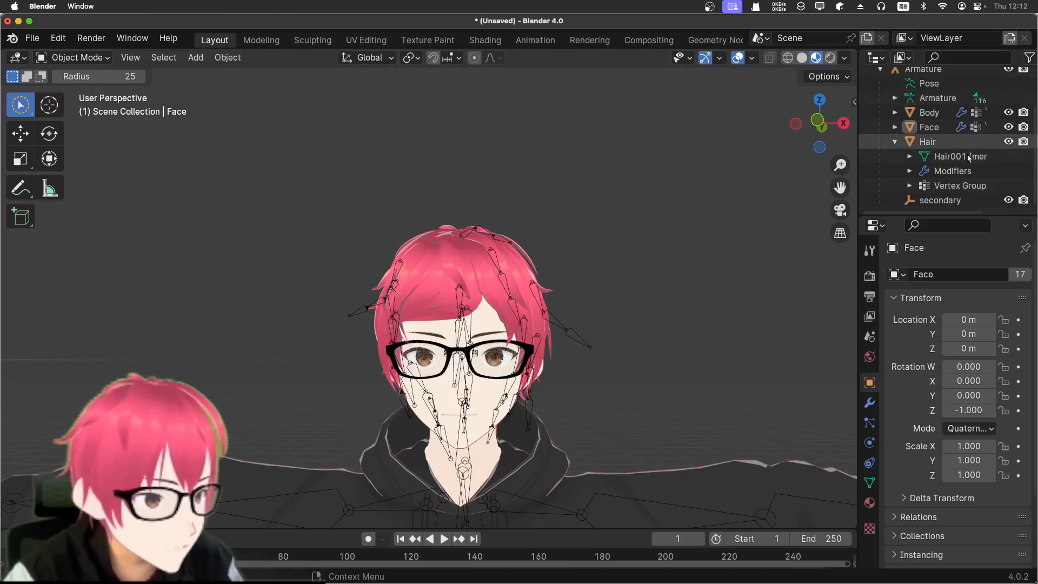
left_click(930, 144)
left_click(76, 58)
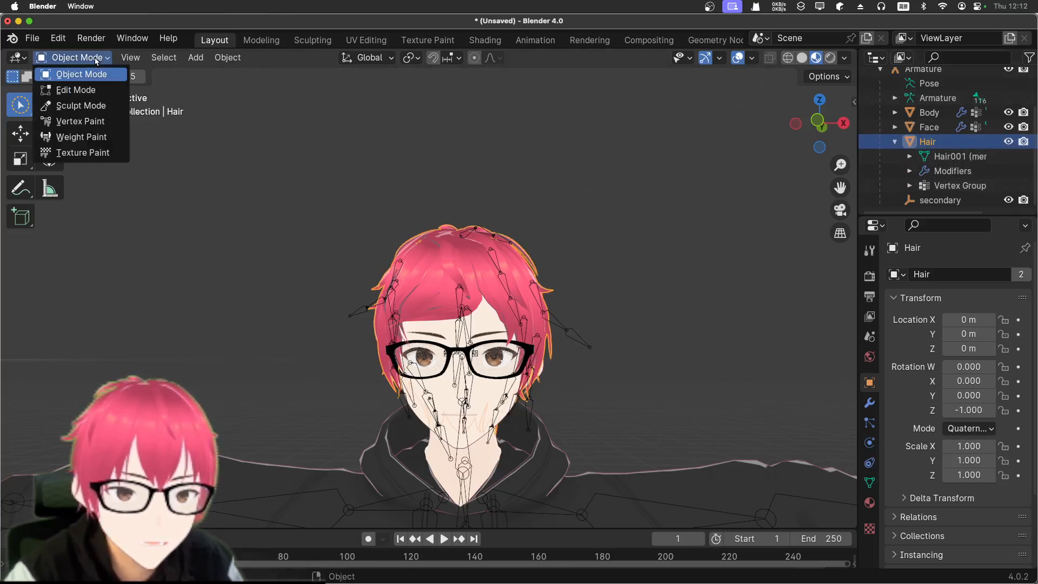
left_click(86, 103)
scroll(568, 350, "up", 5)
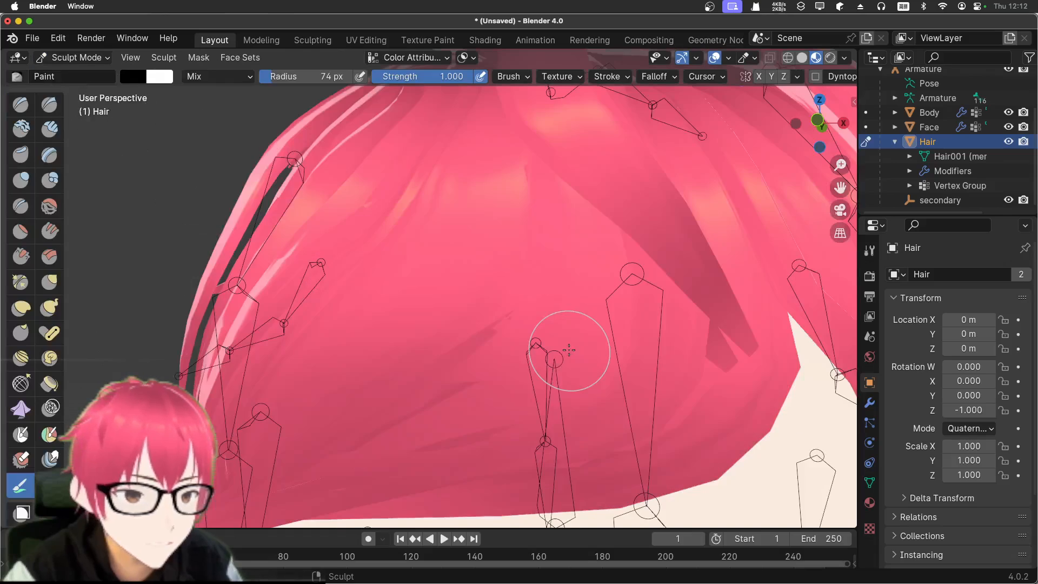
scroll(570, 349, "down", 5)
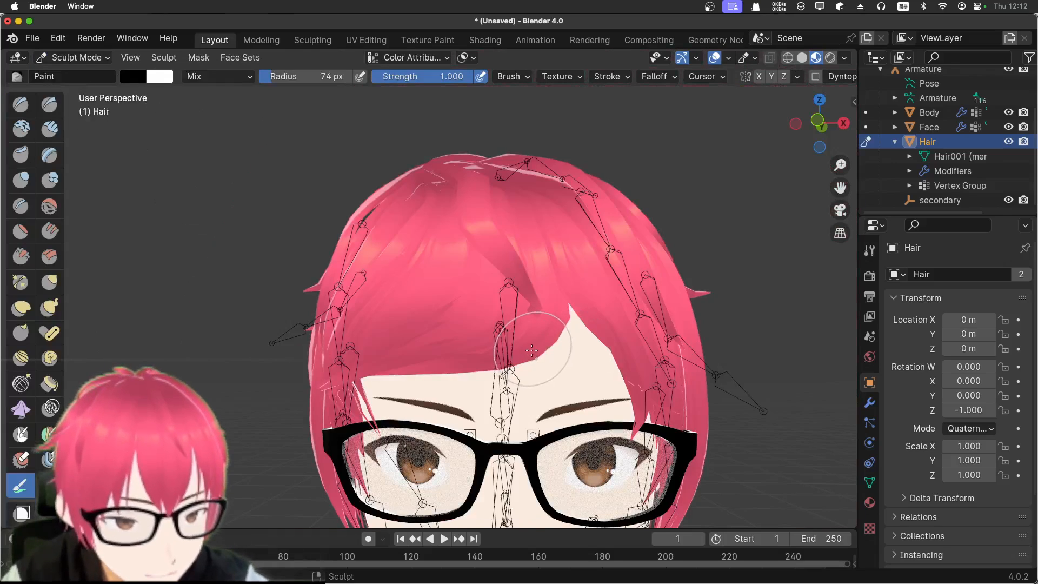
- Reshape the lower edge of the Hair mesh's fringe with the Grab brush, at its middle and outer corner
key("g")
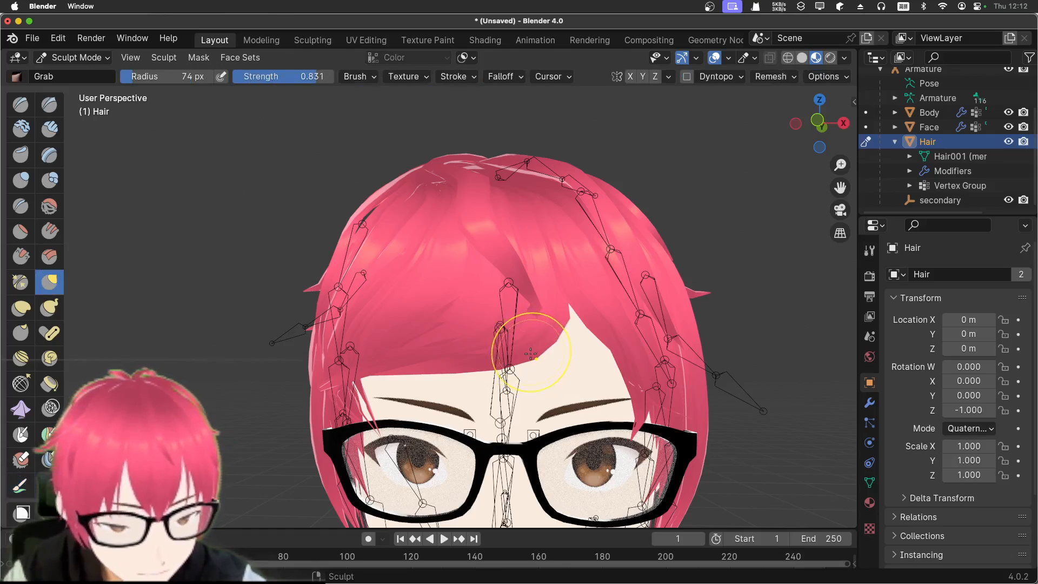
left_click_drag(531, 355, 506, 347)
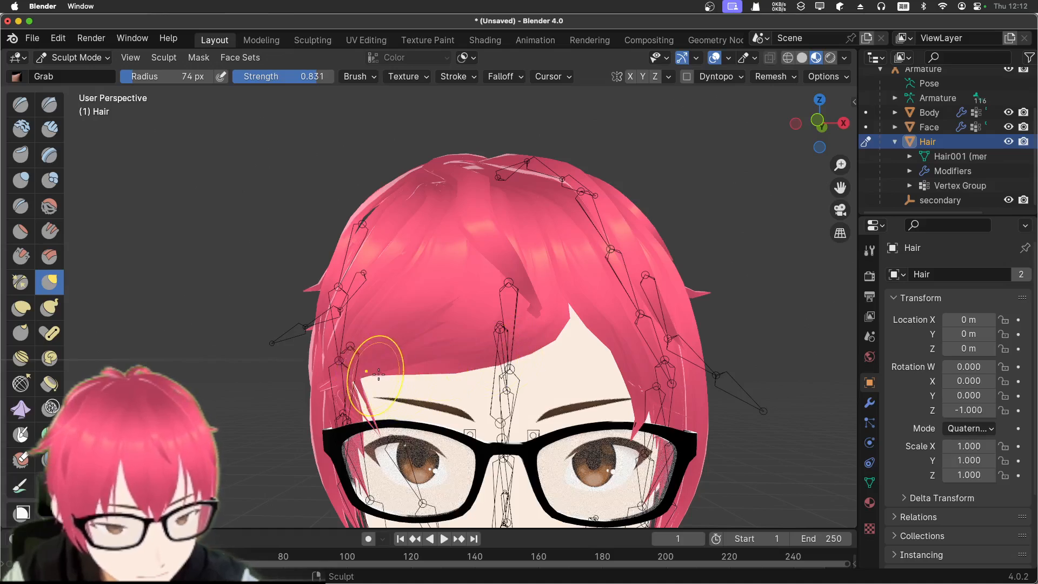
mouse_move(378, 374)
left_mouse_down()
mouse_move(367, 385)
mouse_move(386, 384)
mouse_move(354, 396)
left_mouse_up()
left_click_drag(395, 382, 393, 386)
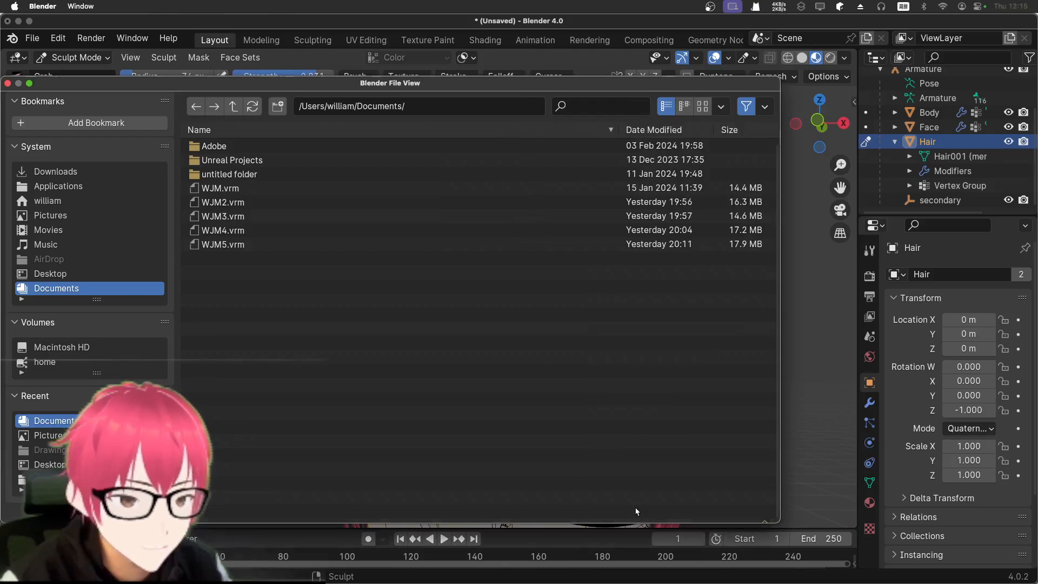
- Dismiss the open file browser and export the avatar in VRM format to the Documents folder as WJM6.vrm
left_click(631, 507)
left_click(32, 38)
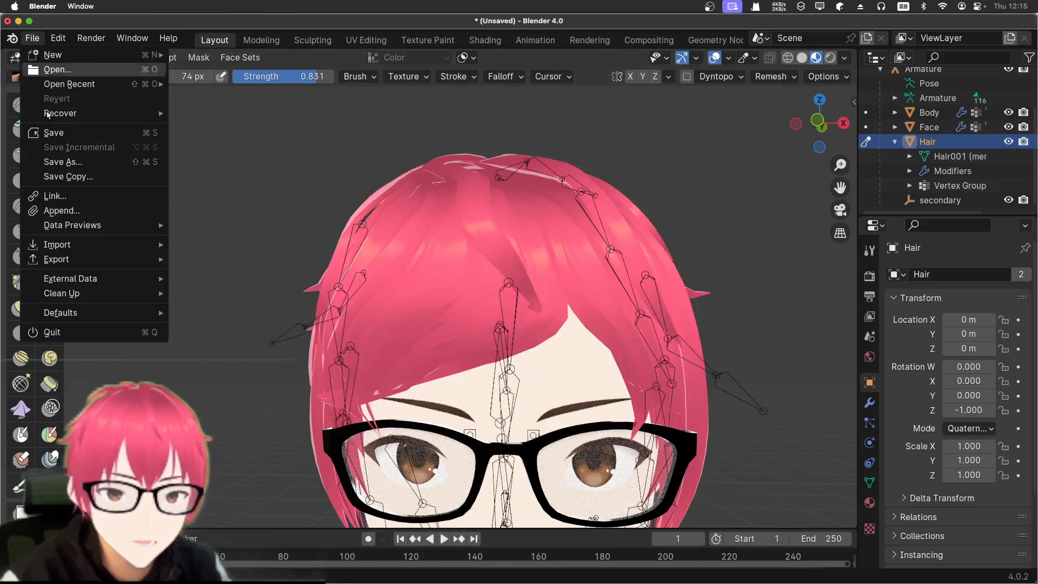
mouse_move(85, 257)
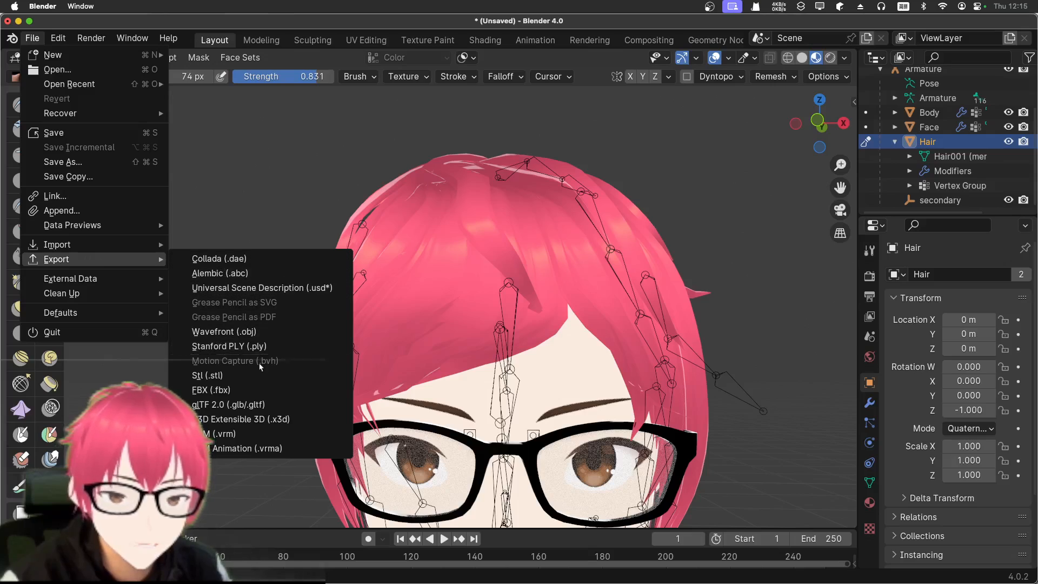
left_click(270, 435)
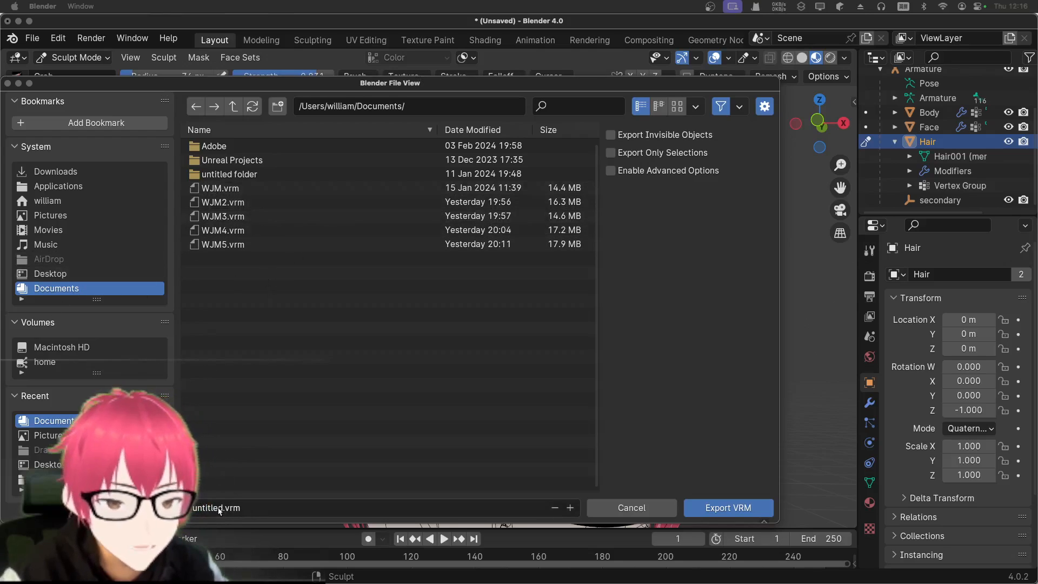
left_click(218, 245)
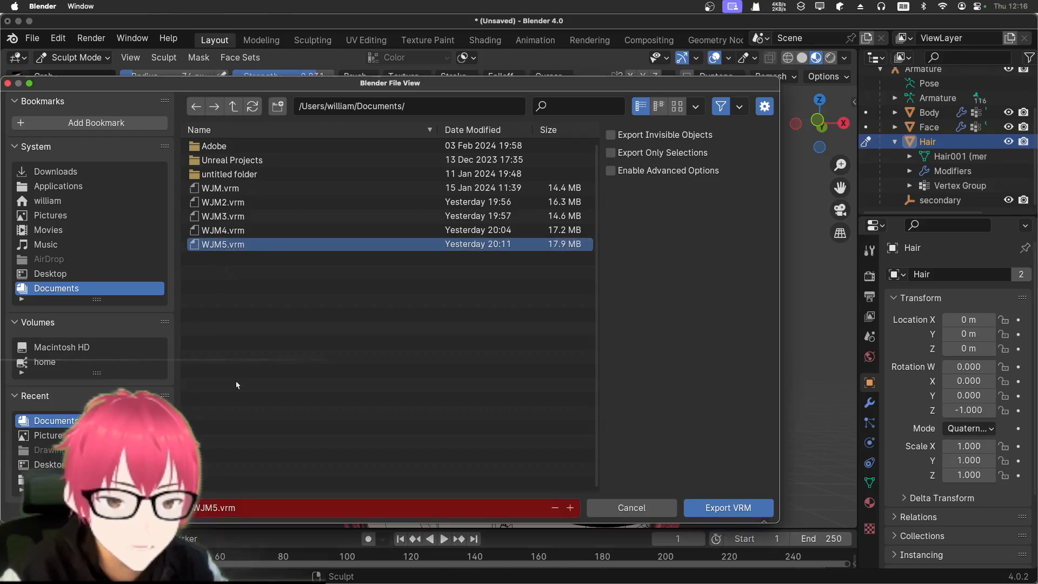
left_click(216, 509)
key("BackSpace")
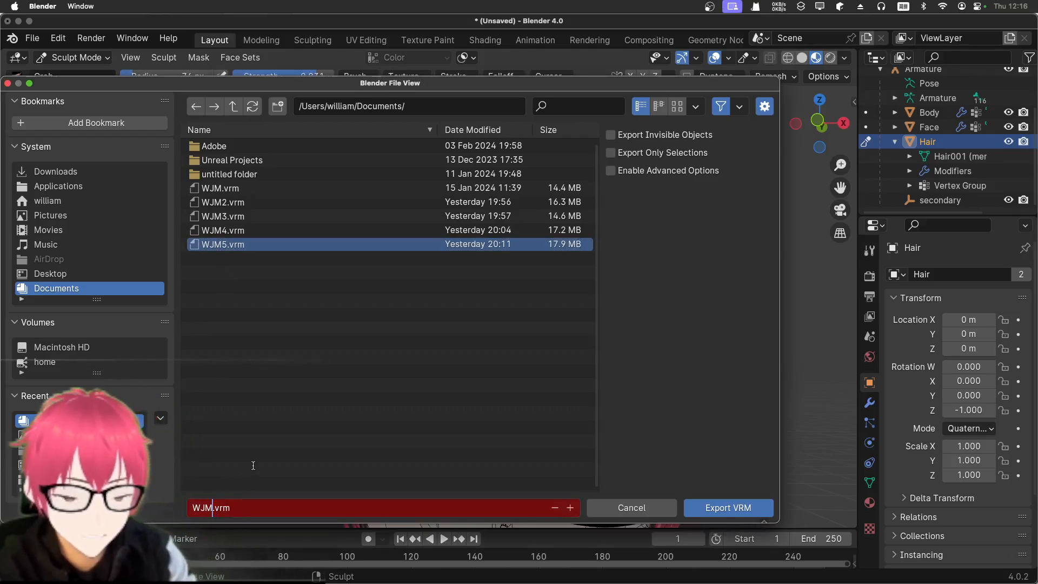
type("6")
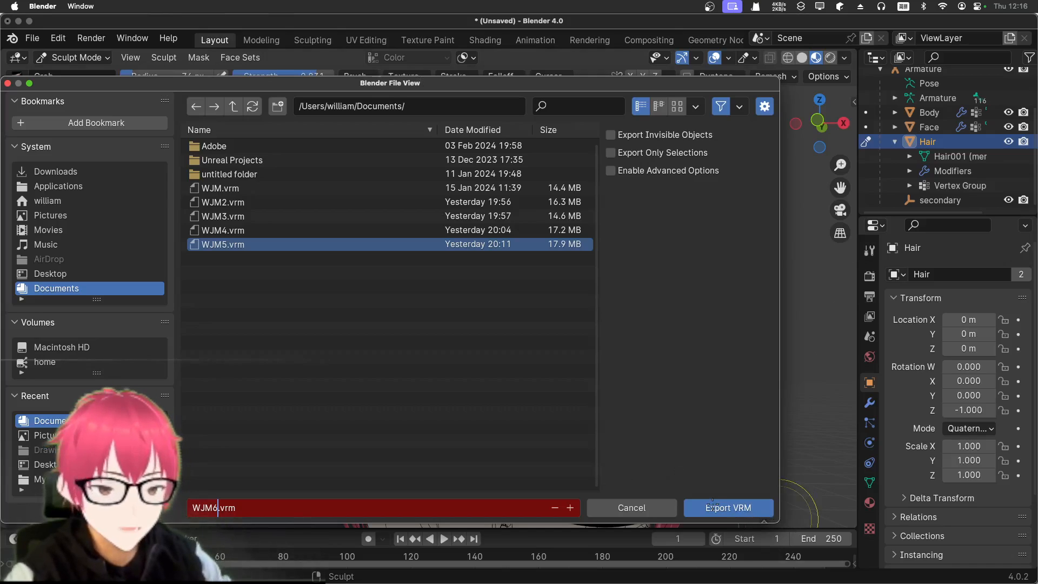
left_click(698, 514)
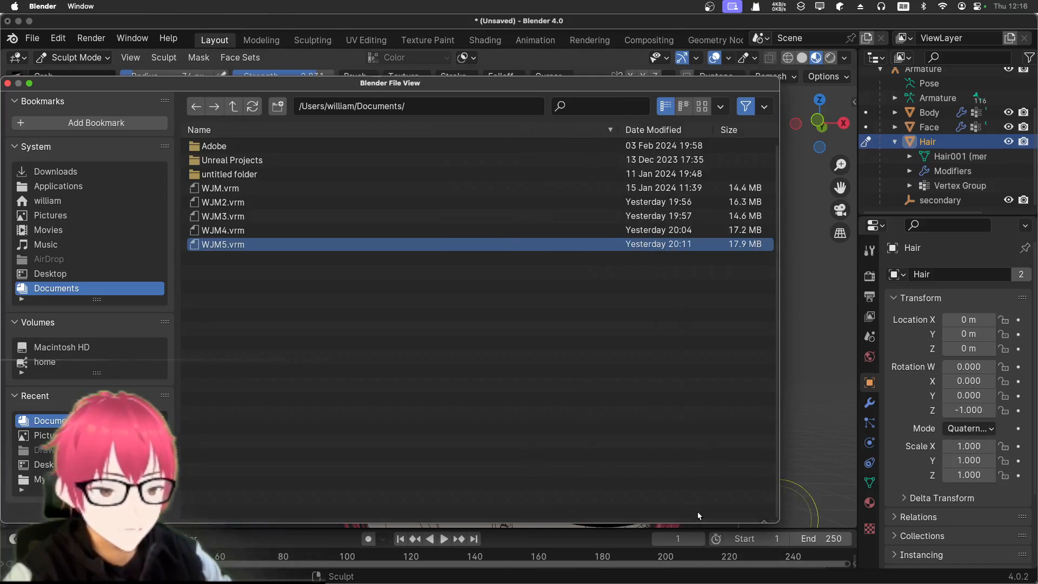